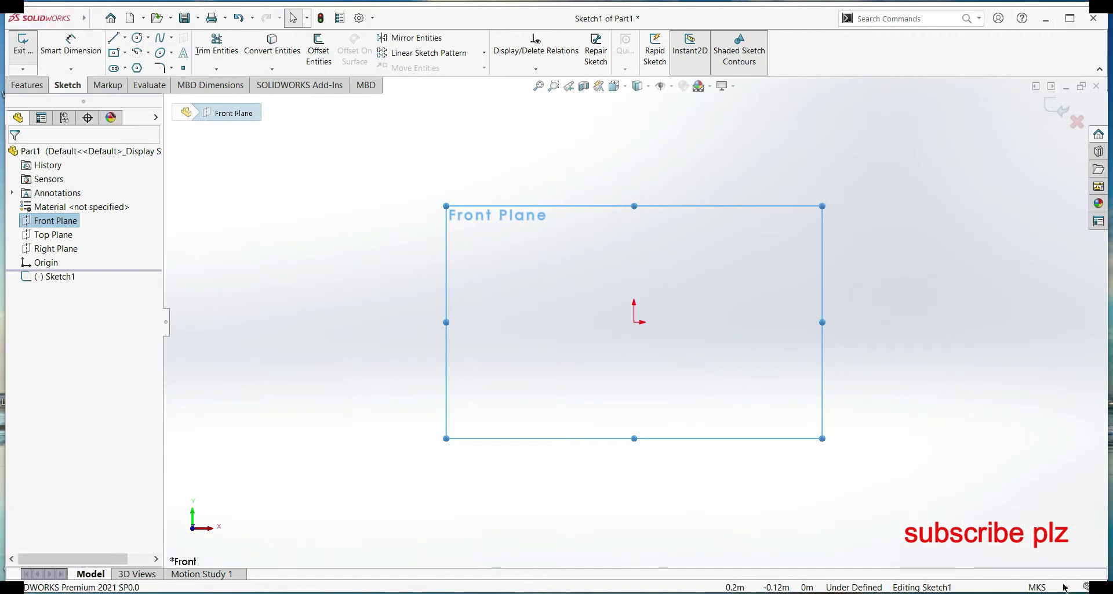
# Switch the part's units from MKS to MMGS and start the Circle tool
pyautogui.click(1036, 586)
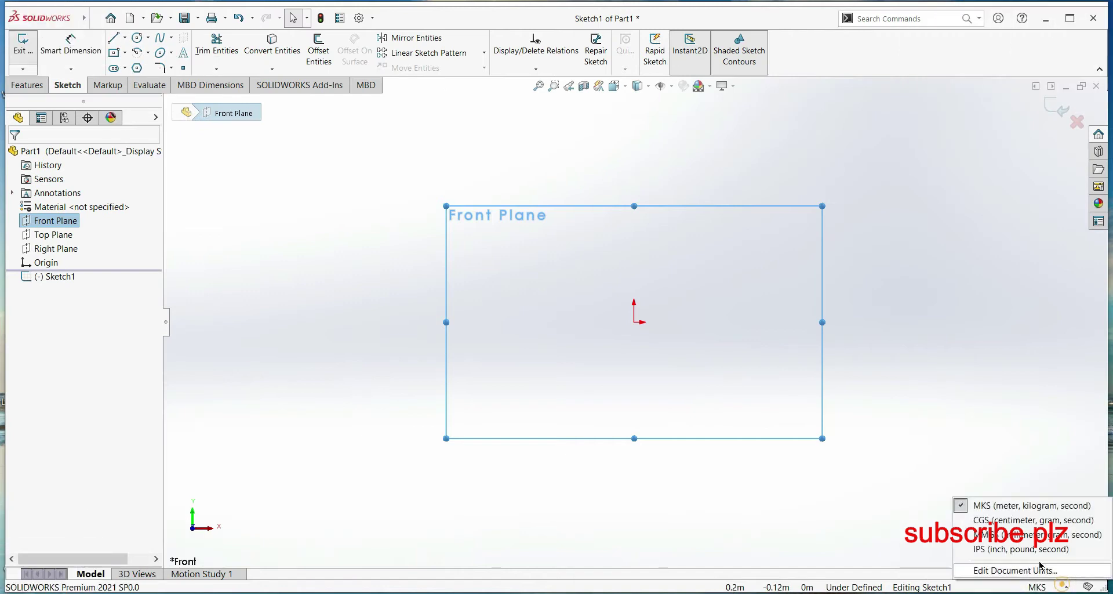
pyautogui.click(1020, 534)
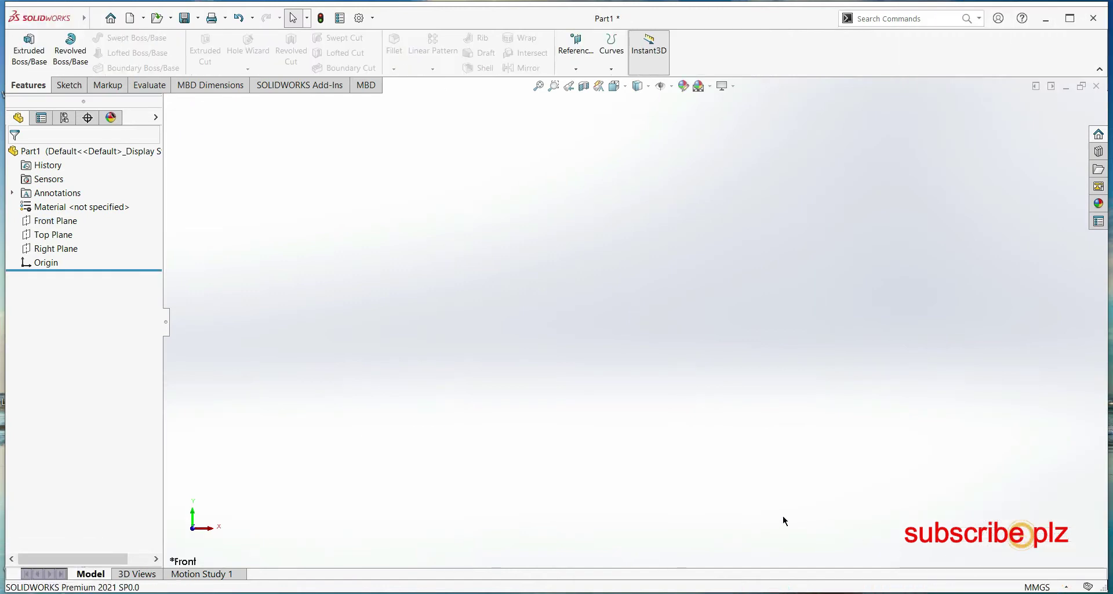
pyautogui.click(69, 85)
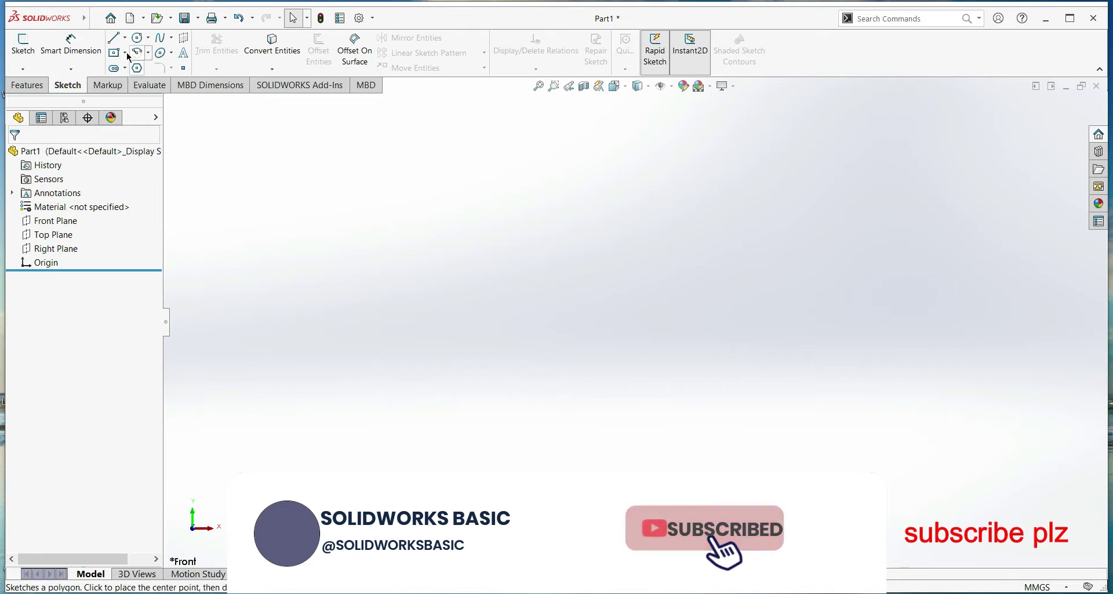
pyautogui.click(137, 38)
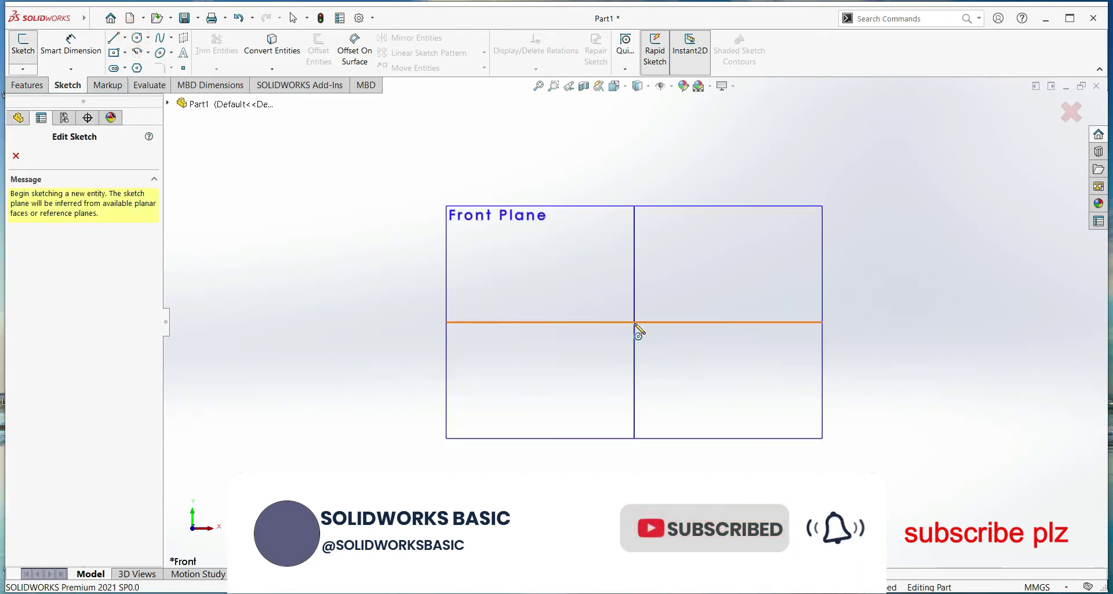
# On the Top Plane, draw a large circle centred on the origin
pyautogui.click(635, 322)
pyautogui.click(635, 322)
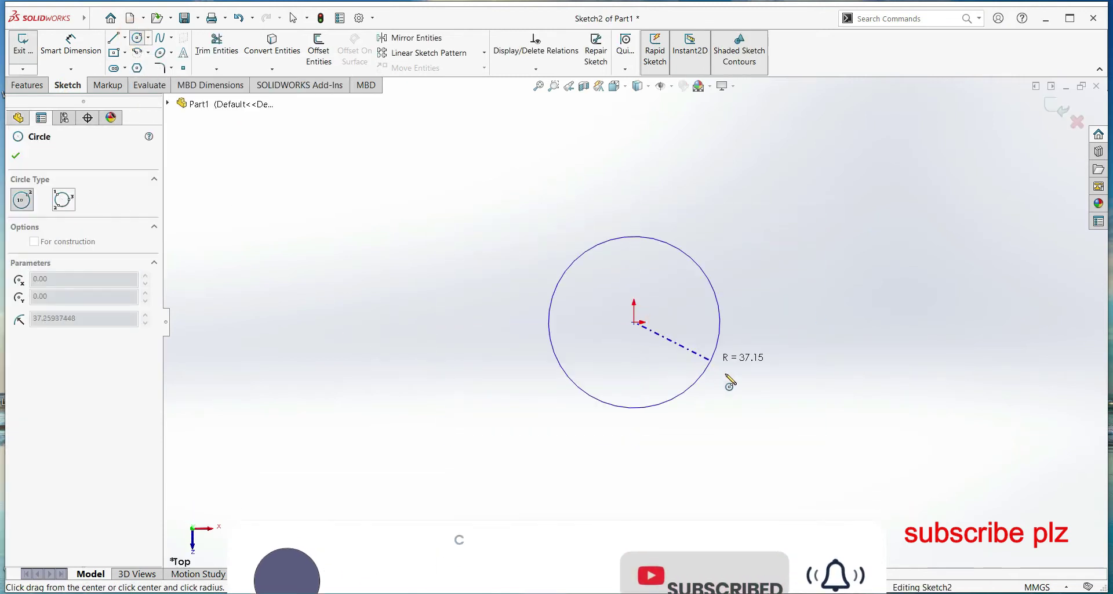
pyautogui.click(752, 393)
pyautogui.scroll(5, 635, 323)
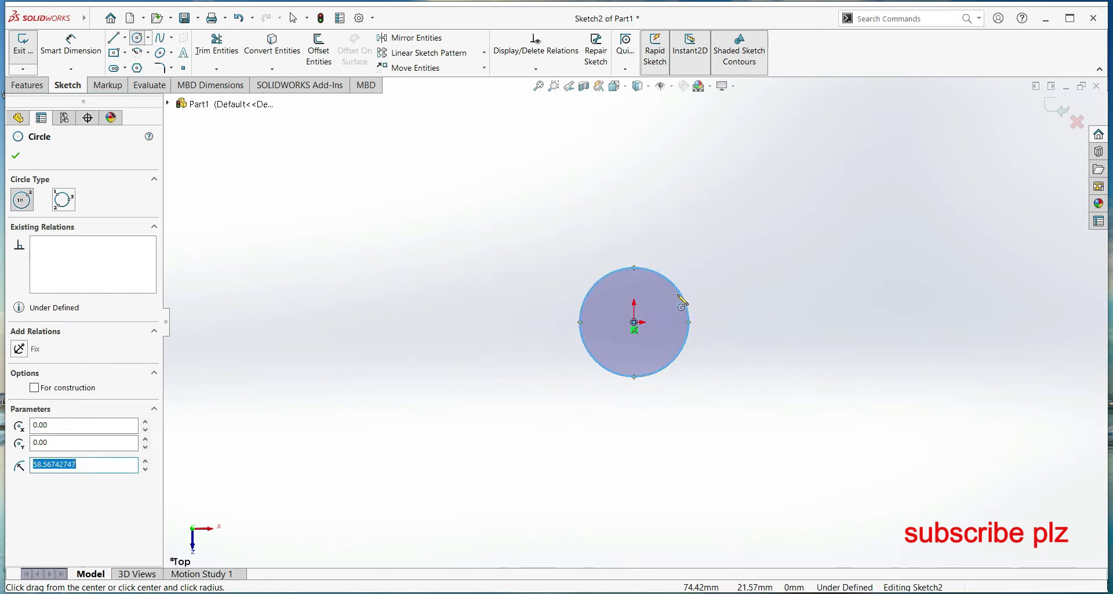
pyautogui.click(13, 154)
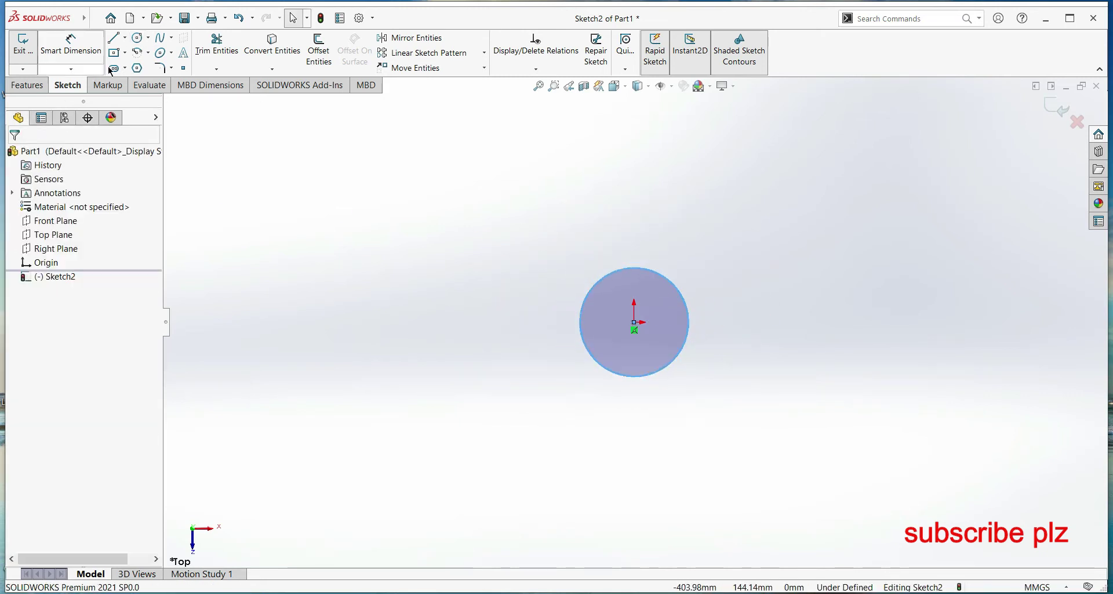
# Add two smaller circles, one below and one above the origin
pyautogui.click(138, 38)
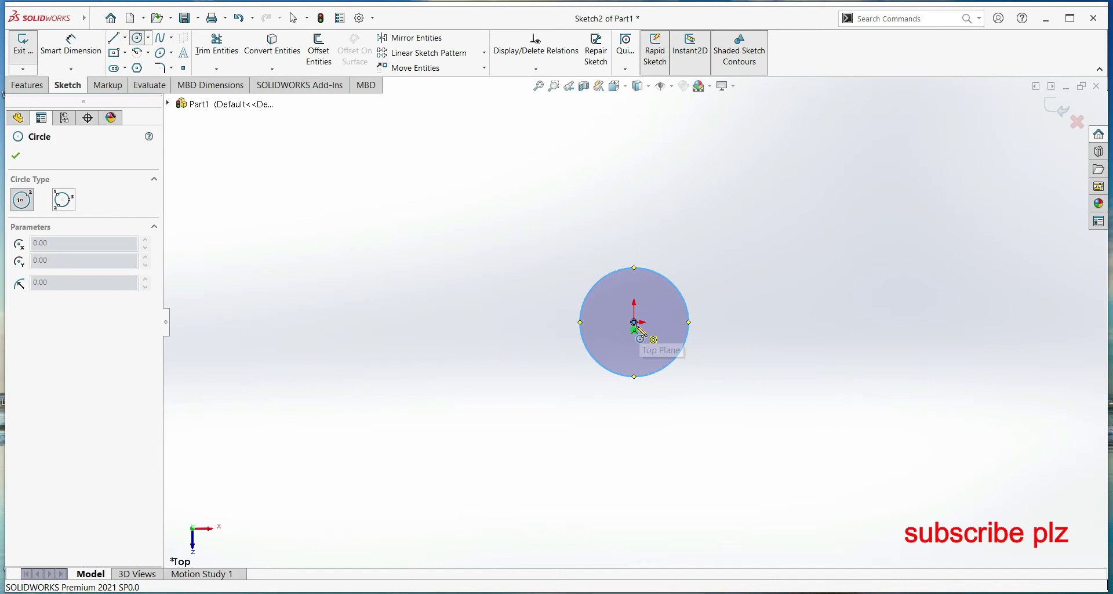
pyautogui.click(634, 472)
pyautogui.click(666, 489)
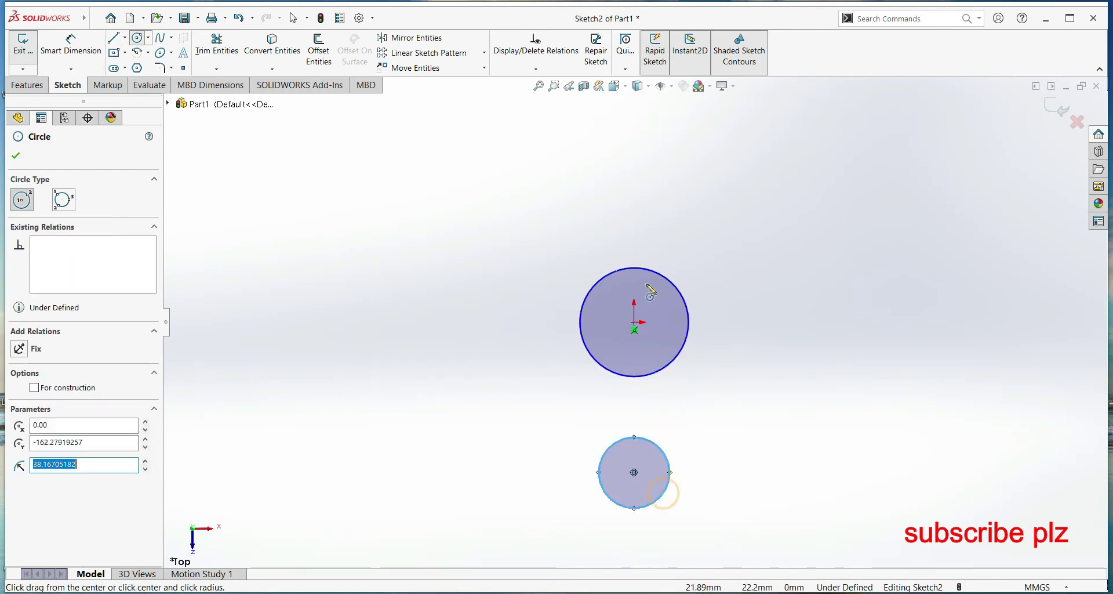
pyautogui.click(634, 174)
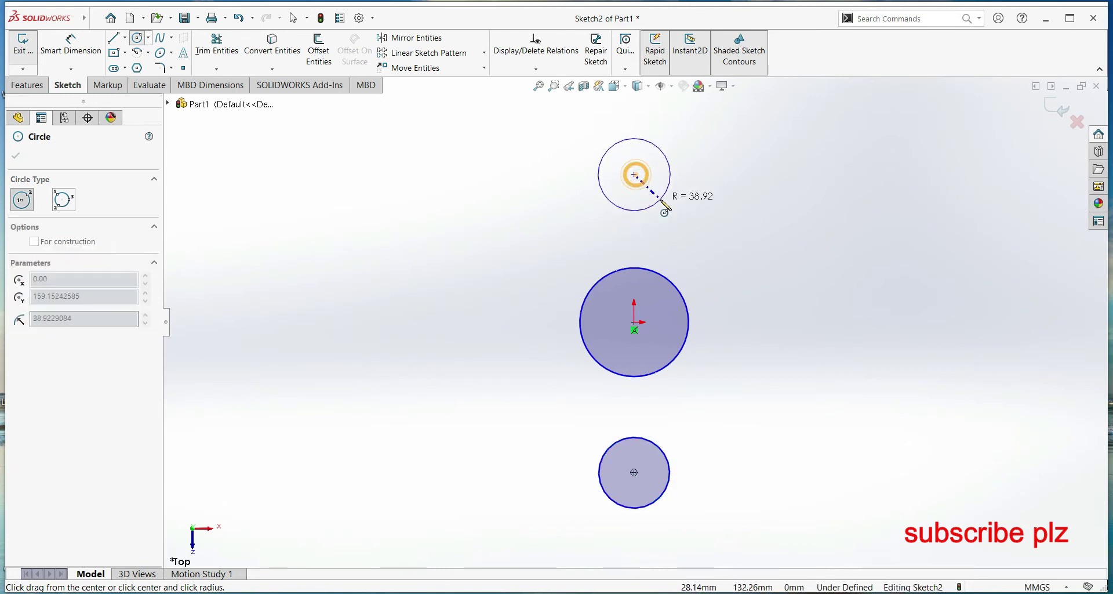
pyautogui.click(660, 200)
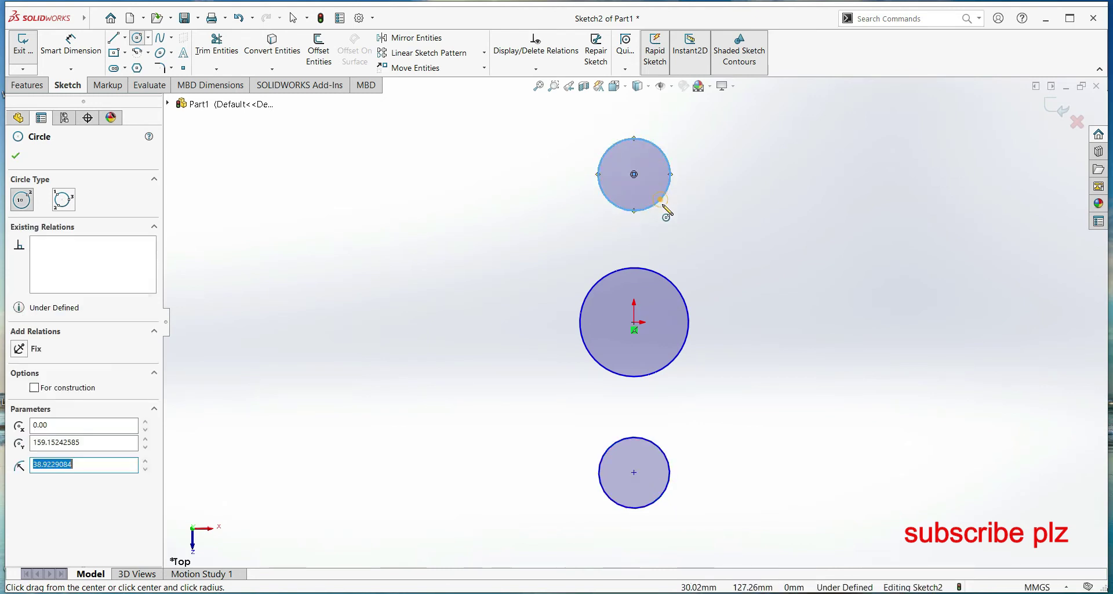
pyautogui.click(16, 156)
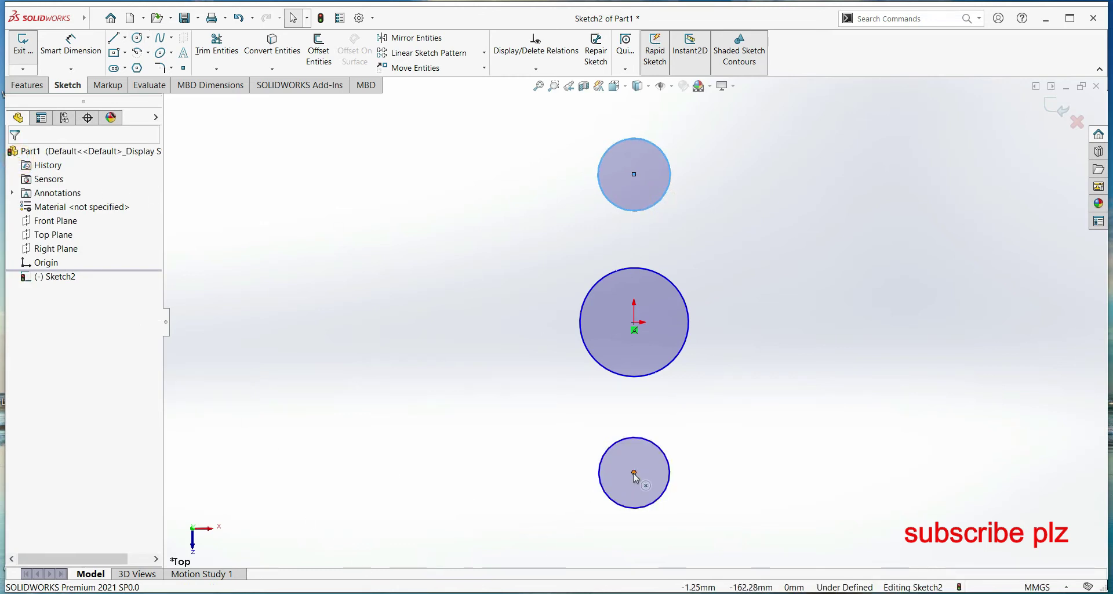
# Add a Vertical relation between the lower circle's centre and the origin
pyautogui.click(634, 375)
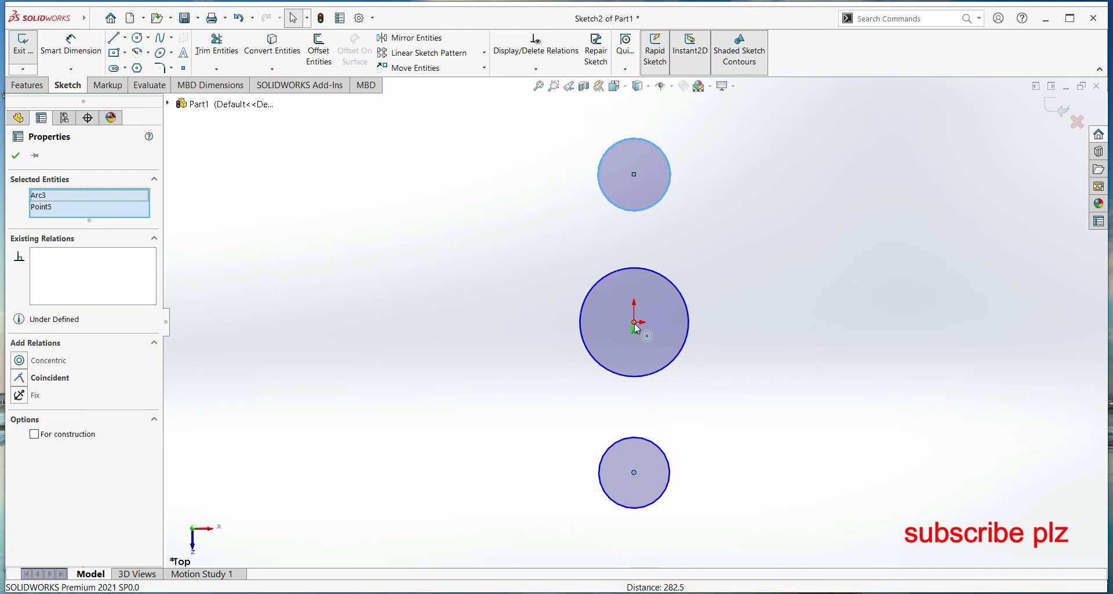
pyautogui.keyDown('ctrl'); pyautogui.click(635, 174); pyautogui.keyUp('ctrl')
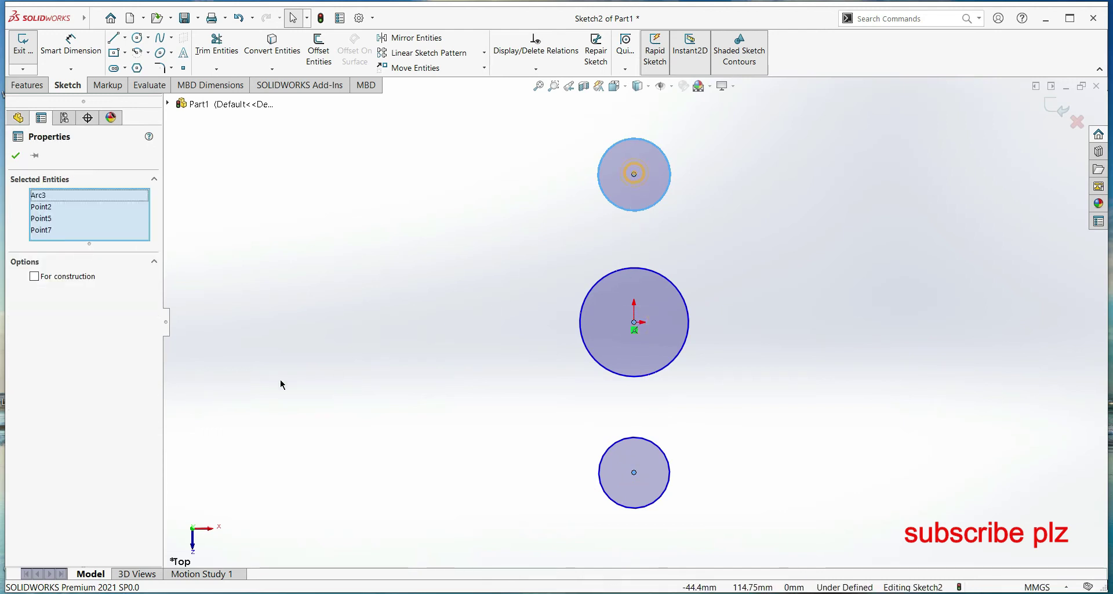
pyautogui.click(16, 157)
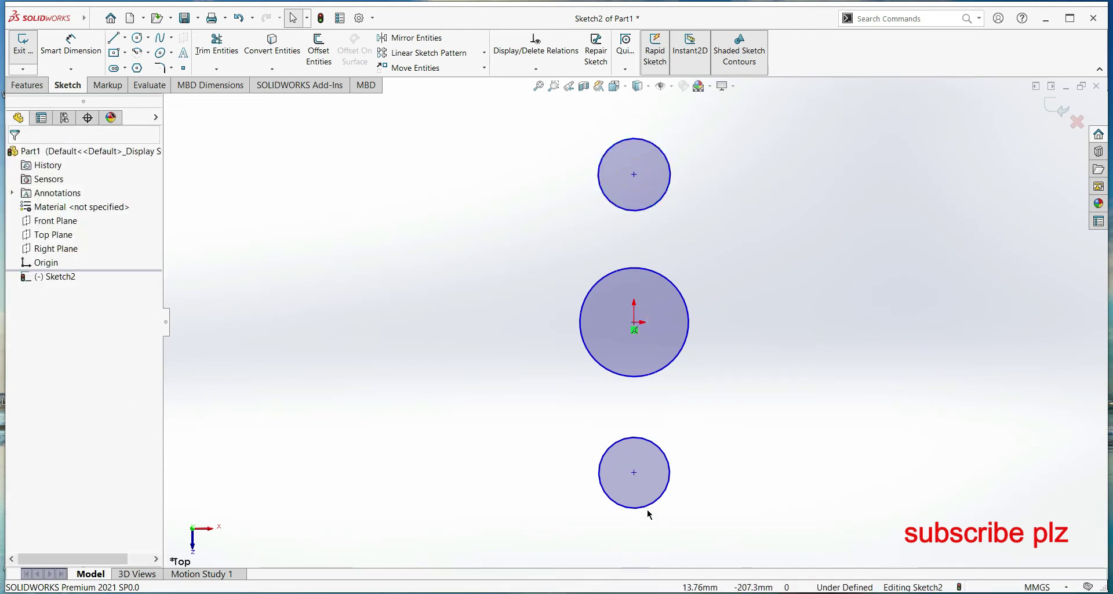
pyautogui.click(634, 472)
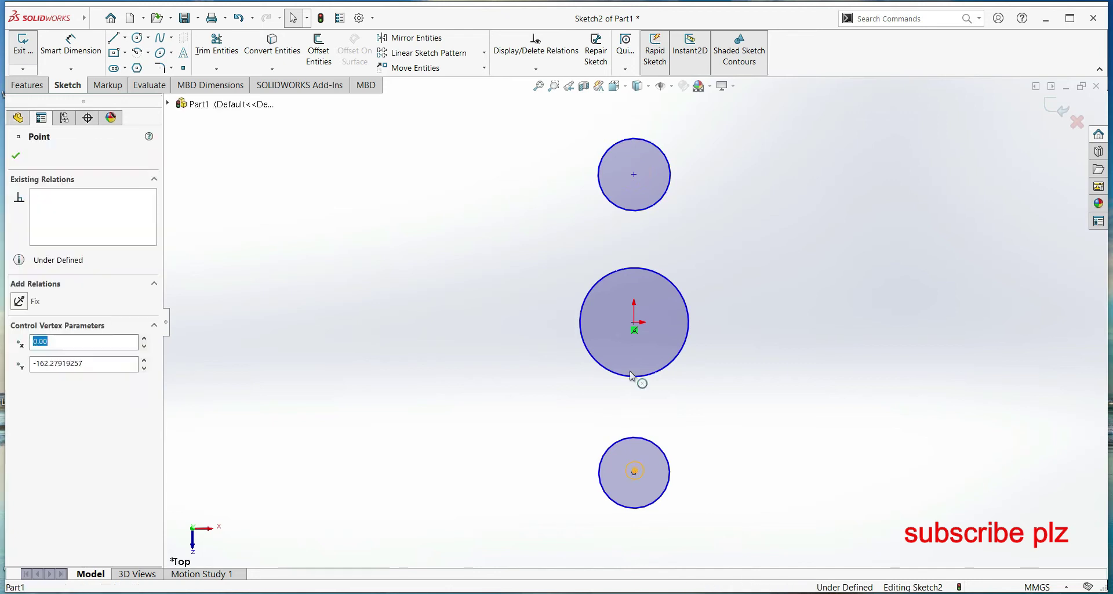
pyautogui.keyDown('ctrl'); pyautogui.click(634, 322); pyautogui.keyUp('ctrl')
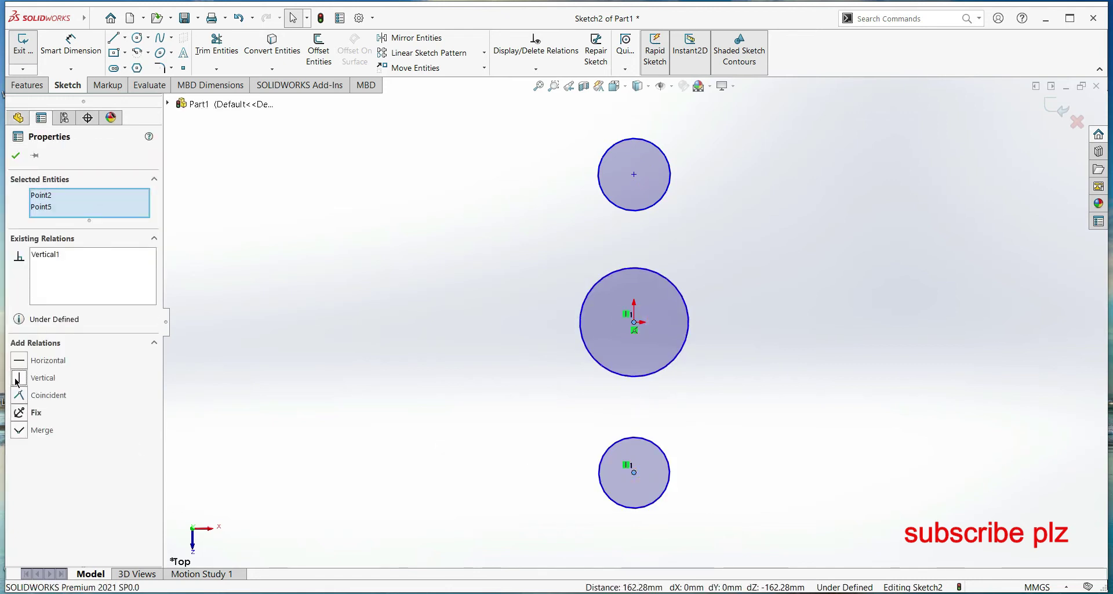
pyautogui.click(17, 156)
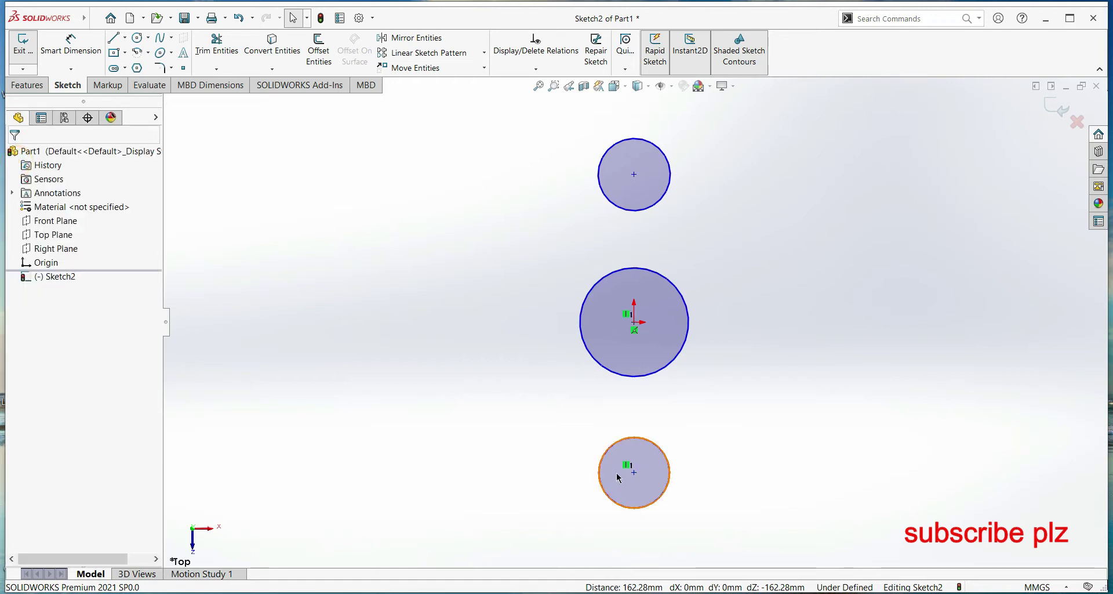
# Add an Equal relation between the upper and lower small circles
pyautogui.click(615, 439)
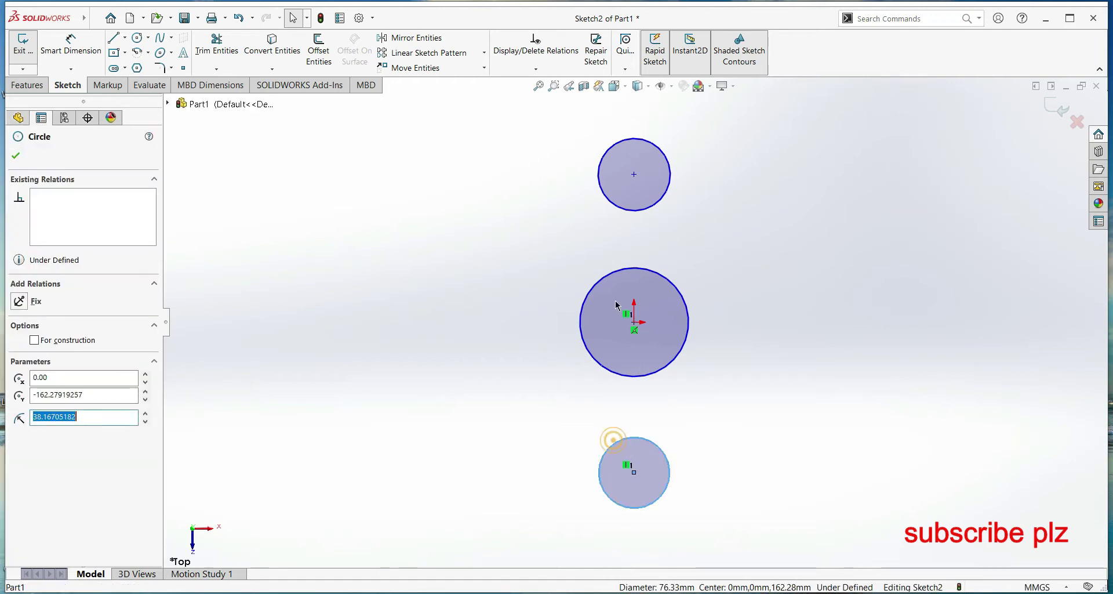
pyautogui.keyDown('ctrl'); pyautogui.click(630, 212); pyautogui.keyUp('ctrl')
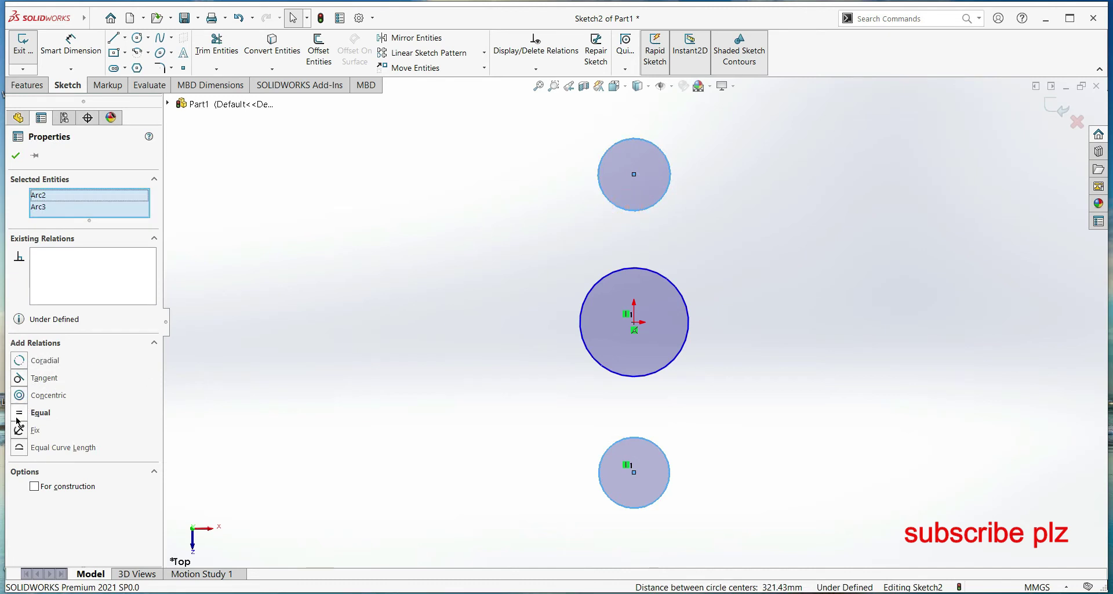
pyautogui.click(19, 413)
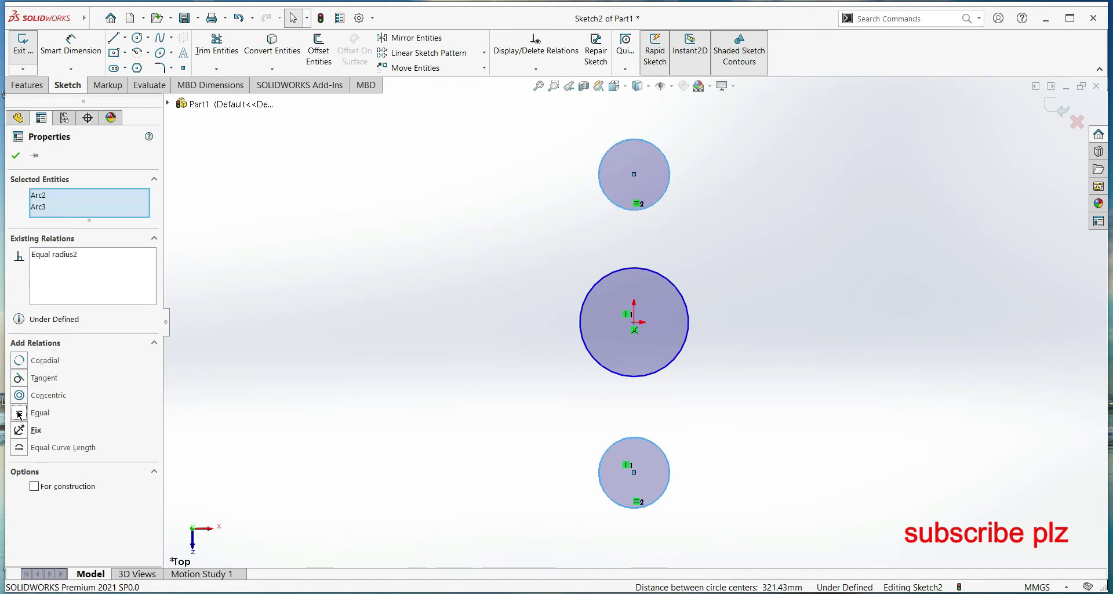
pyautogui.click(18, 159)
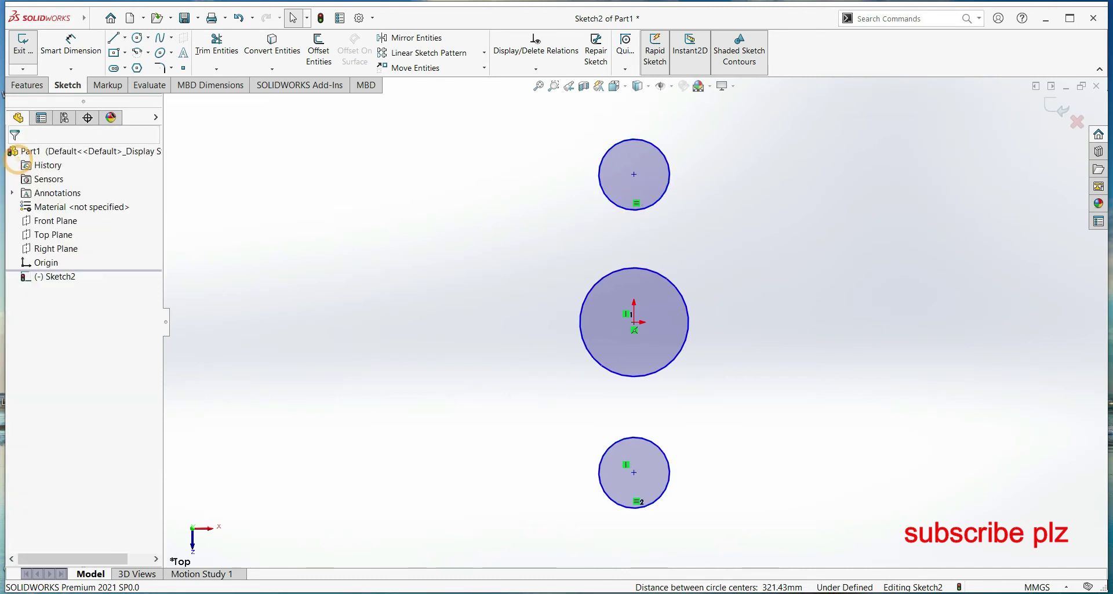
pyautogui.click(637, 476)
# Dimension both small circles' centres 50 mm vertically from the middle circle
pyautogui.click(70, 46)
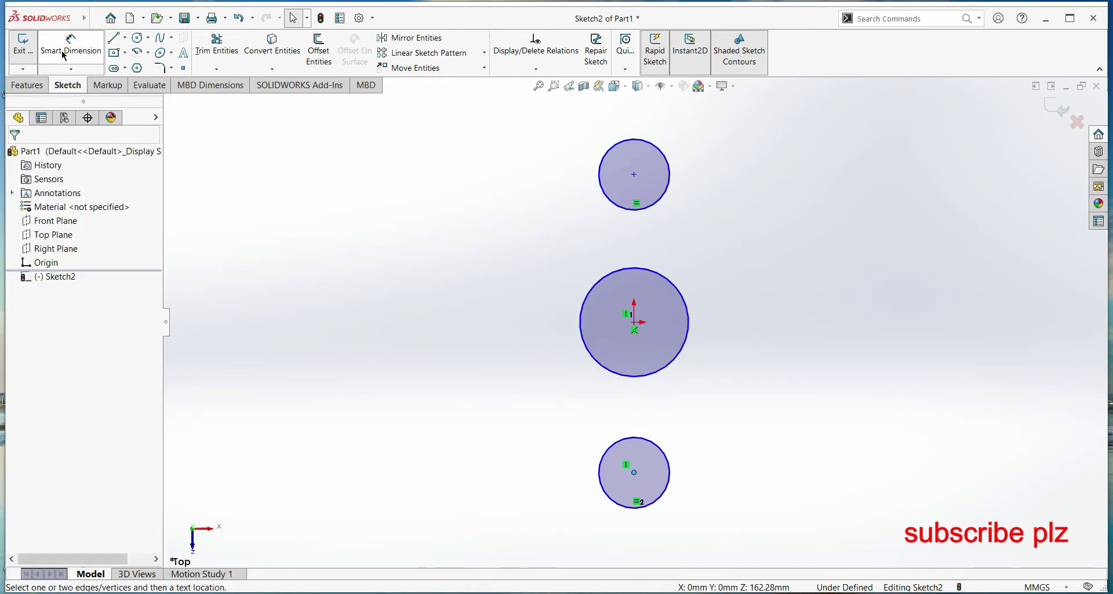
pyautogui.click(634, 472)
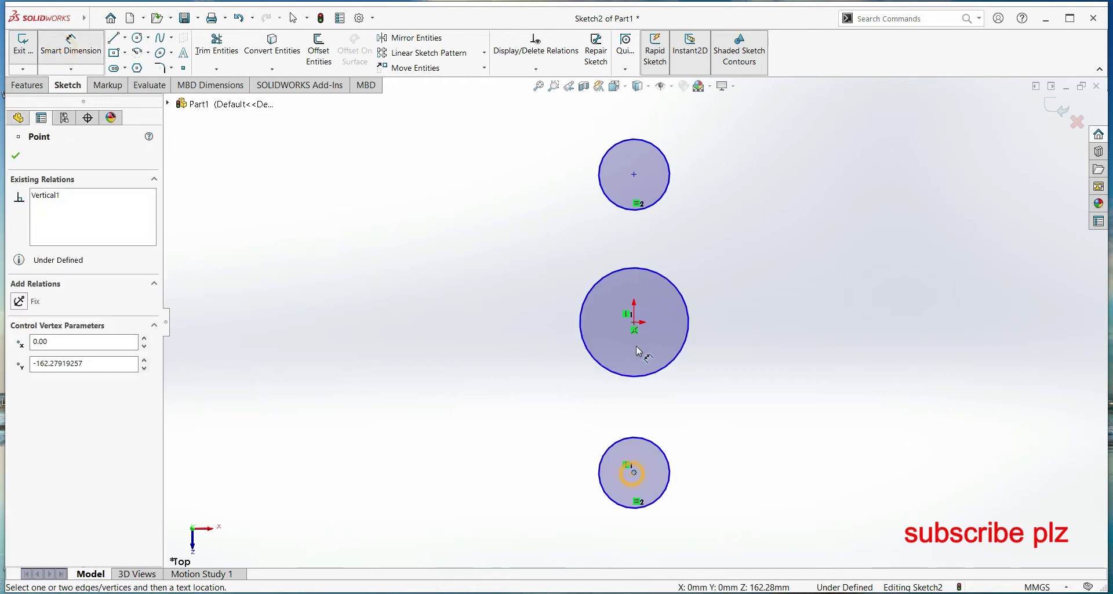
pyautogui.click(637, 329)
pyautogui.click(486, 394)
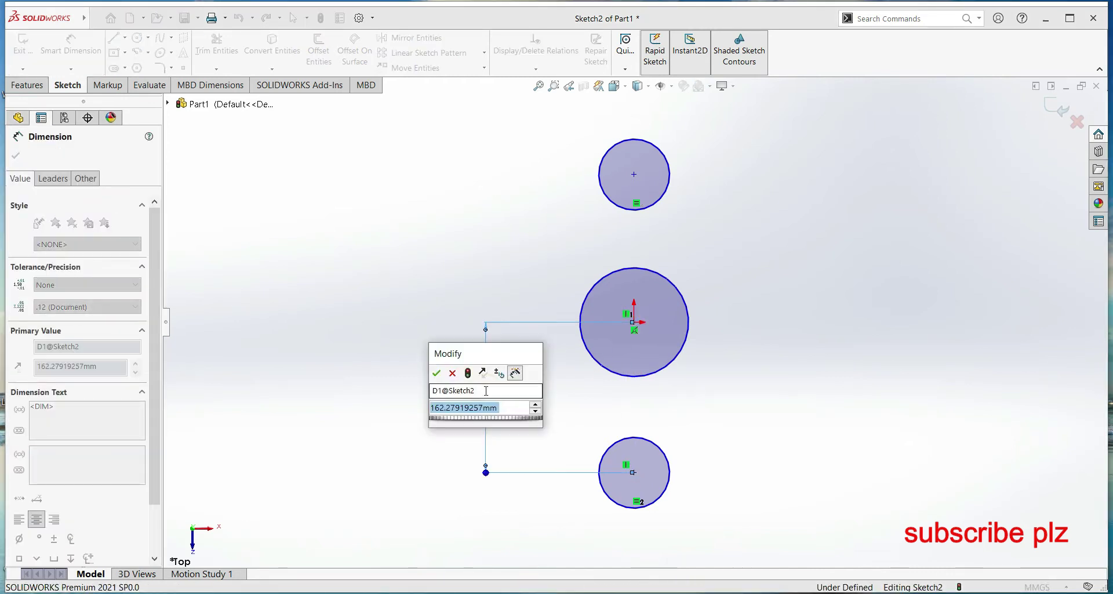
pyautogui.write('50')
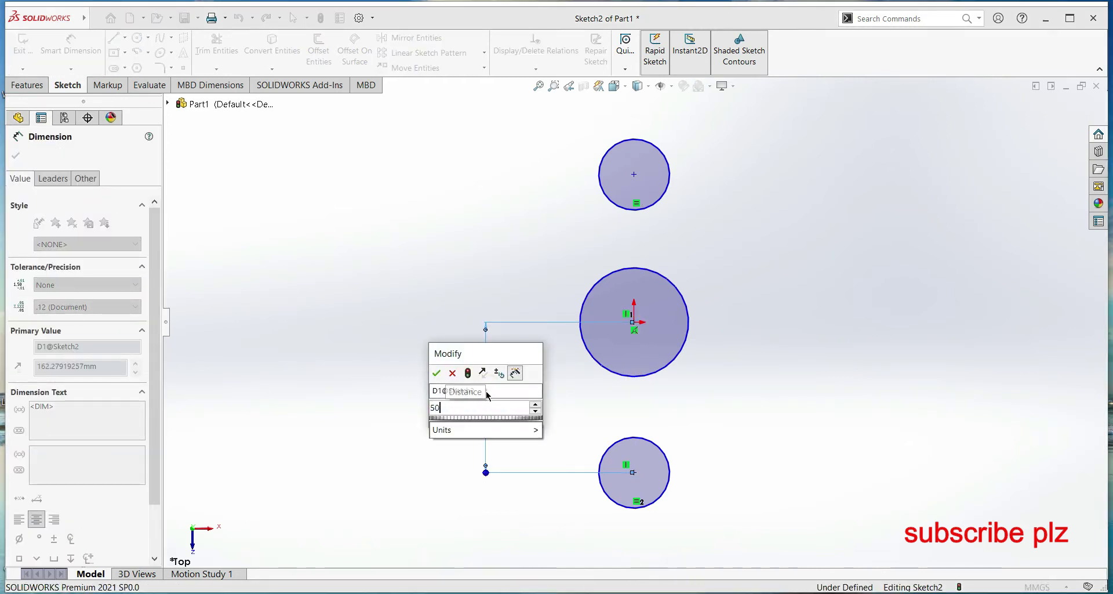
pyautogui.press('Return')
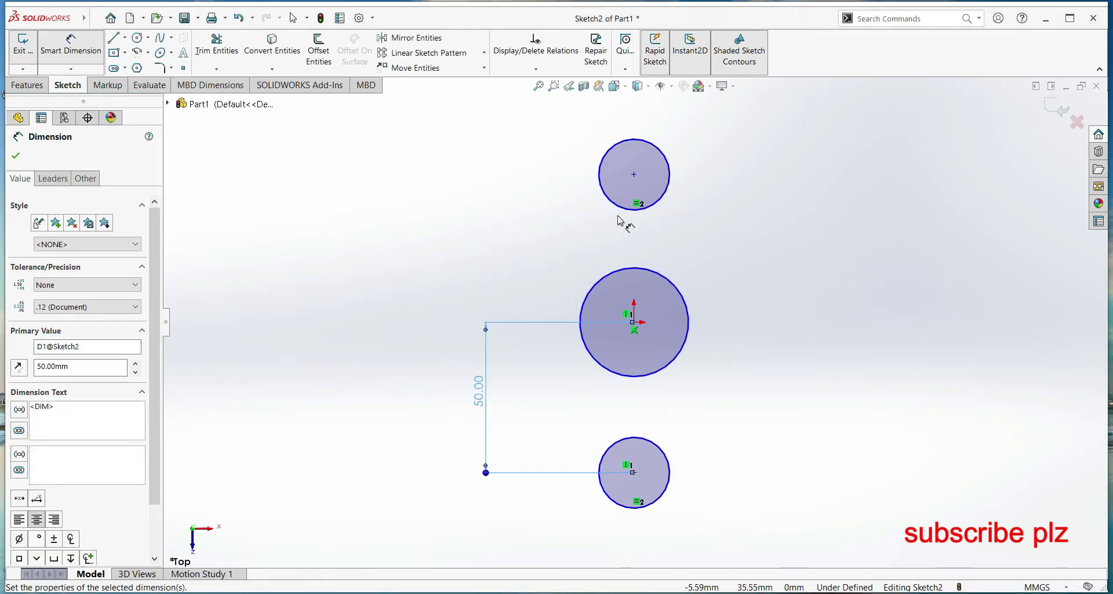
pyautogui.click(634, 175)
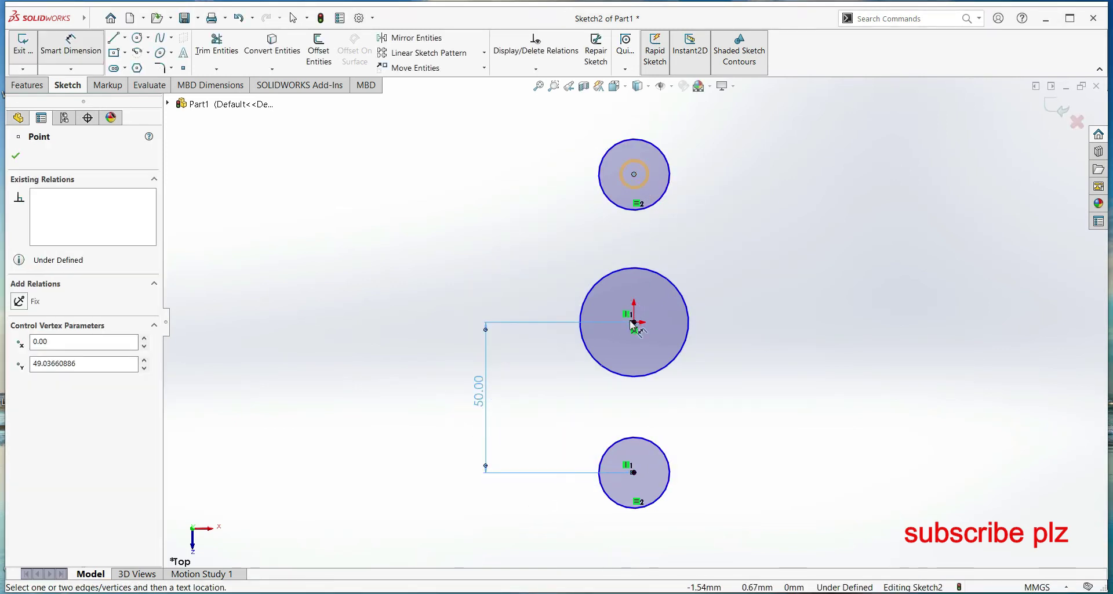
pyautogui.click(634, 324)
pyautogui.click(472, 280)
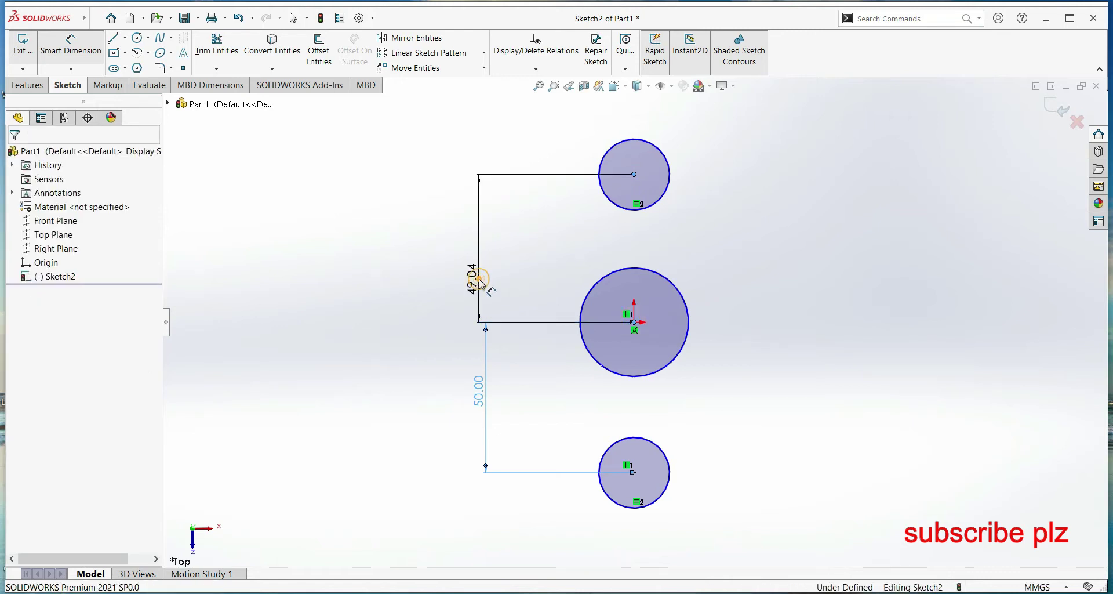
pyautogui.write('40')
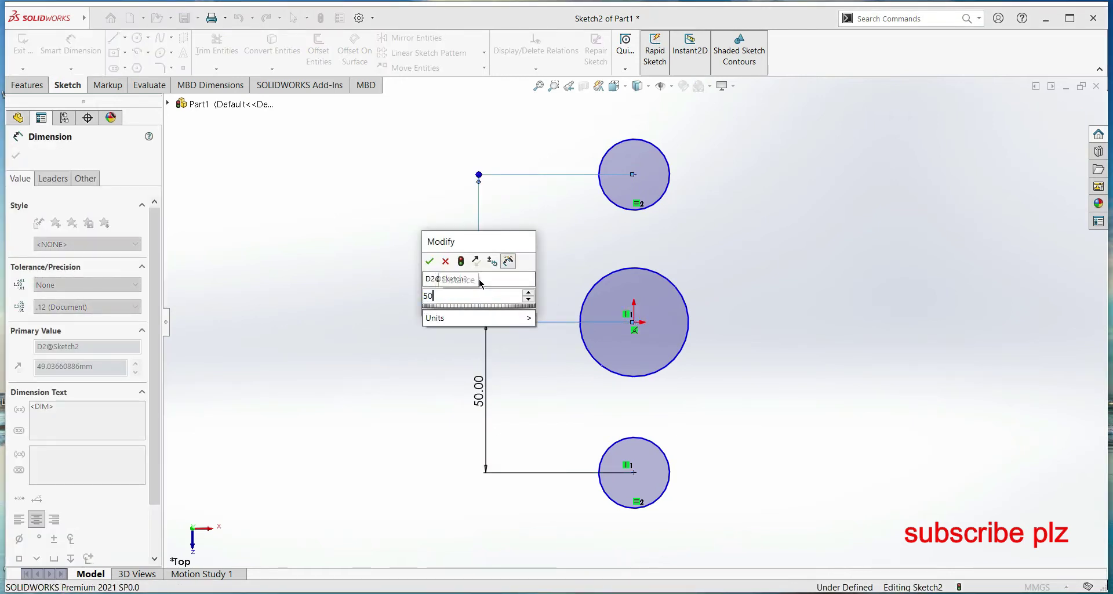
pyautogui.press('Escape')
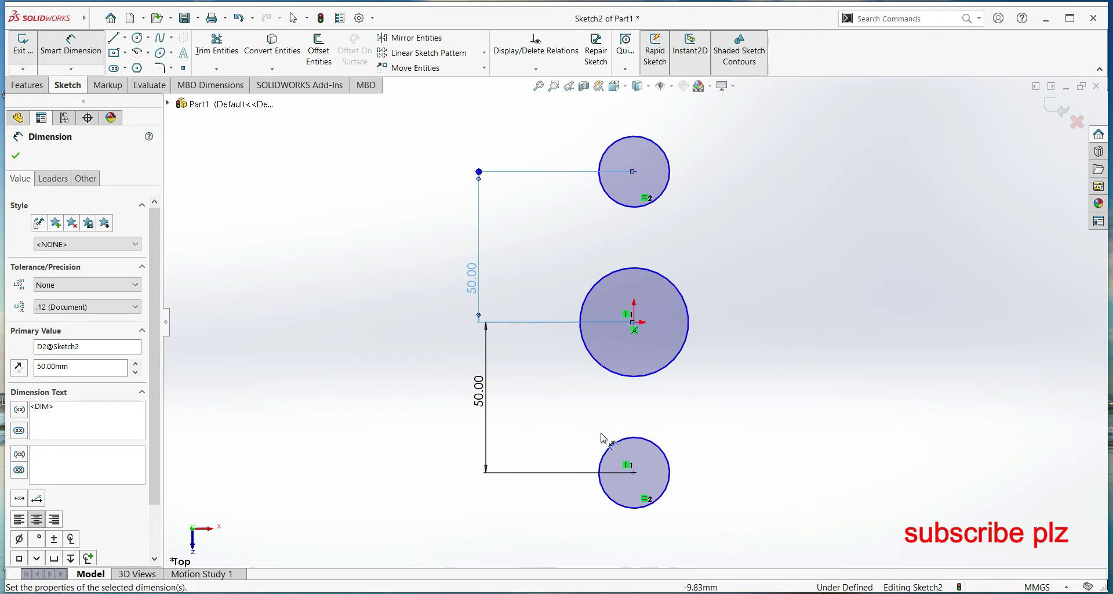
# Dimension the middle circle Ø45 mm and the top circle Ø22 mm
pyautogui.click(689, 345)
pyautogui.click(763, 346)
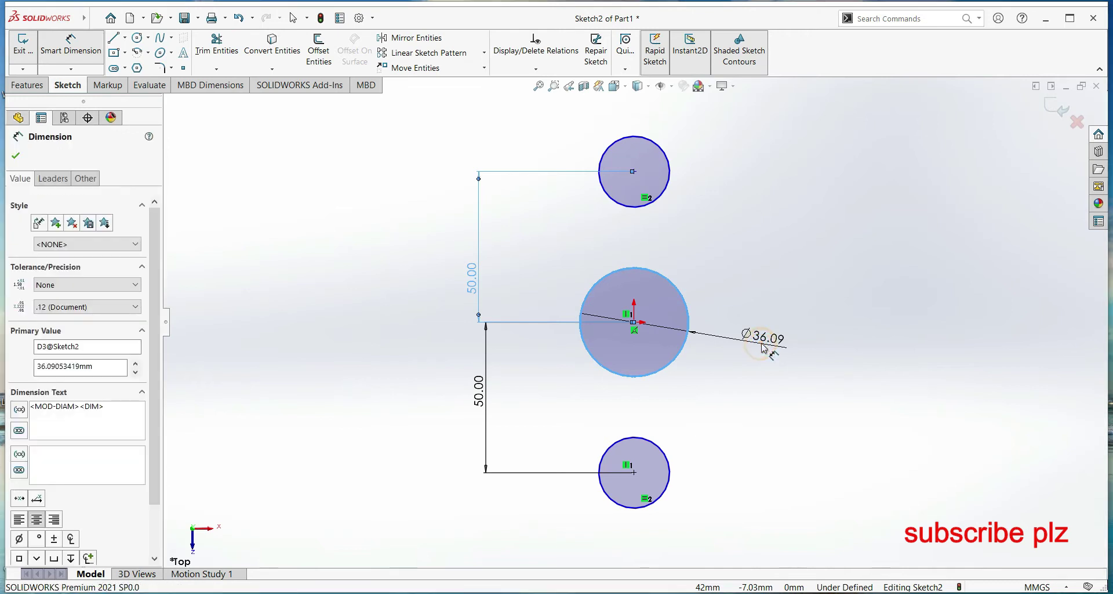
pyautogui.click(763, 347)
pyautogui.write('45')
pyautogui.press('Return')
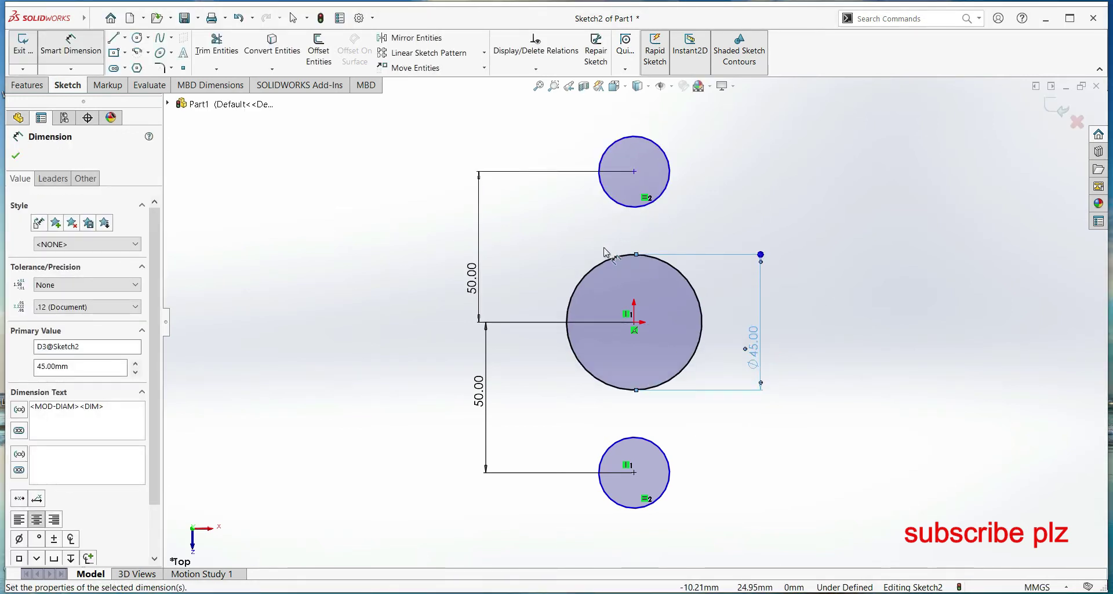
pyautogui.click(677, 184)
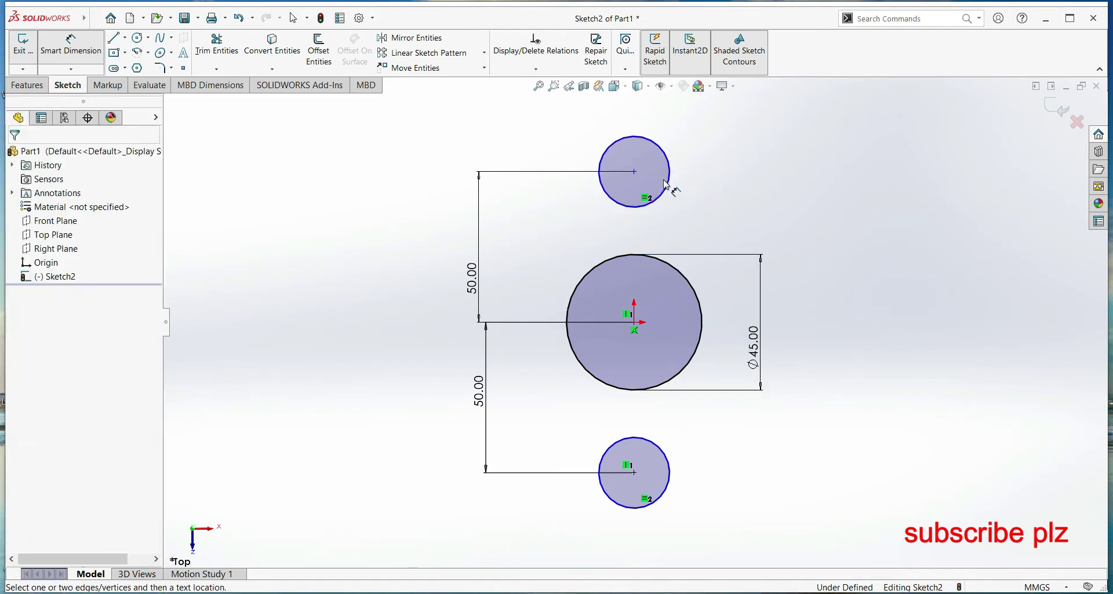
pyautogui.click(670, 182)
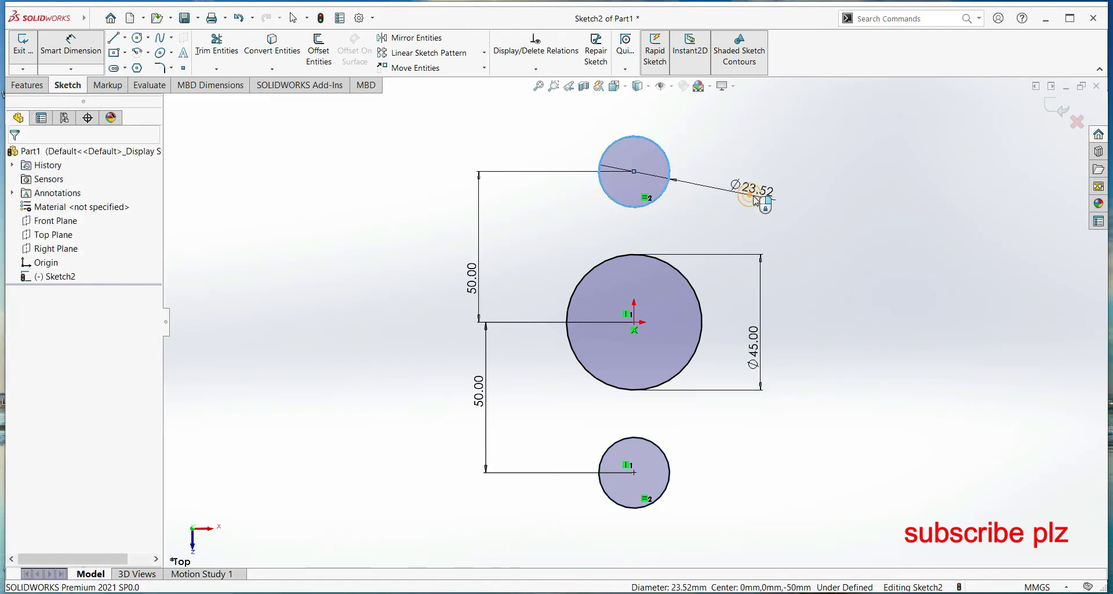
pyautogui.click(754, 197)
pyautogui.write('22')
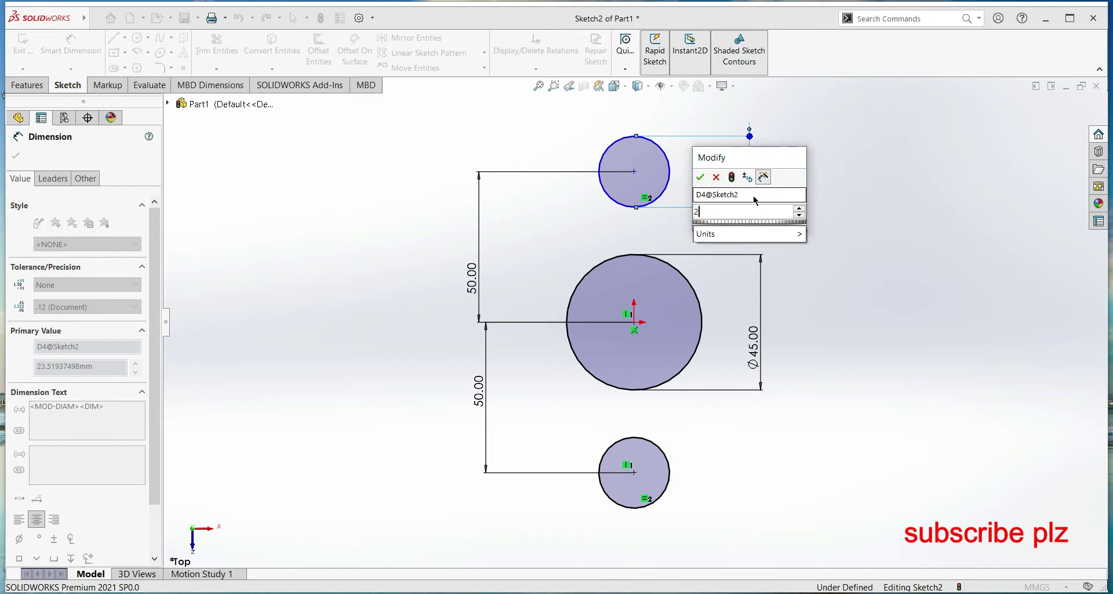
pyautogui.press('Return')
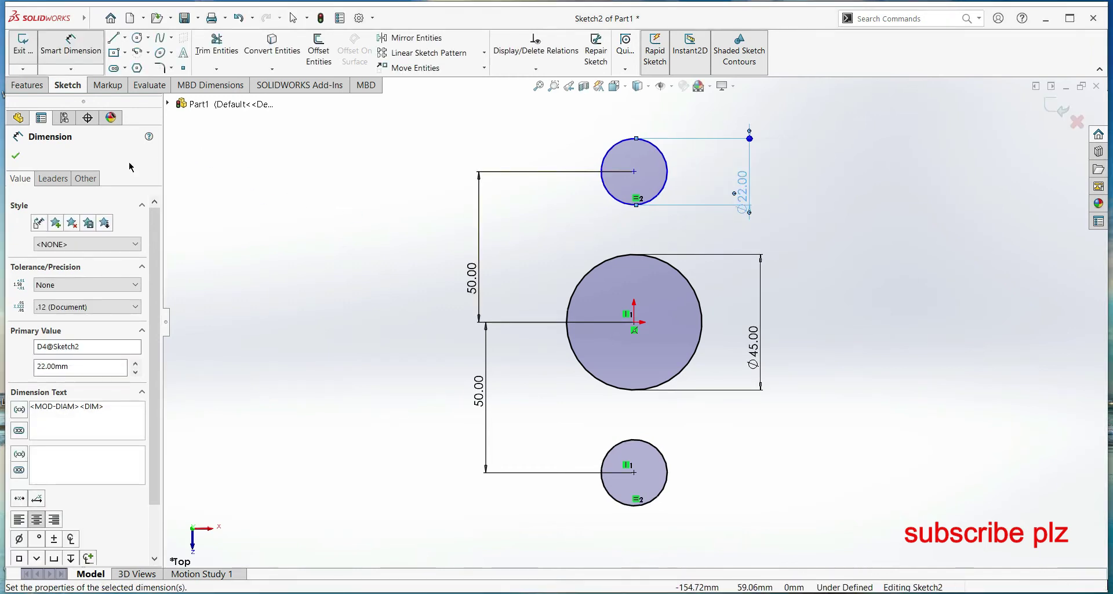
pyautogui.click(15, 155)
pyautogui.click(27, 85)
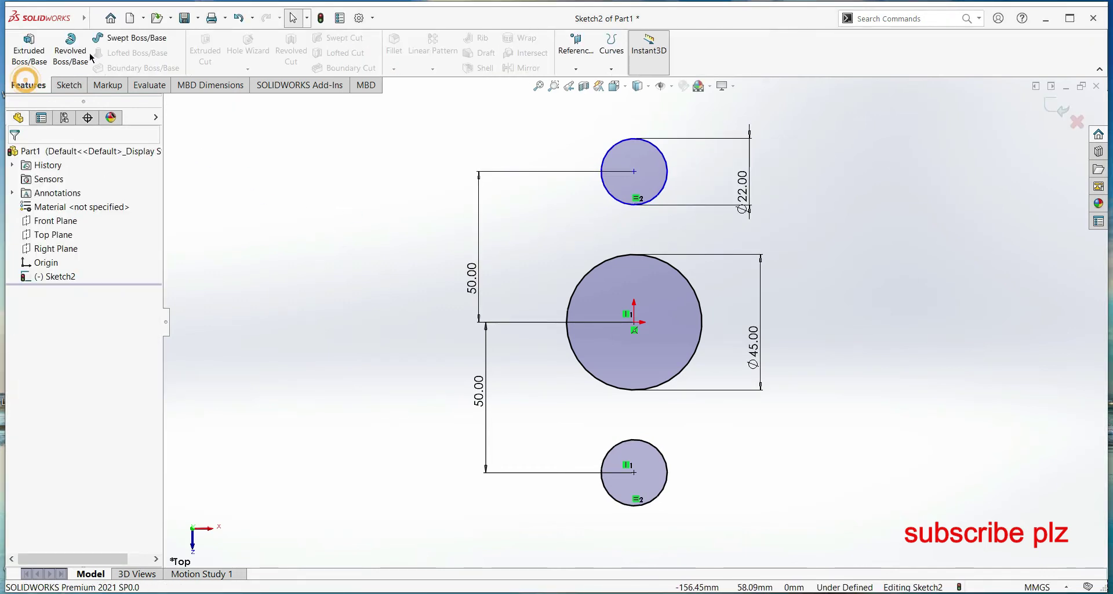
# Draw tangent lines joining the top circle to the middle circle on both sides
pyautogui.click(69, 85)
pyautogui.click(113, 38)
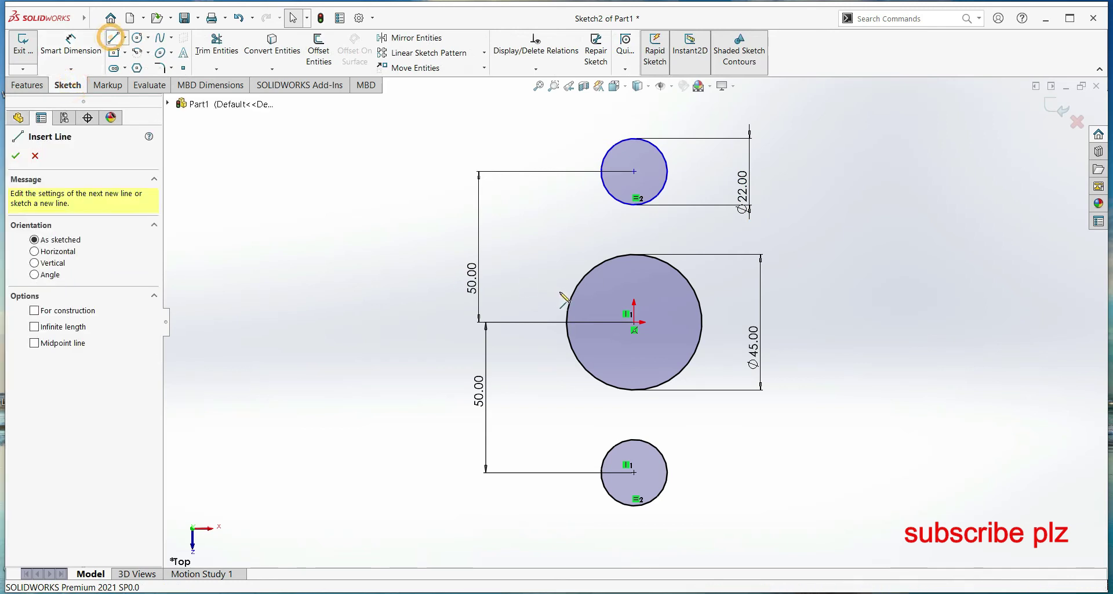
pyautogui.click(569, 313)
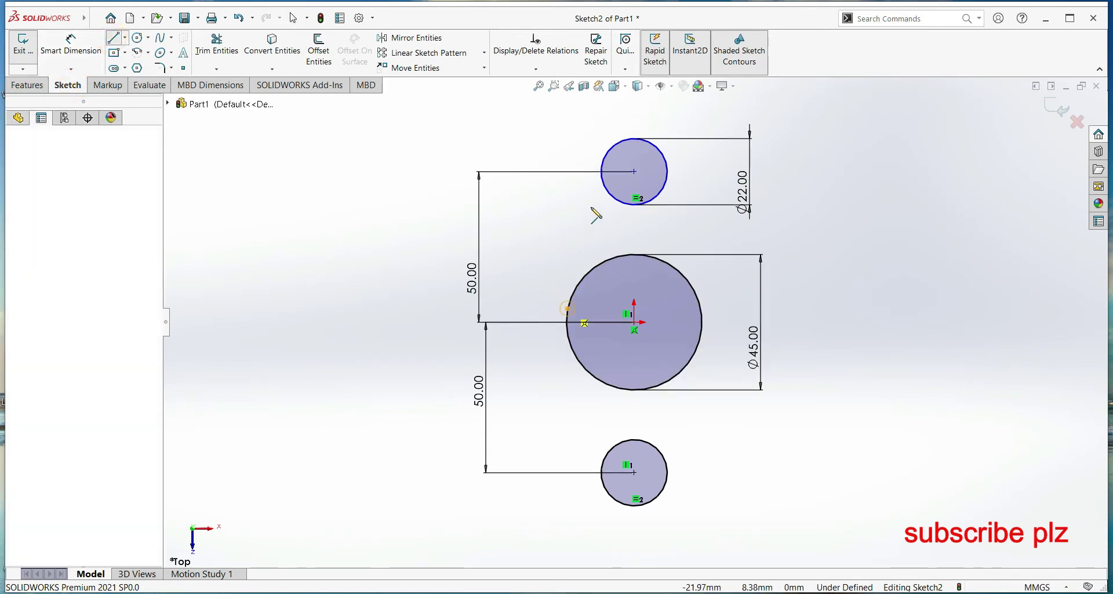
pyautogui.click(602, 174)
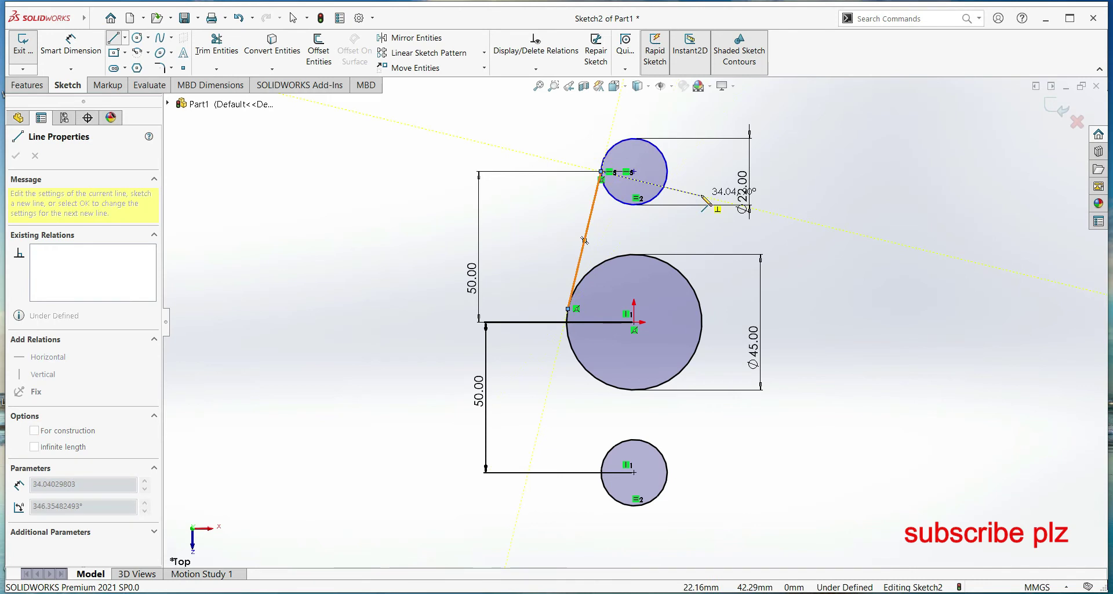
pyautogui.press('Escape')
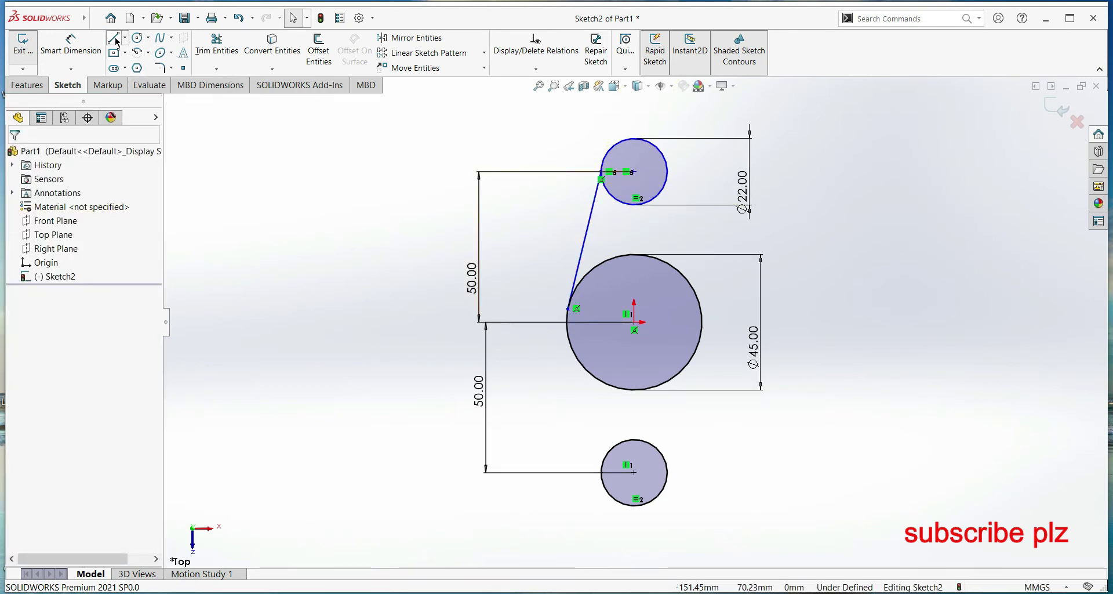
pyautogui.click(114, 39)
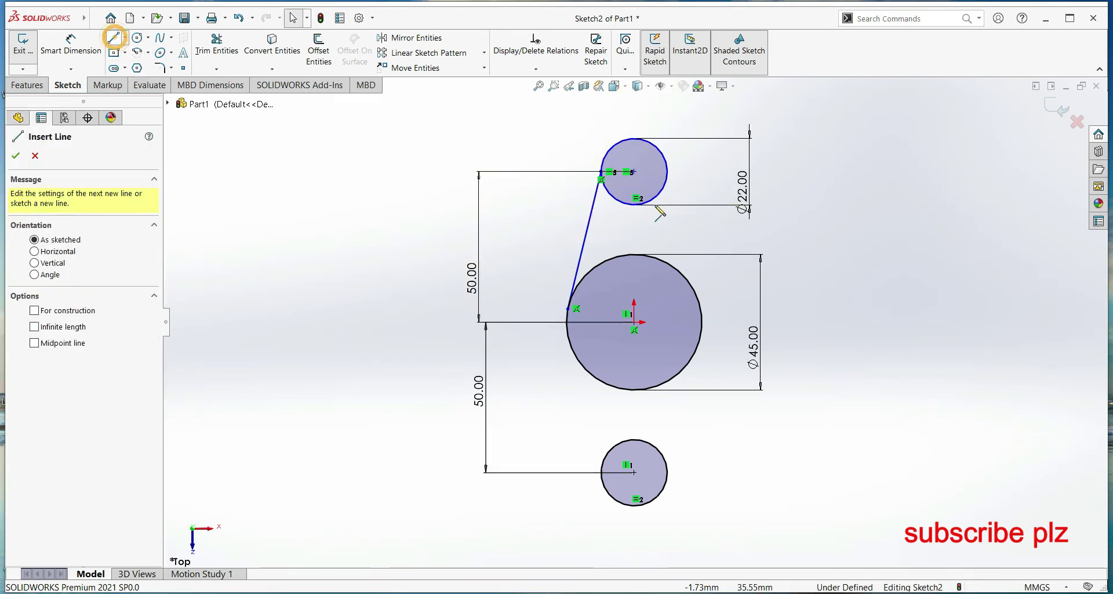
pyautogui.click(667, 172)
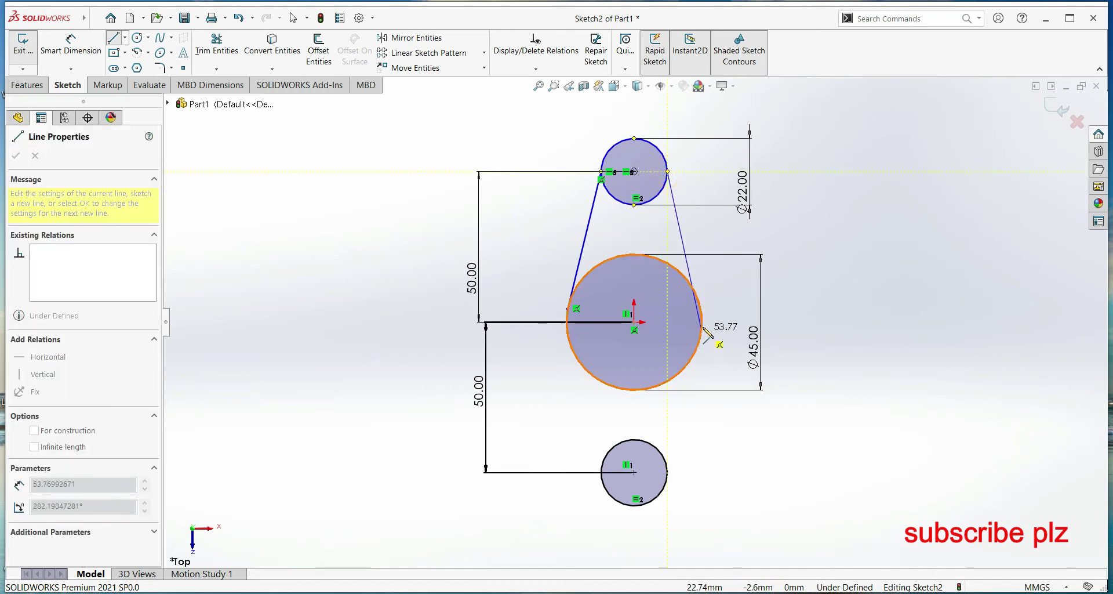
pyautogui.click(702, 322)
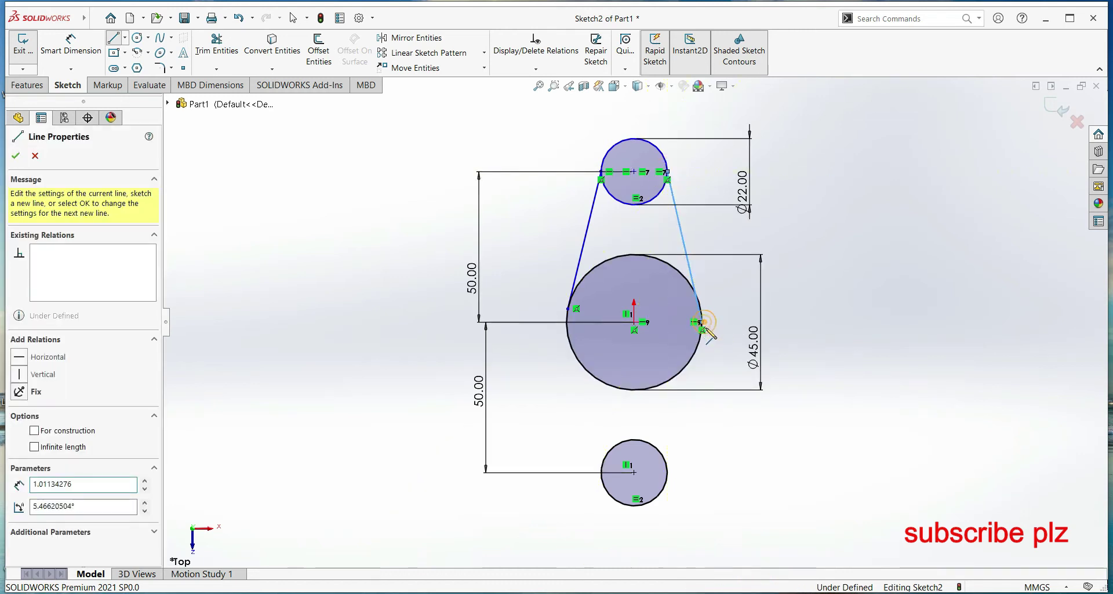
pyautogui.press('Escape')
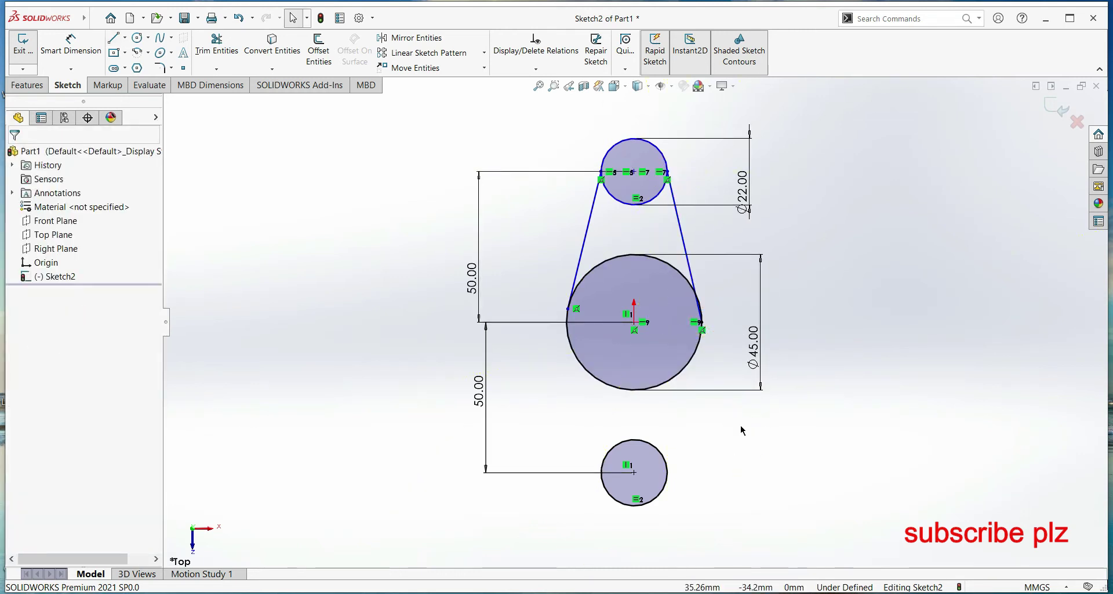
pyautogui.hotkey('ctrl', 'z')
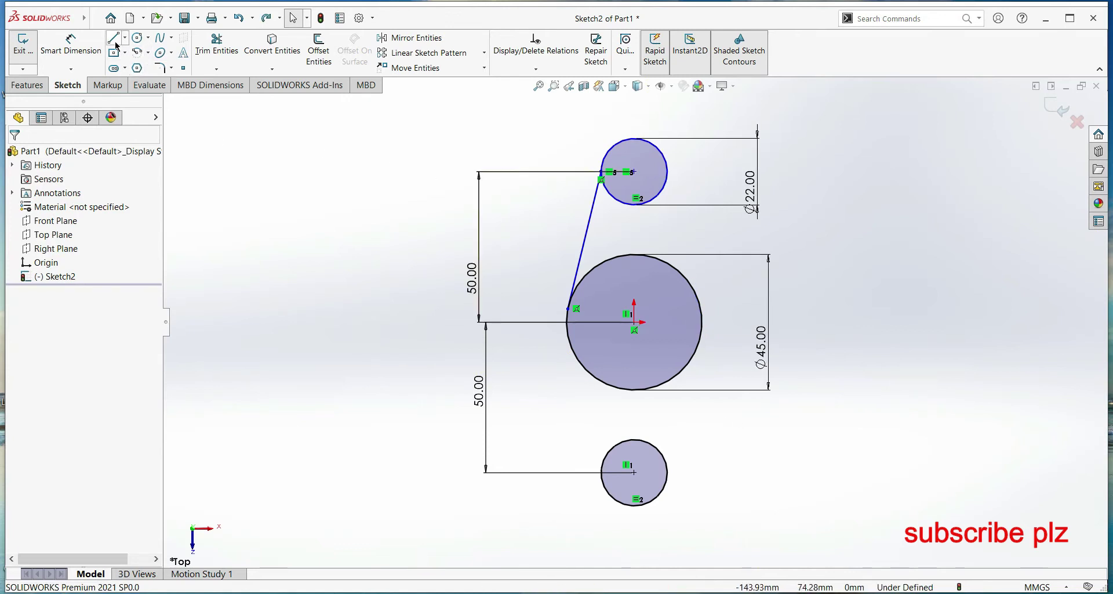
pyautogui.click(114, 39)
pyautogui.click(667, 170)
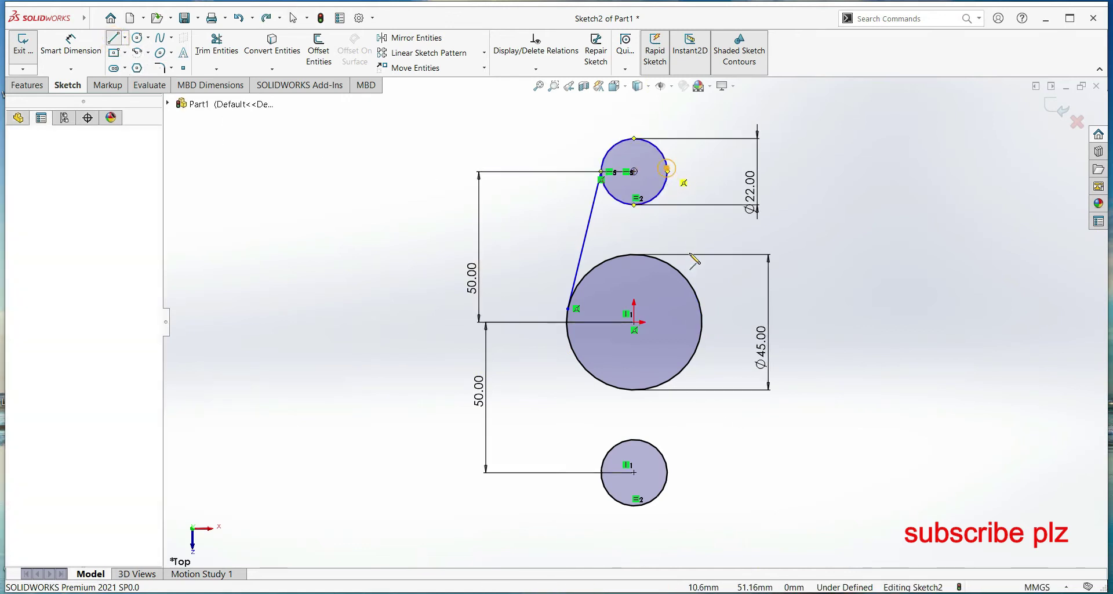
pyautogui.click(699, 304)
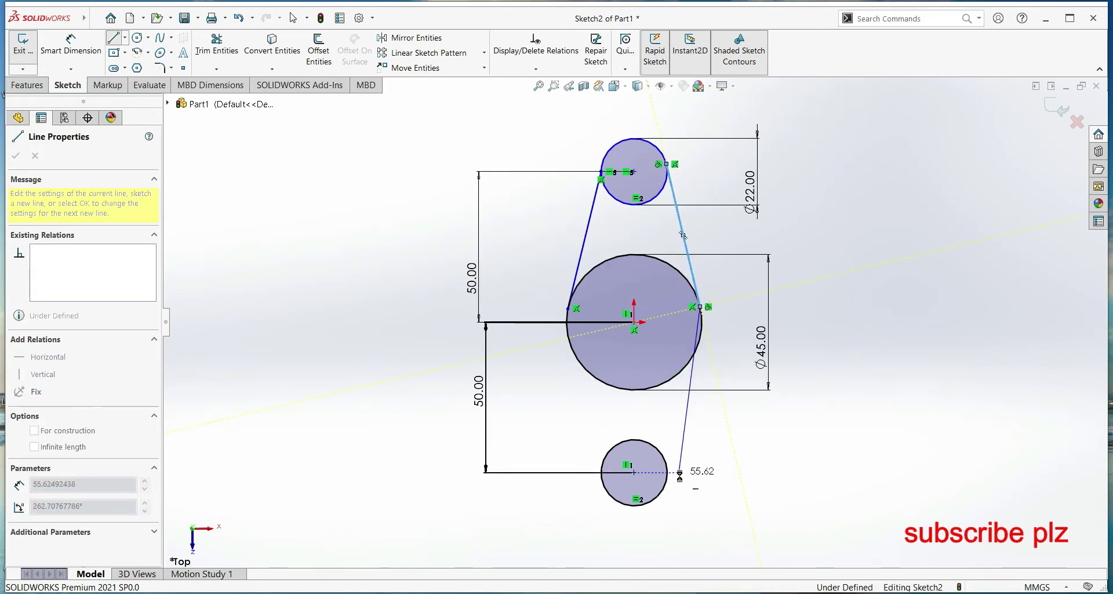
pyautogui.press('Escape')
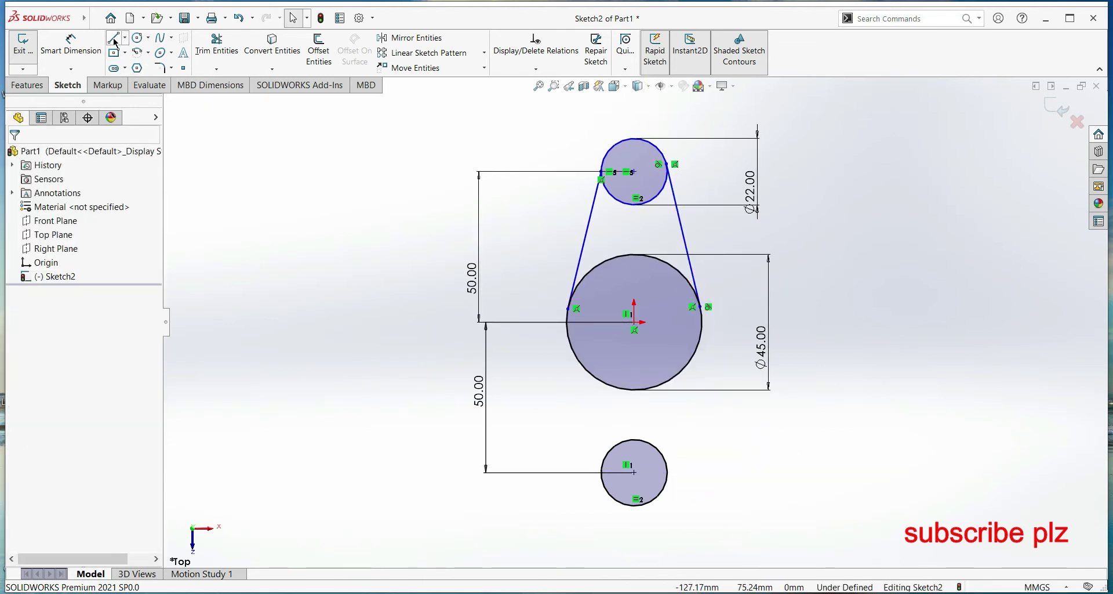
# Draw tangent lines joining the middle circle to the bottom circle on both sides
pyautogui.click(115, 42)
pyautogui.click(701, 331)
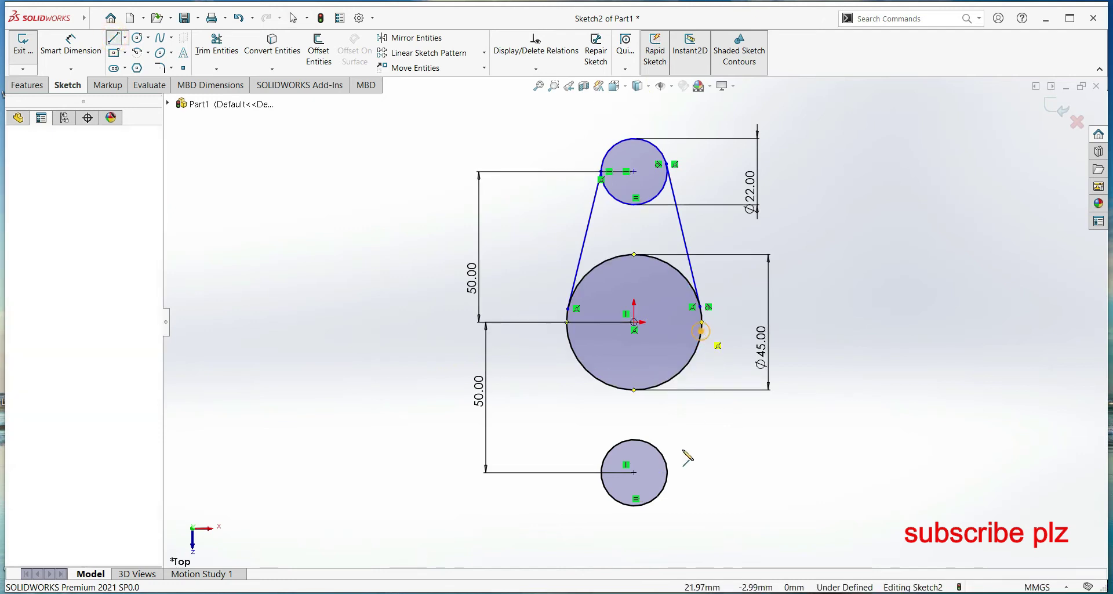
pyautogui.click(668, 472)
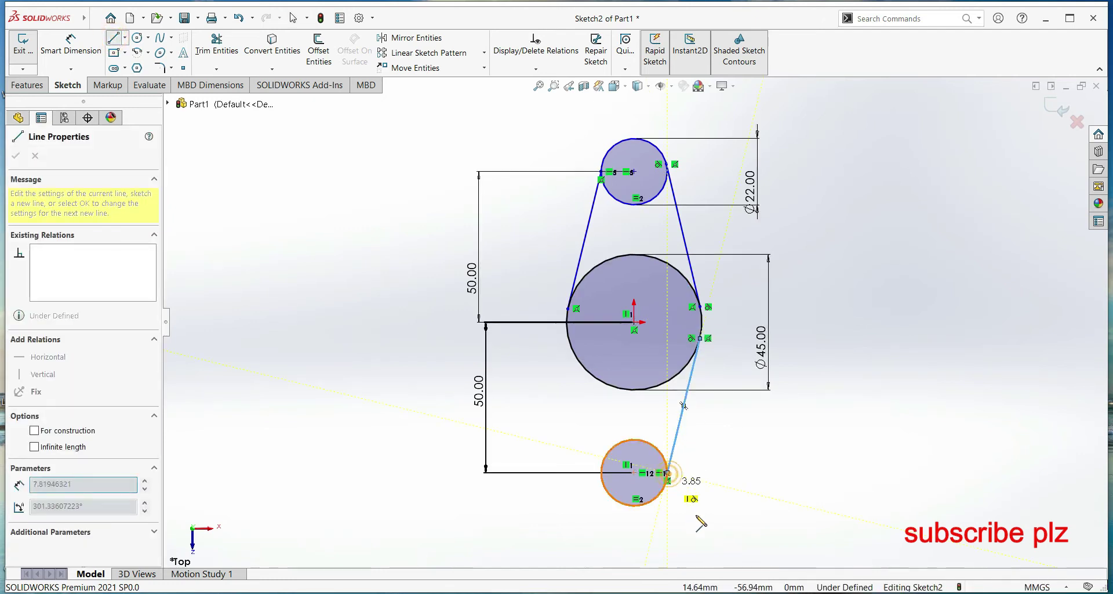
pyautogui.press('Escape')
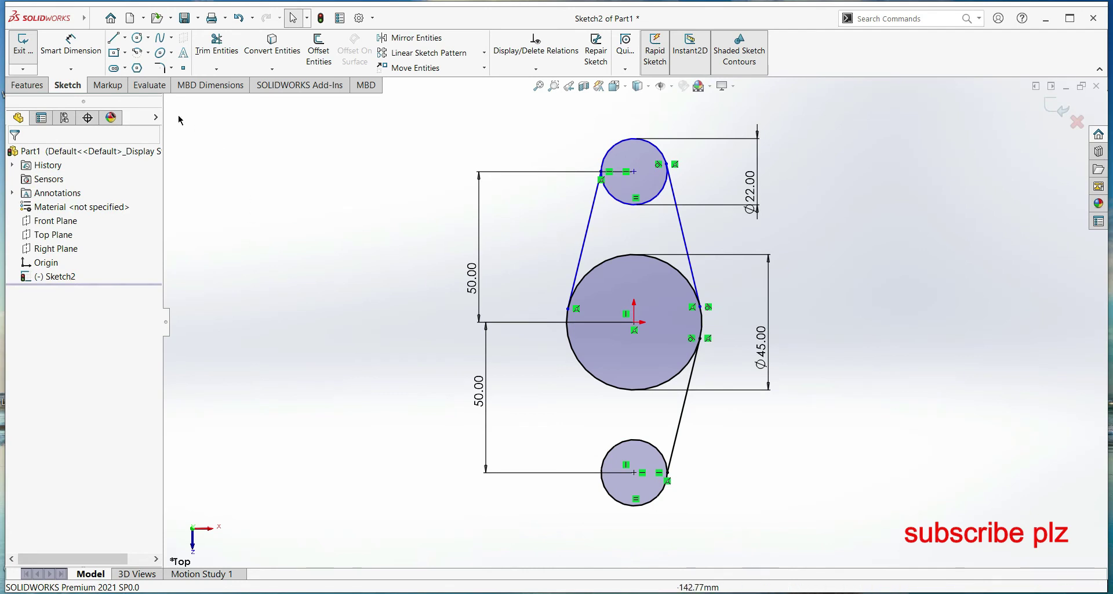
pyautogui.click(113, 38)
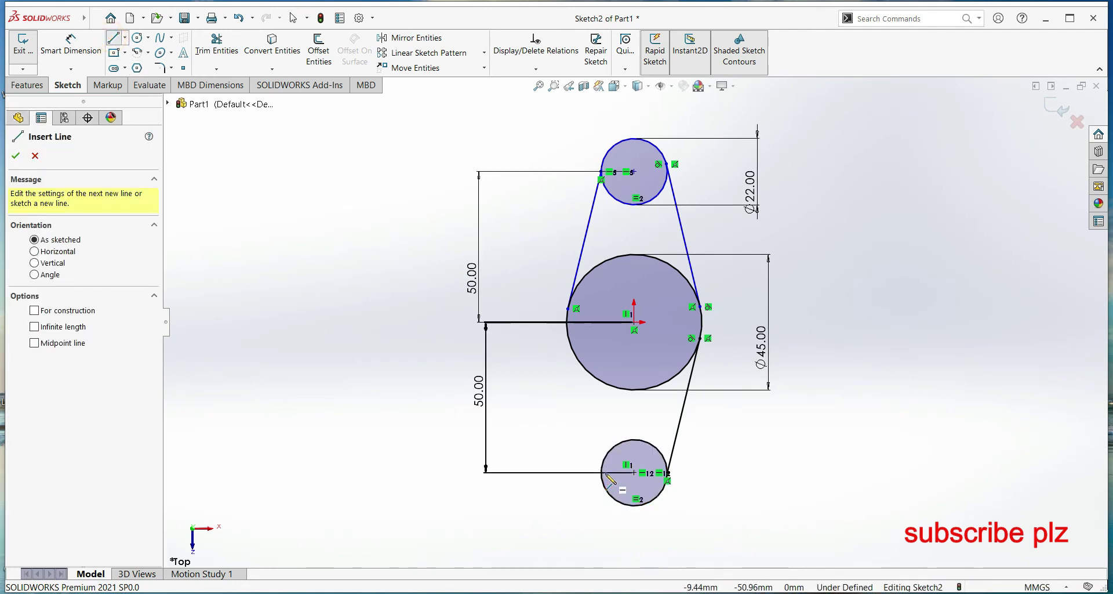
pyautogui.click(601, 473)
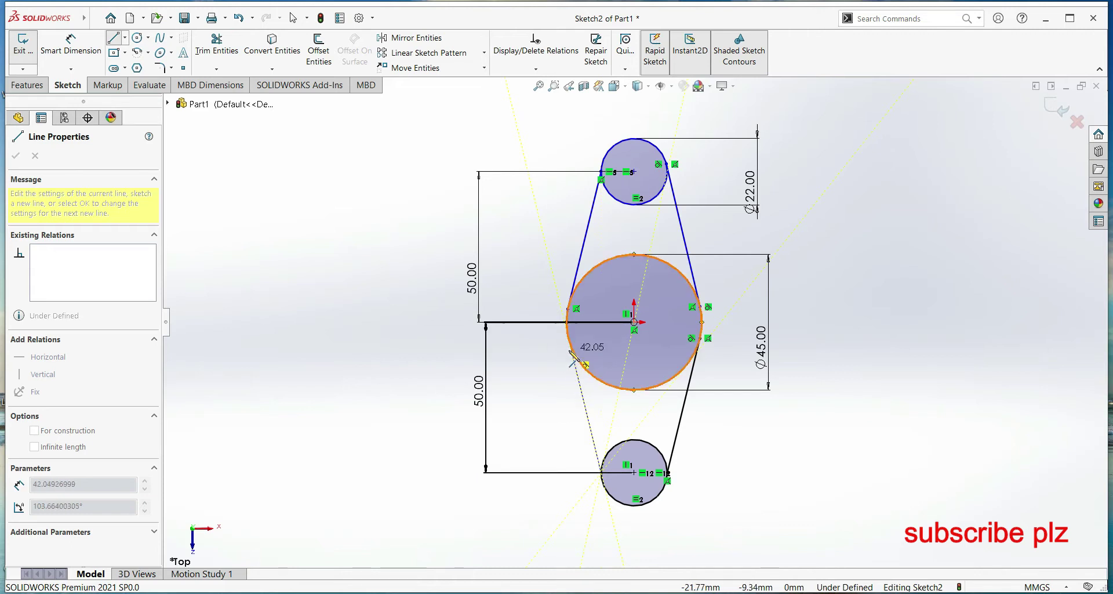
pyautogui.click(572, 348)
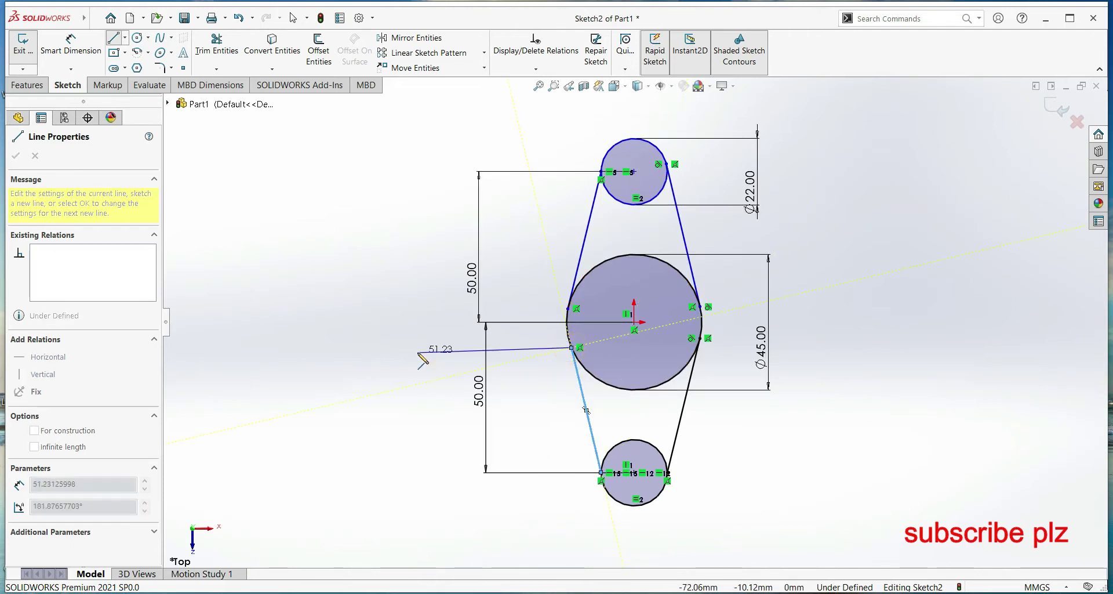
pyautogui.press('Escape')
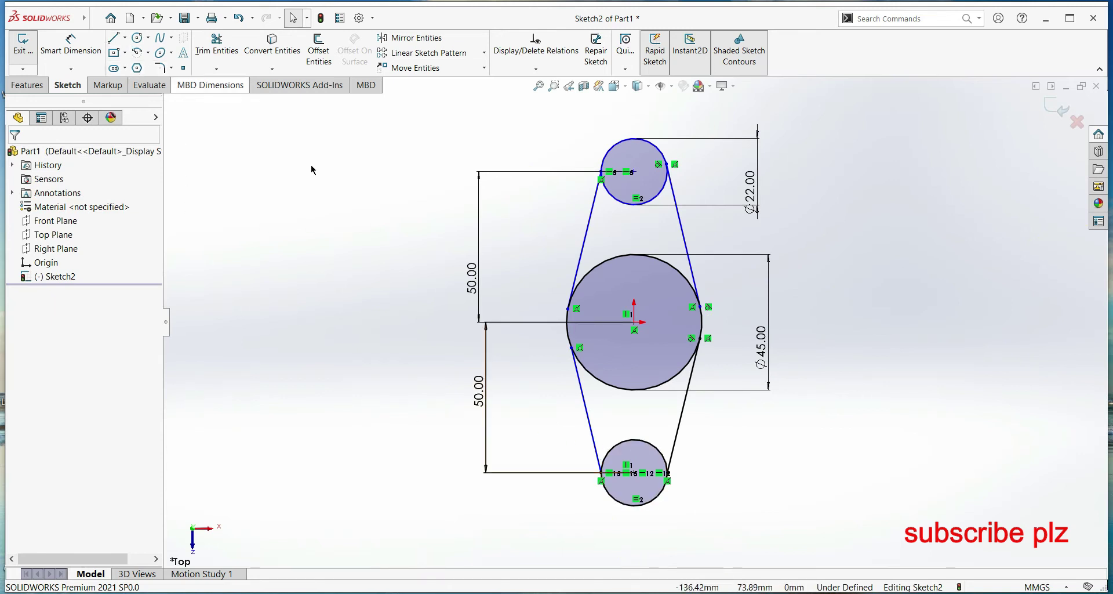
# Add Tangent relations between the 45 mm circle and the lower-left and upper-left lines
pyautogui.click(597, 380)
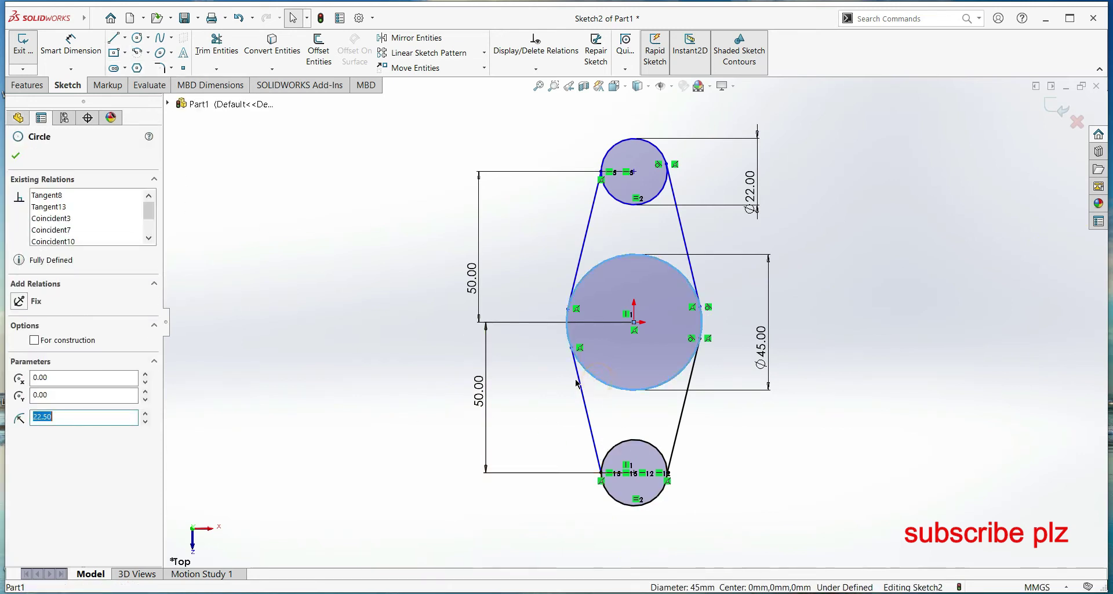
pyautogui.keyDown('ctrl'); pyautogui.click(578, 376); pyautogui.keyUp('ctrl')
pyautogui.click(19, 360)
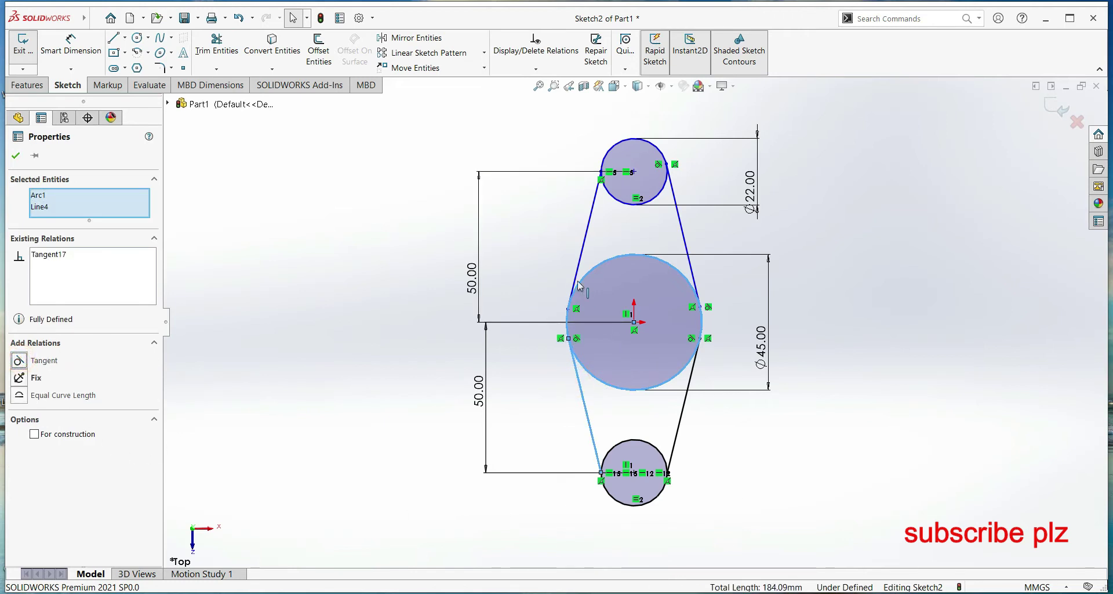
pyautogui.click(15, 156)
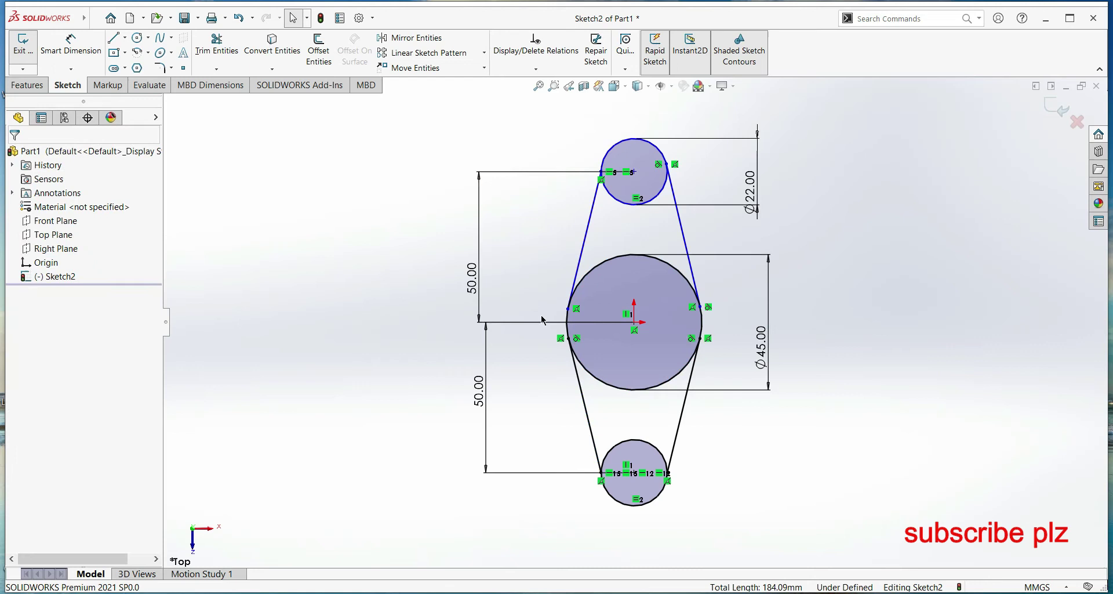
pyautogui.click(600, 276)
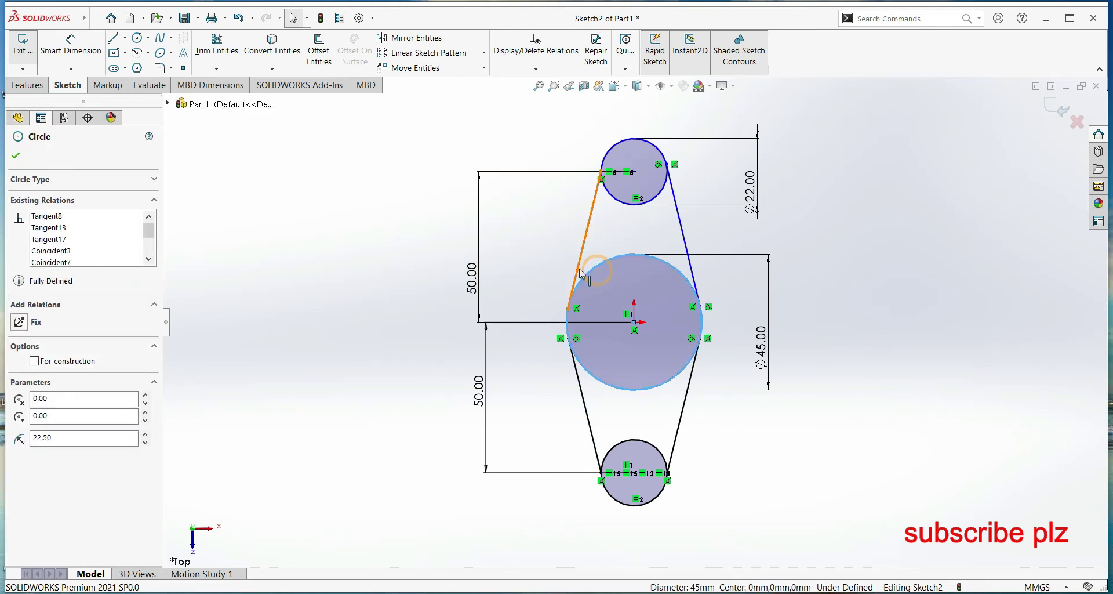
pyautogui.keyDown('ctrl'); pyautogui.click(582, 272); pyautogui.keyUp('ctrl')
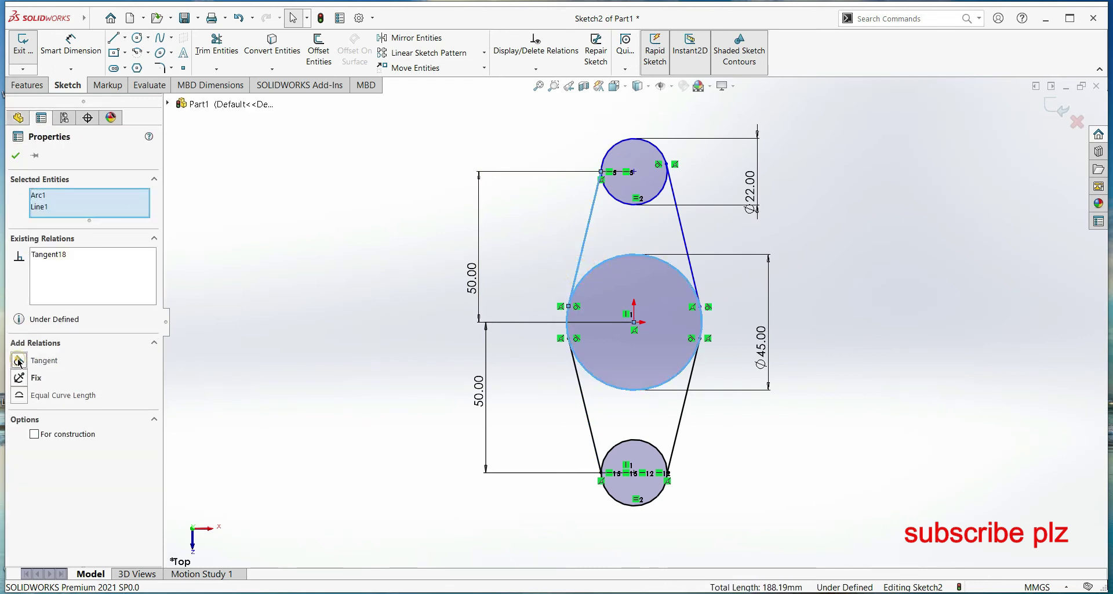
pyautogui.click(18, 155)
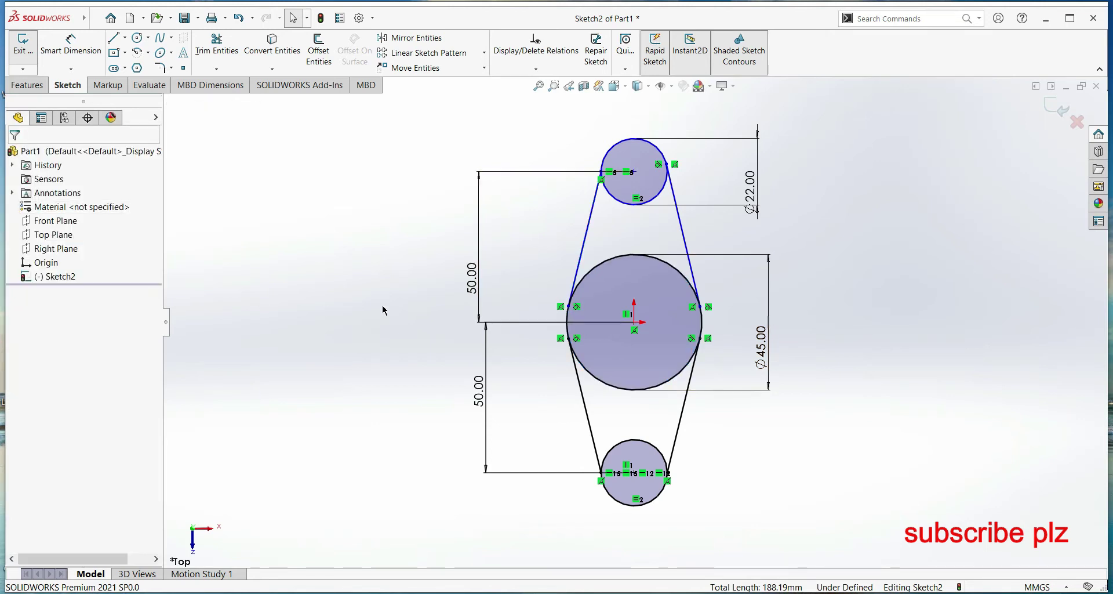
pyautogui.click(688, 280)
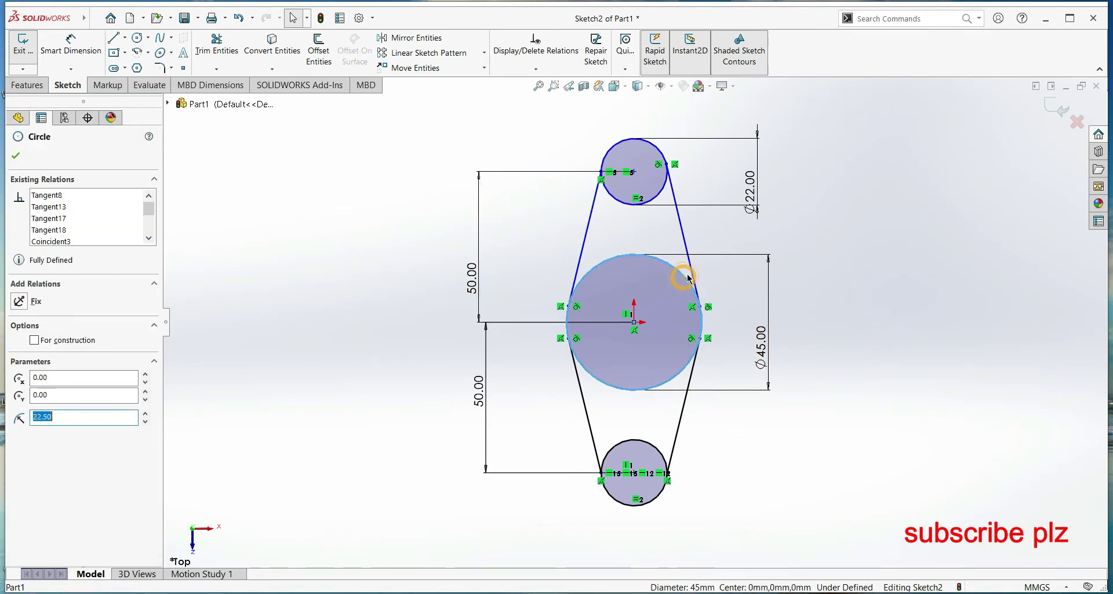
pyautogui.keyDown('ctrl'); pyautogui.click(690, 276); pyautogui.keyUp('ctrl')
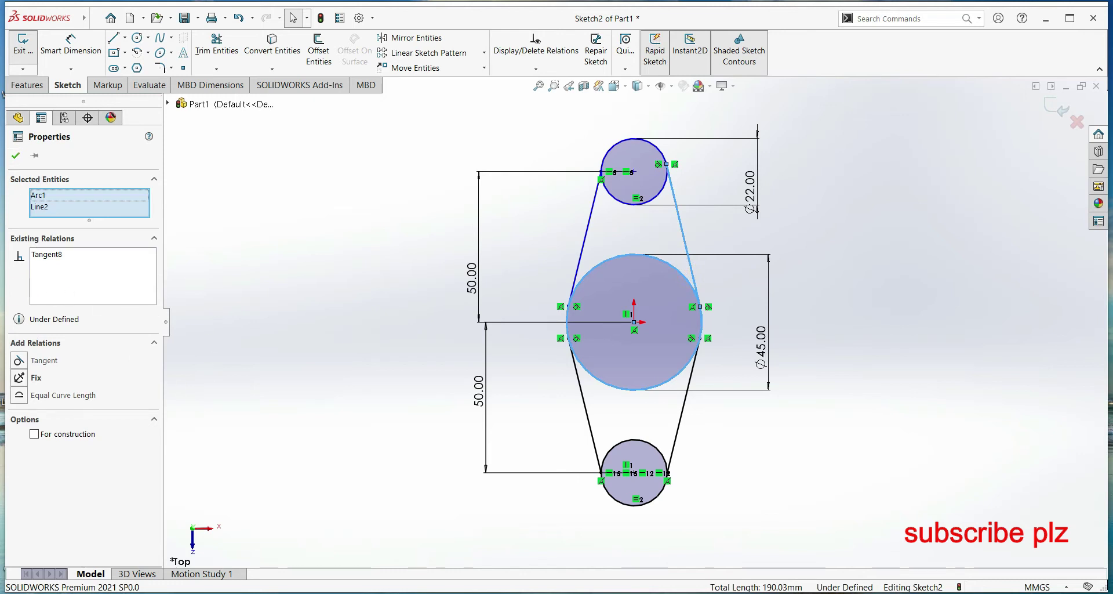
pyautogui.click(16, 155)
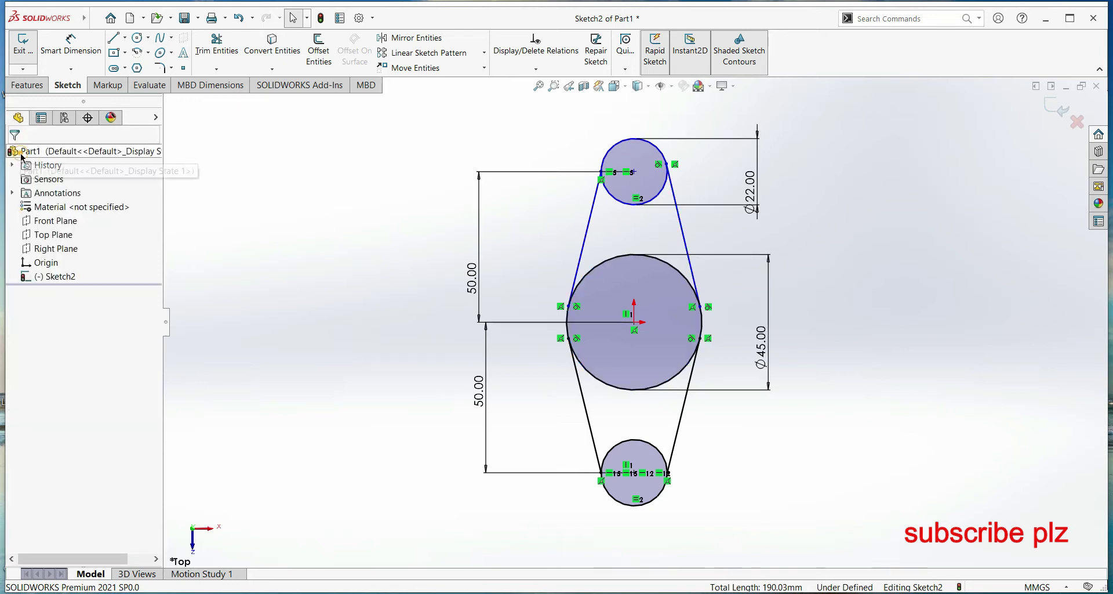
# Power-trim the inner arcs of the top, central and bottom circles
pyautogui.click(220, 58)
pyautogui.moveTo(654, 310)
pyautogui.mouseDown()
pyautogui.moveTo(639, 199)
pyautogui.moveTo(634, 465)
pyautogui.mouseUp()
pyautogui.moveTo(635, 427); pyautogui.dragTo(634, 432)
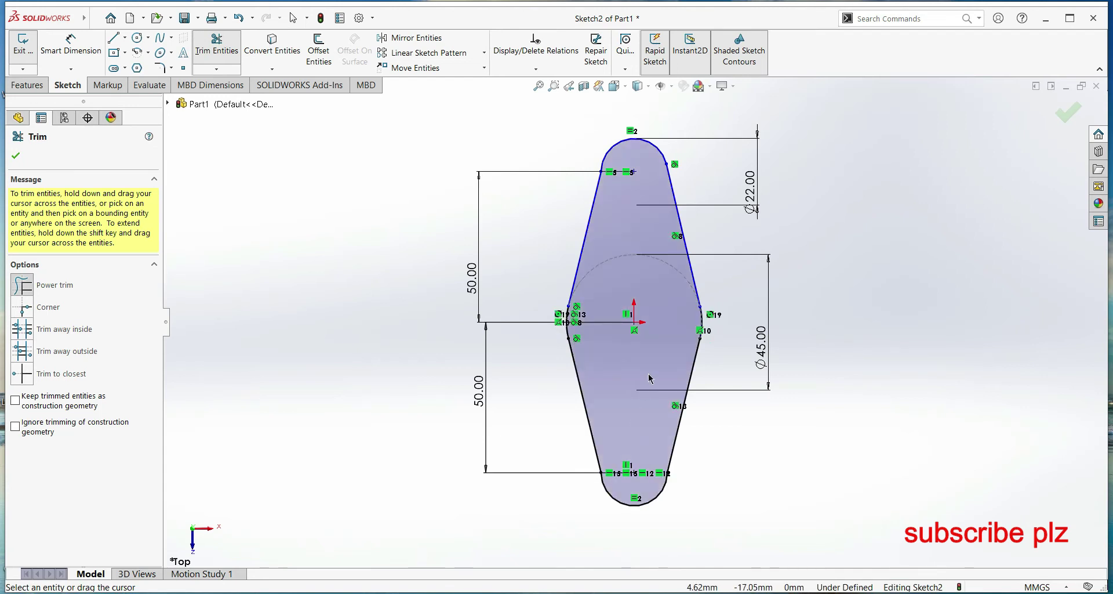
pyautogui.click(23, 161)
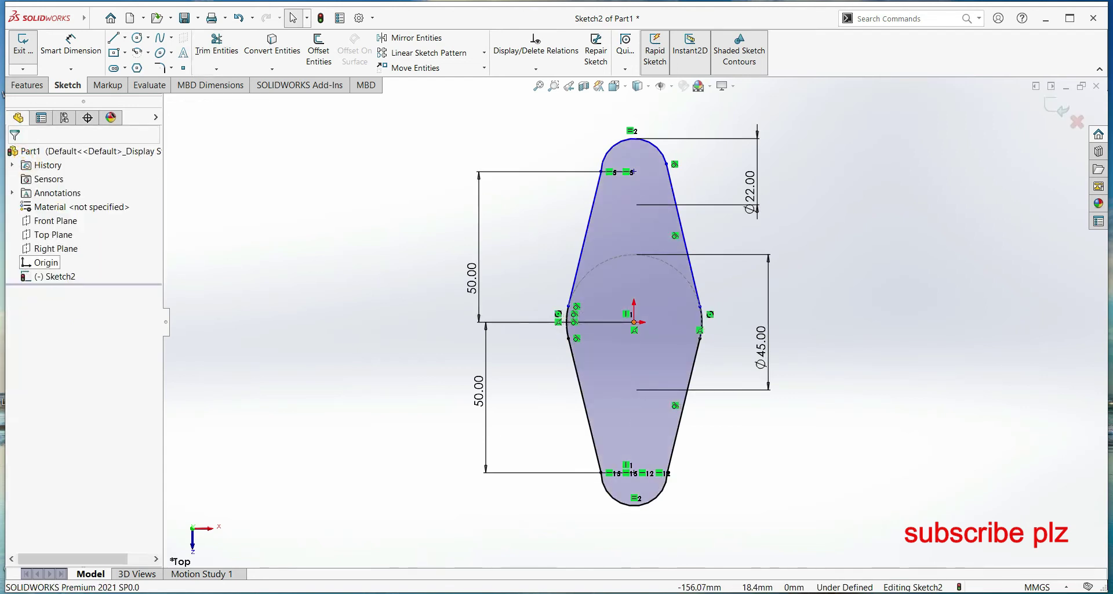
pyautogui.click(39, 82)
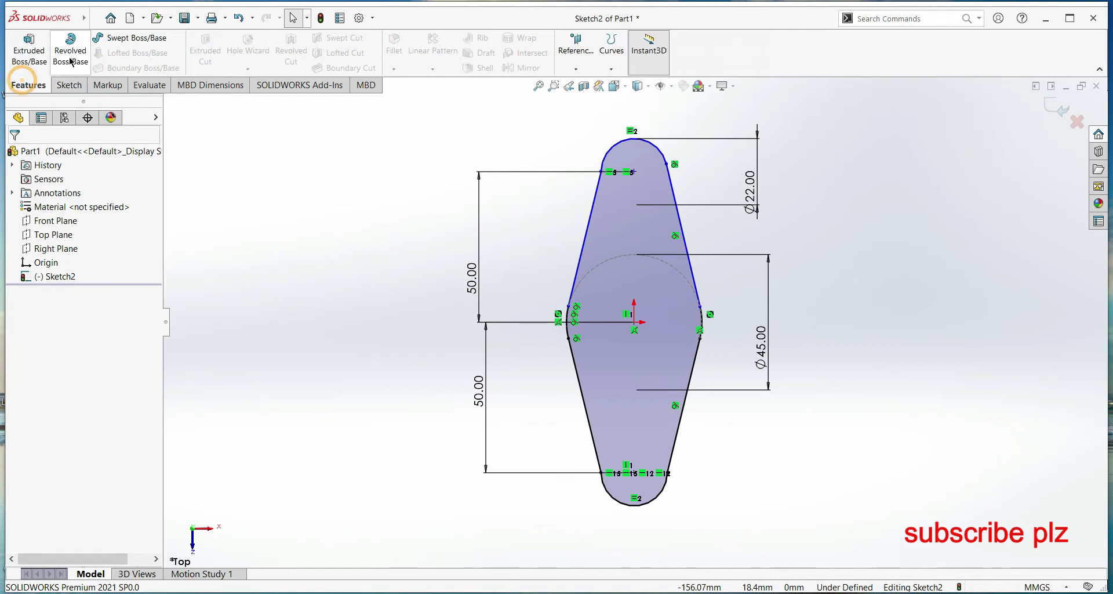
# Extrude the outline Blind 10 mm into a plate and select its top face
pyautogui.click(25, 64)
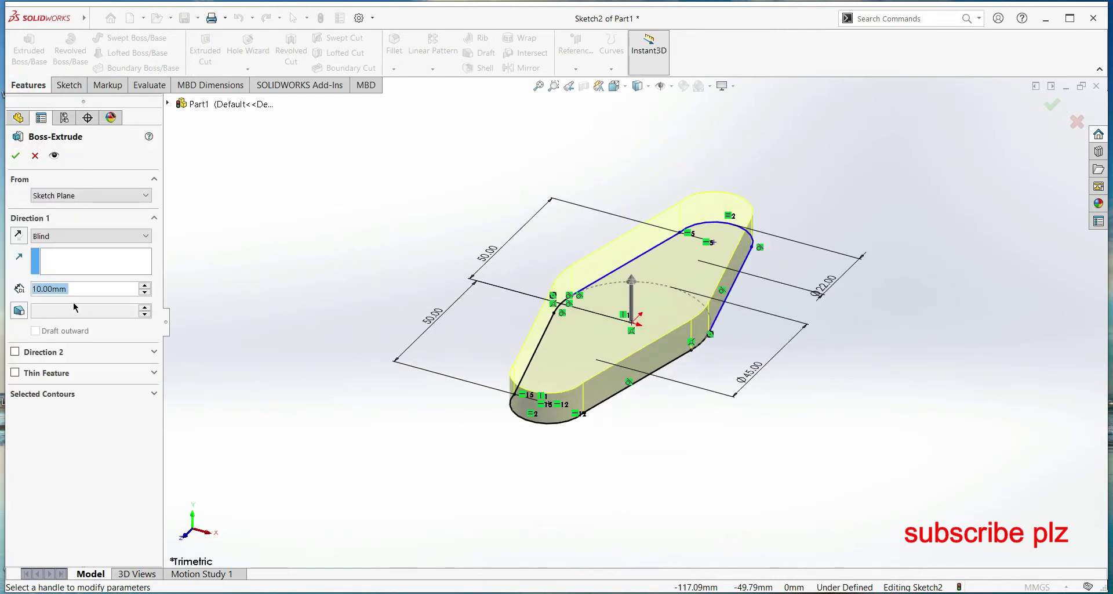
pyautogui.click(10, 162)
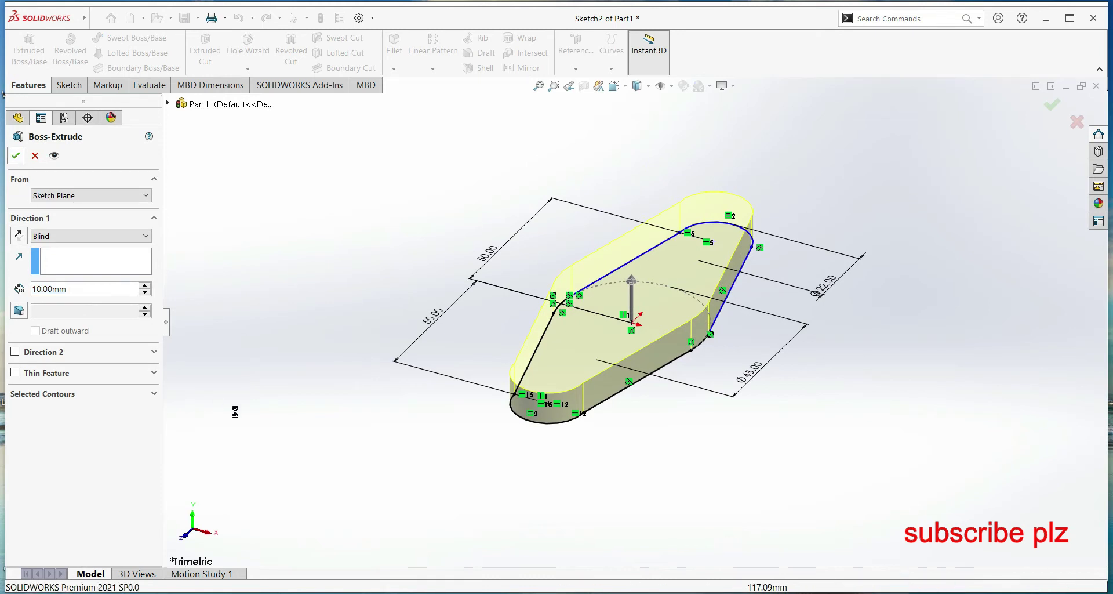
pyautogui.click(323, 480)
pyautogui.moveTo(362, 500)
pyautogui.mouseDown(button='middle')
pyautogui.moveTo(378, 521)
pyautogui.moveTo(446, 520)
pyautogui.mouseUp(button='middle')
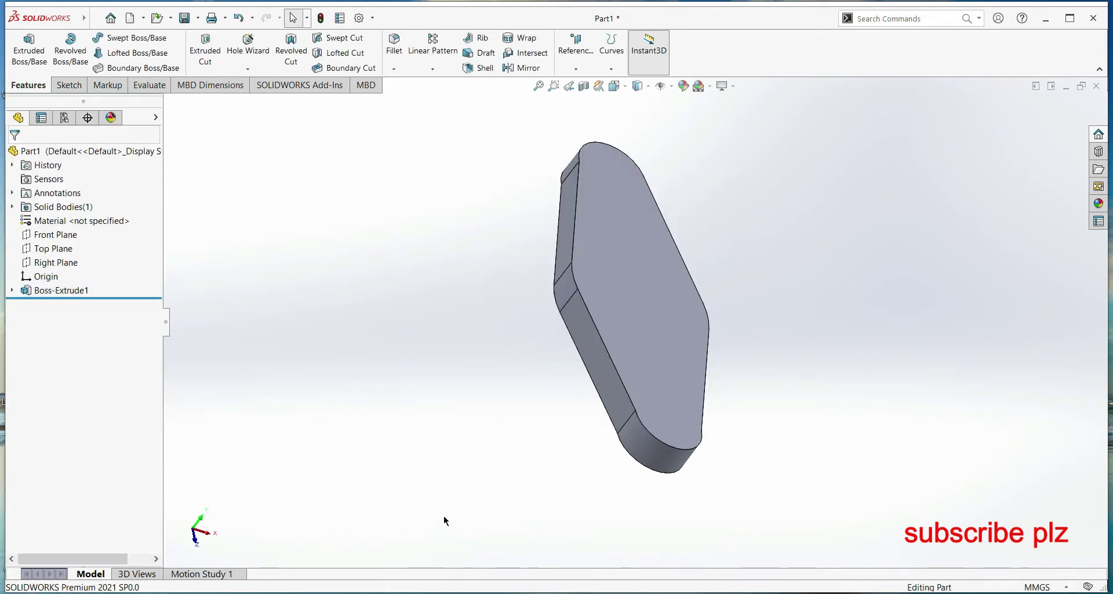
pyautogui.click(632, 348)
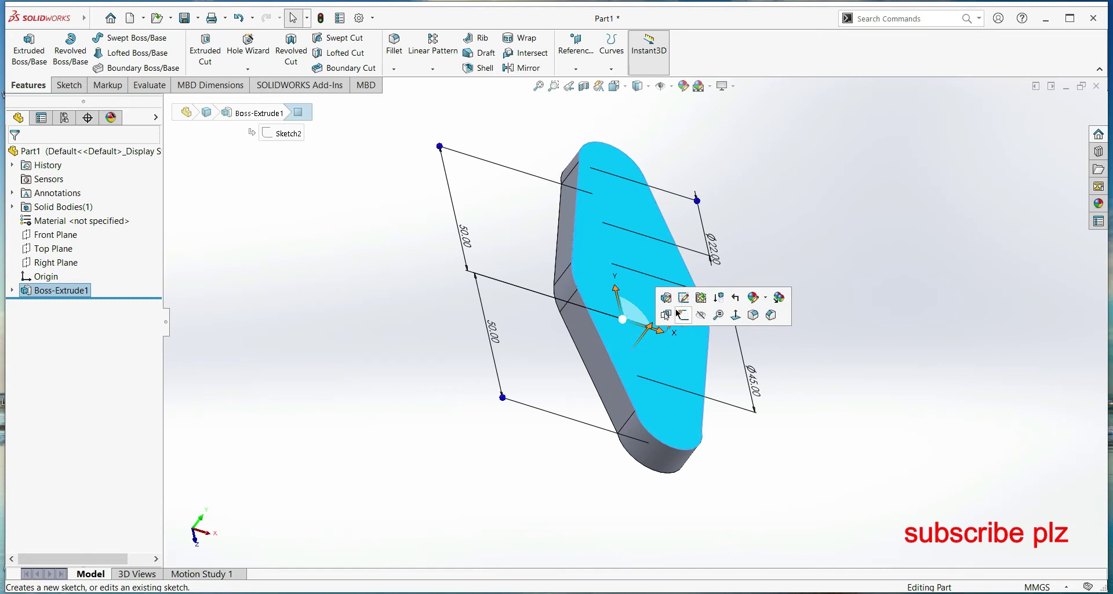
# Start a sketch on the top face and draw a circle centred on the origin
pyautogui.click(703, 321)
pyautogui.click(794, 408)
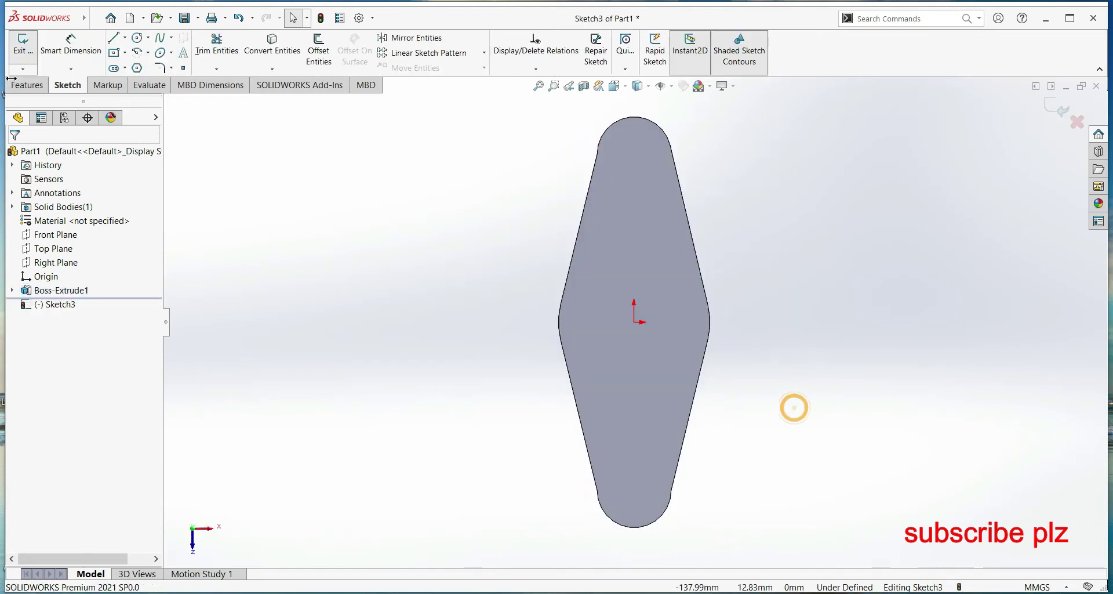
pyautogui.click(137, 38)
pyautogui.click(635, 322)
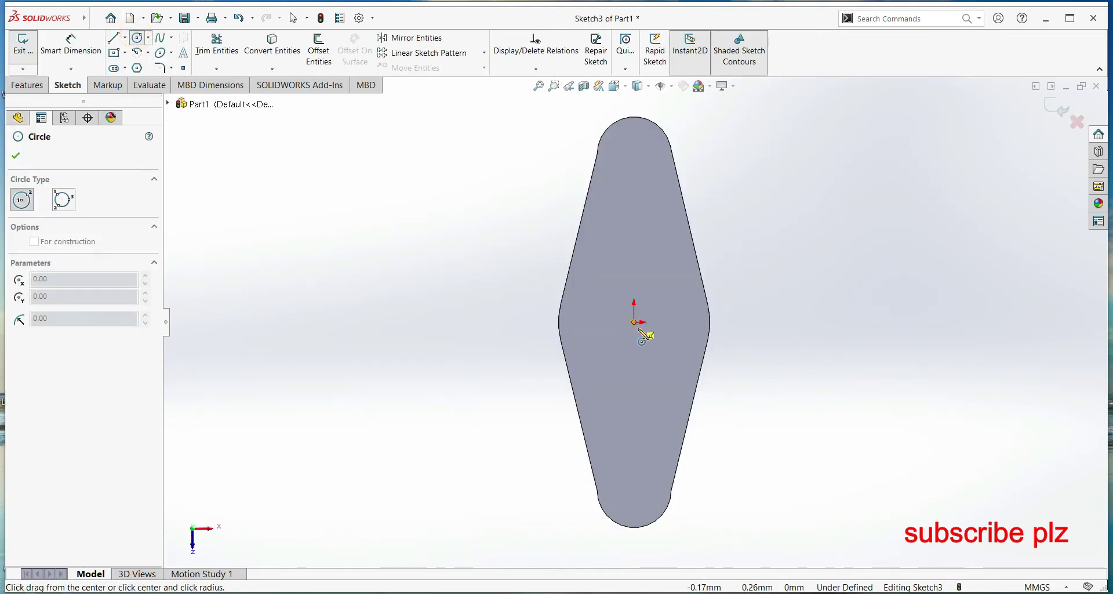
pyautogui.click(673, 347)
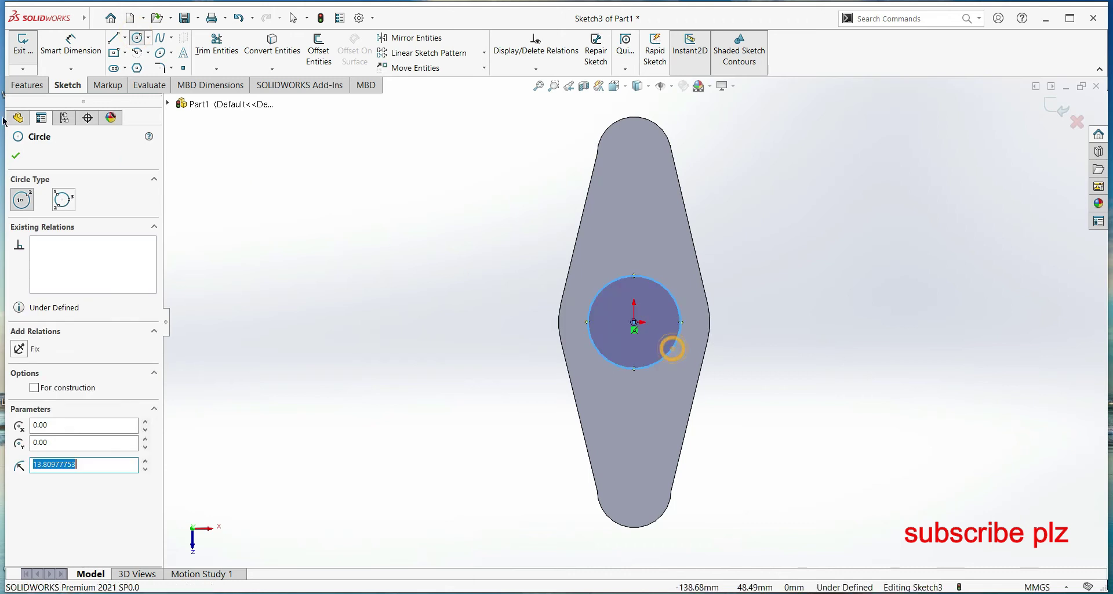
pyautogui.click(16, 156)
# Dimension the circle to a 30 mm diameter
pyautogui.click(71, 44)
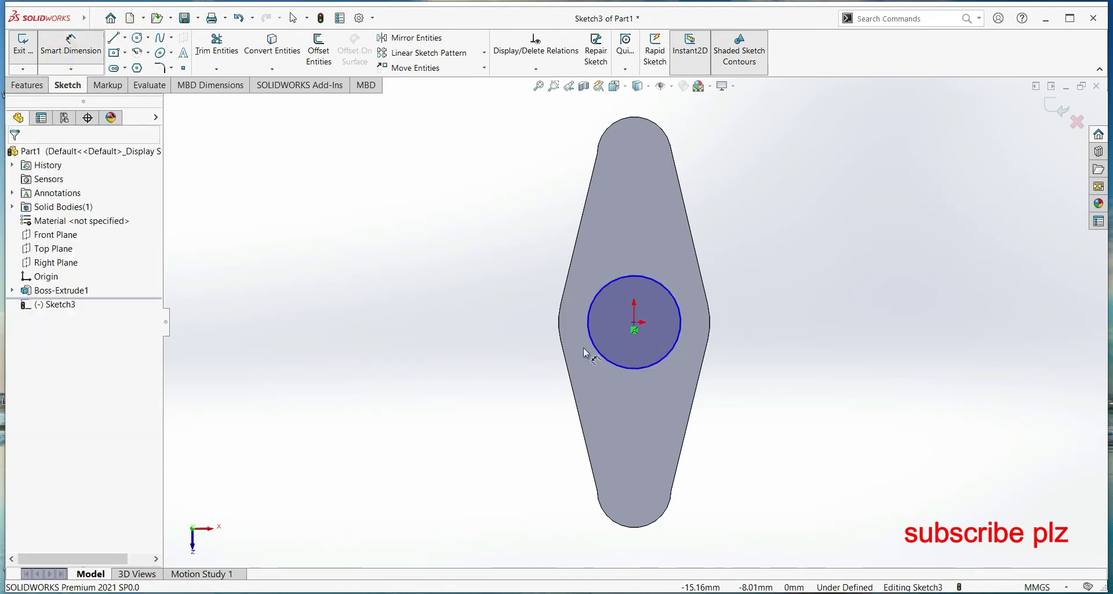
pyautogui.click(596, 345)
pyautogui.click(458, 347)
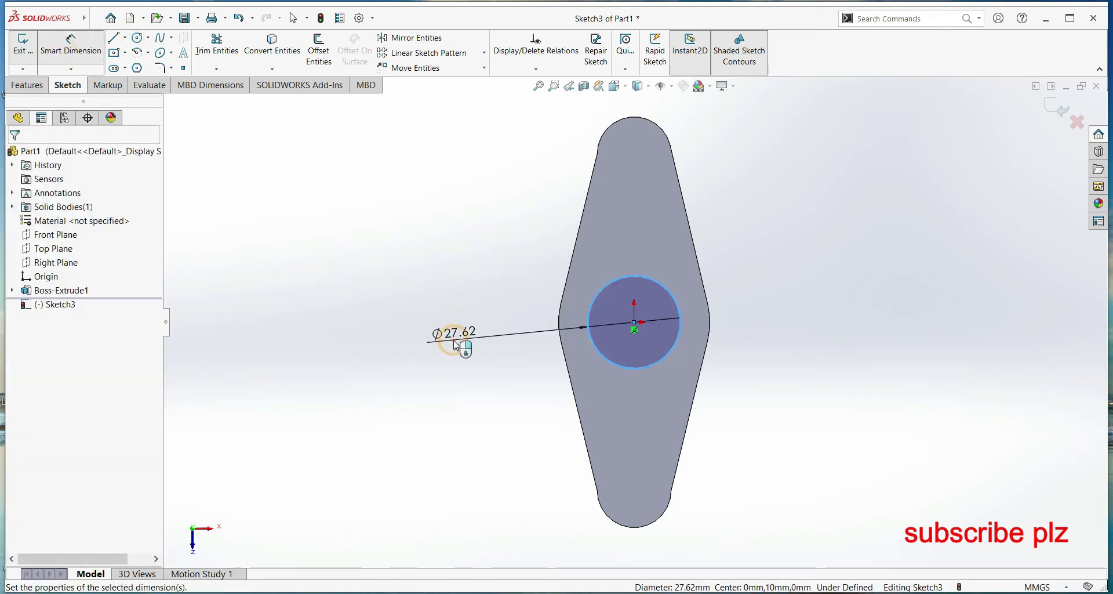
pyautogui.write('320')
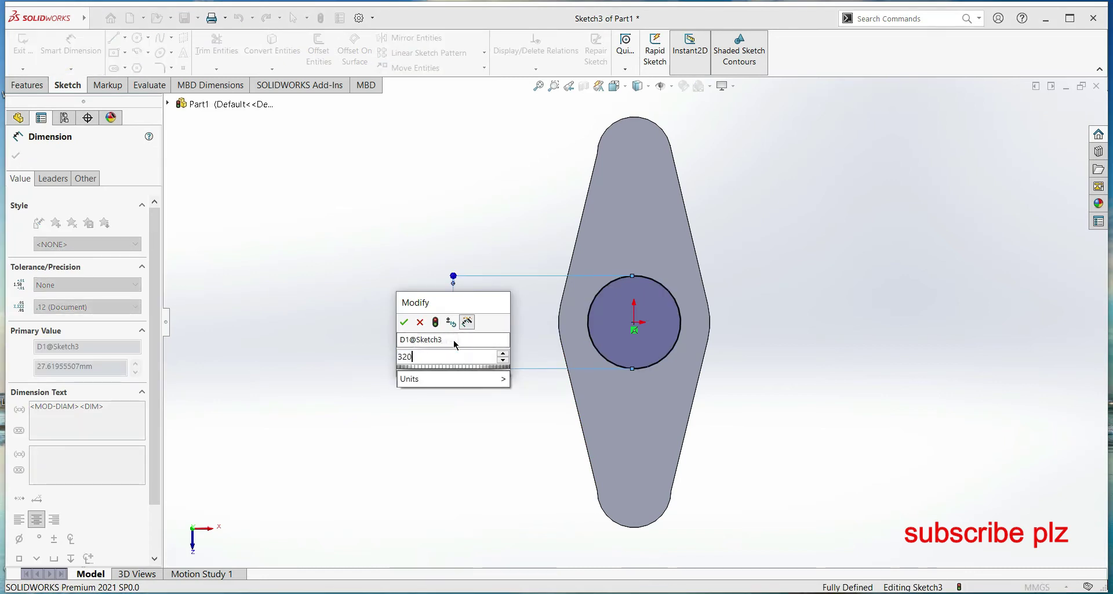
pyautogui.press('BackSpace')
pyautogui.press('BackSpace')
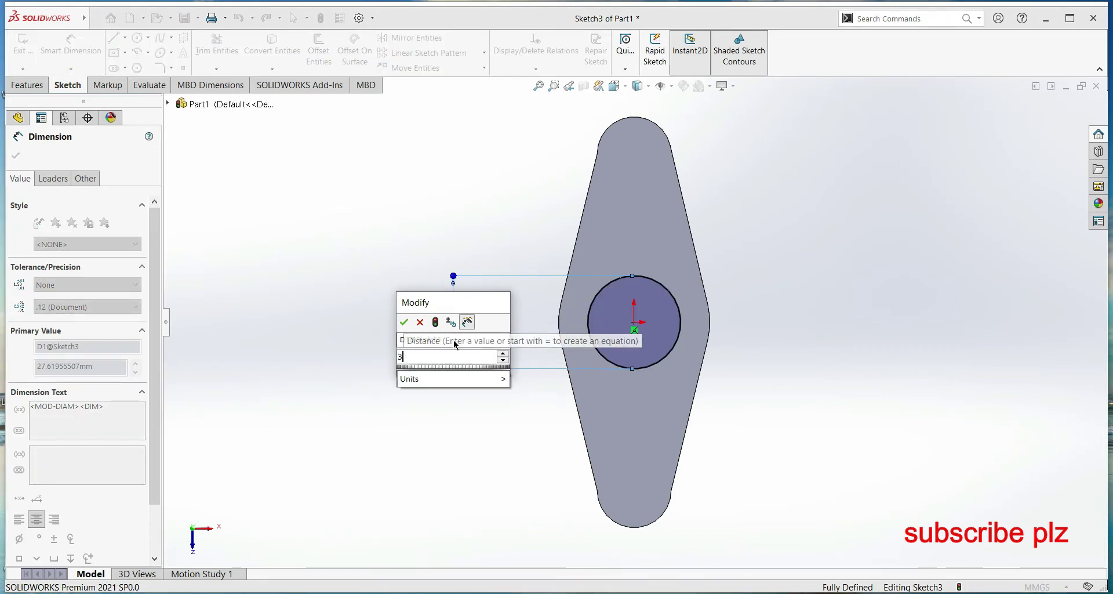
pyautogui.write('0')
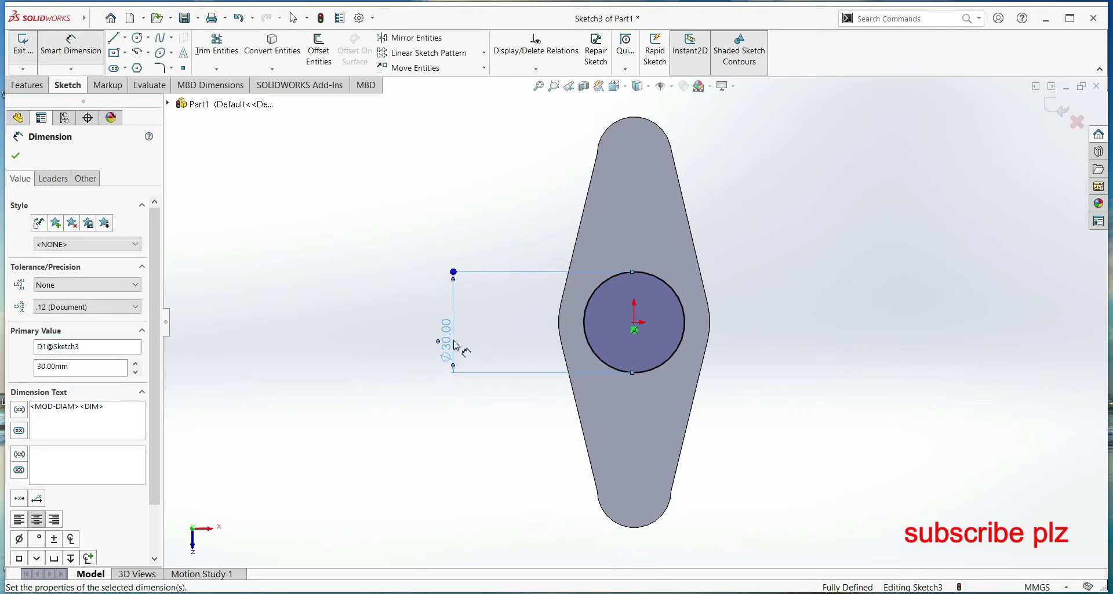
pyautogui.click(15, 156)
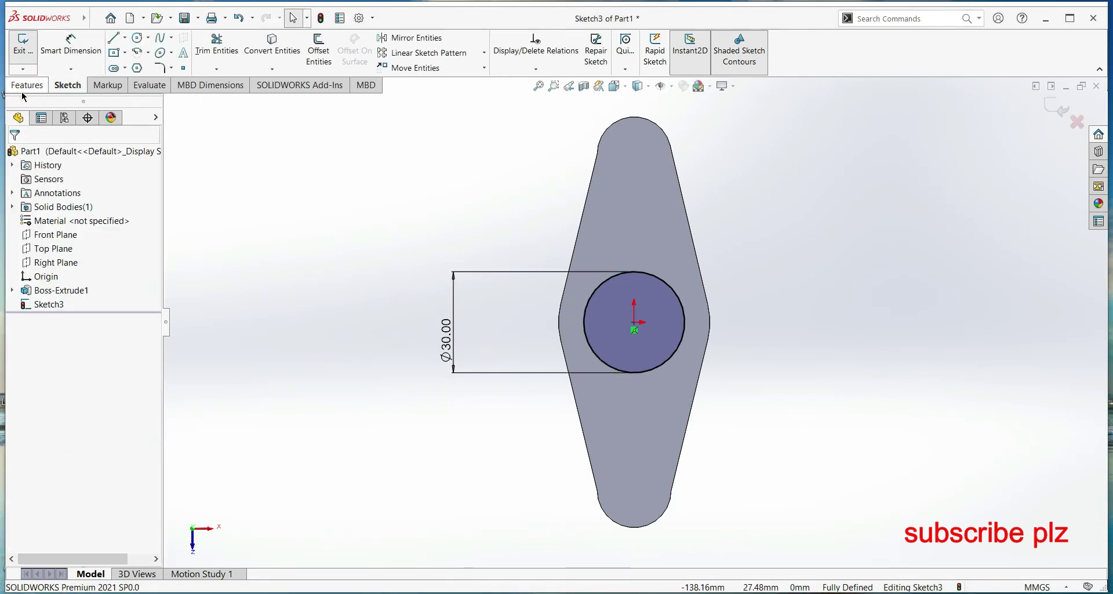
pyautogui.click(28, 85)
# Extrude the Ø30 circle 60 mm, merged with the flange, as Boss-Extrude2
pyautogui.click(26, 50)
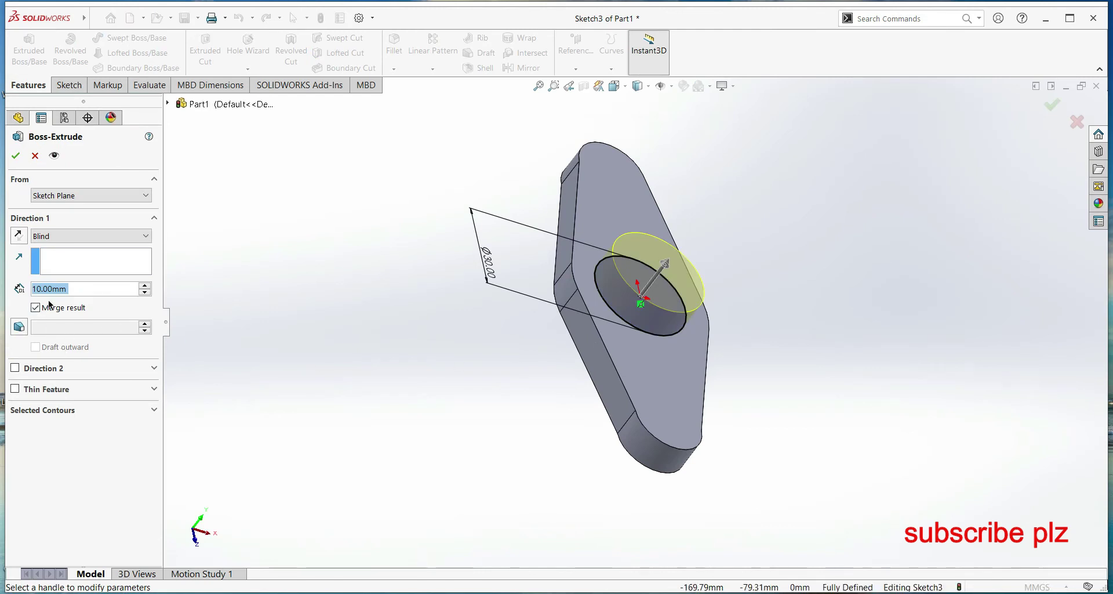
pyautogui.write('60')
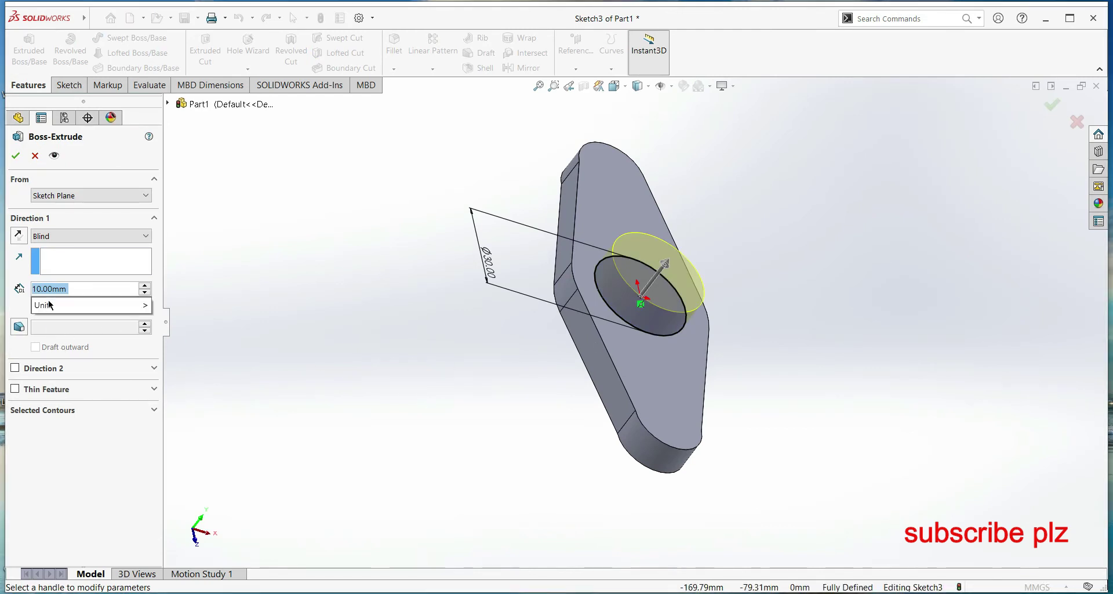
pyautogui.press('Return')
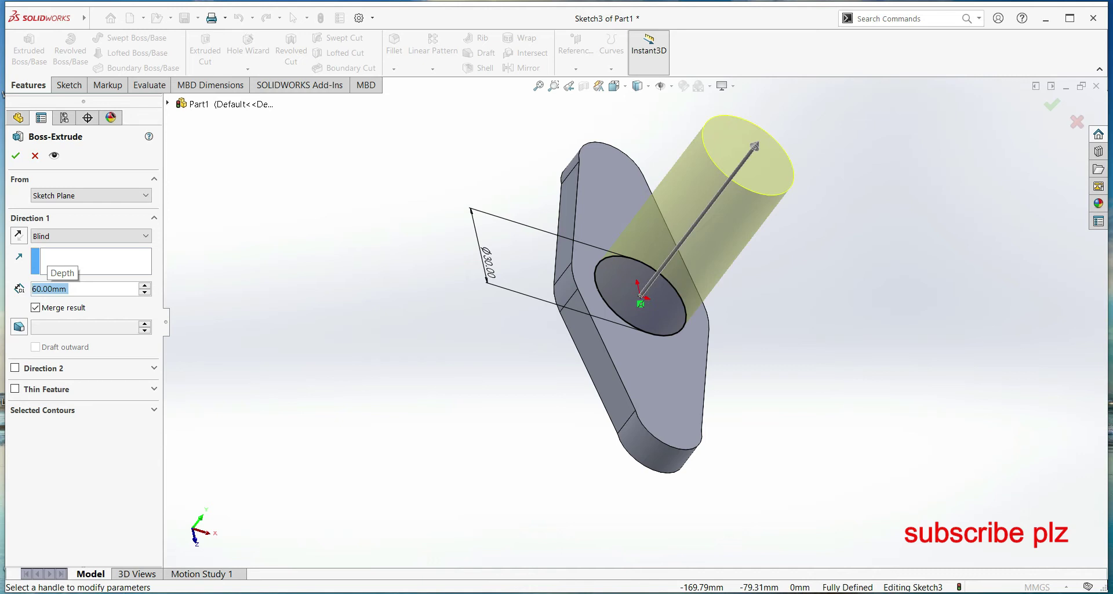
pyautogui.click(22, 153)
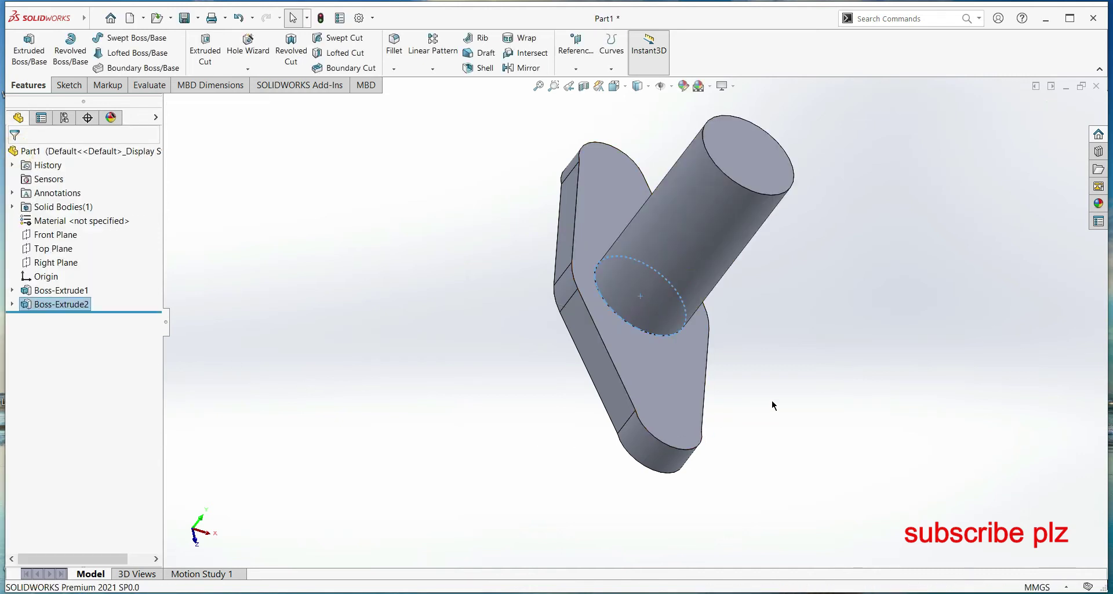
# Clear the selection and open a new sketch, Sketch4, on the Right Plane
pyautogui.moveTo(791, 413); pyautogui.dragTo(722, 481, button='middle')
pyautogui.click(722, 481)
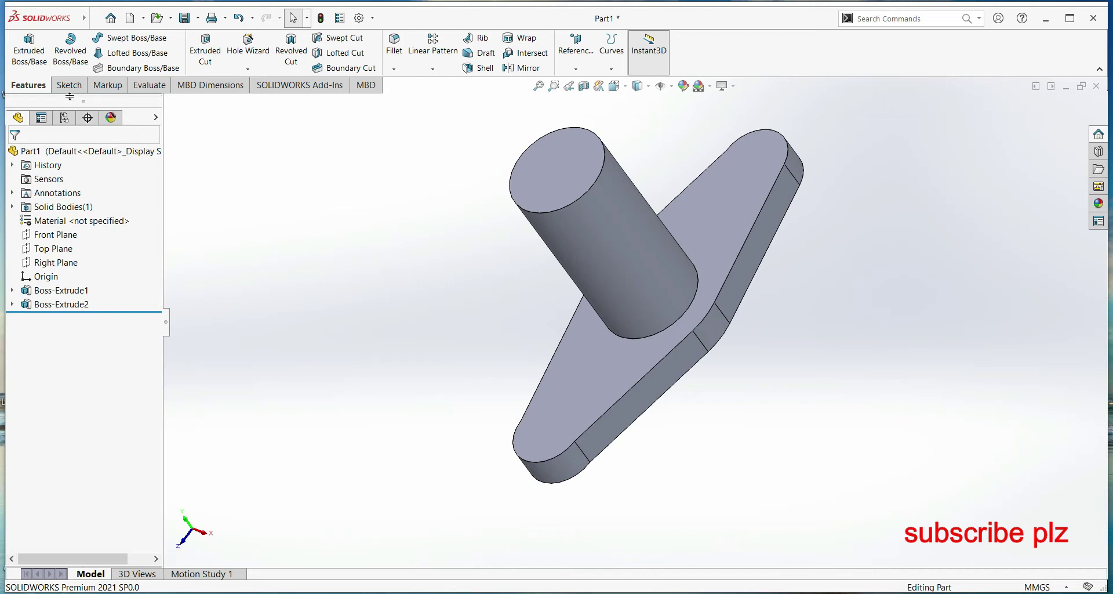
pyautogui.click(52, 263)
pyautogui.click(56, 251)
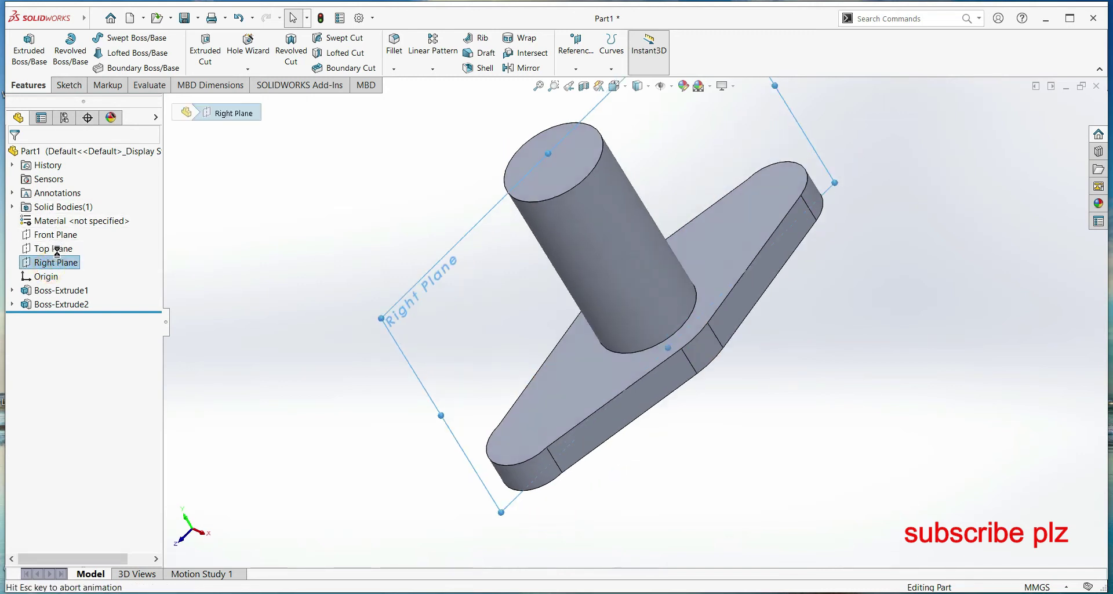
pyautogui.moveTo(338, 377)
pyautogui.mouseDown(button='middle')
pyautogui.moveTo(320, 404)
pyautogui.moveTo(328, 396)
pyautogui.mouseUp(button='middle')
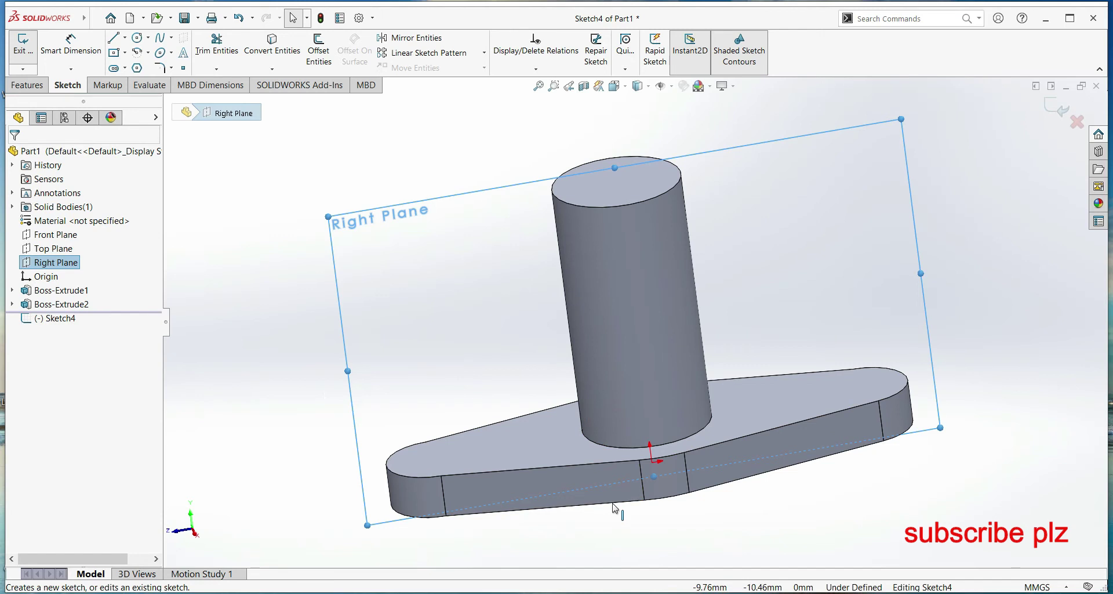
# In Right view, draw a vertical centerline from the cylinder's top midpoint to the origin
pyautogui.press('space')
pyautogui.click(493, 409)
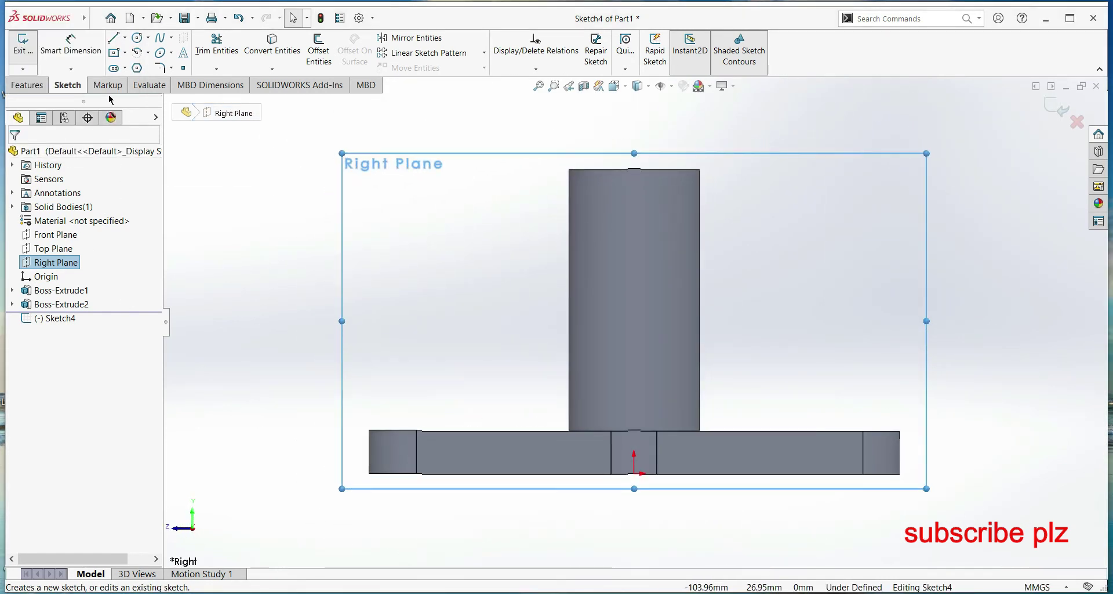
pyautogui.click(126, 38)
pyautogui.click(138, 64)
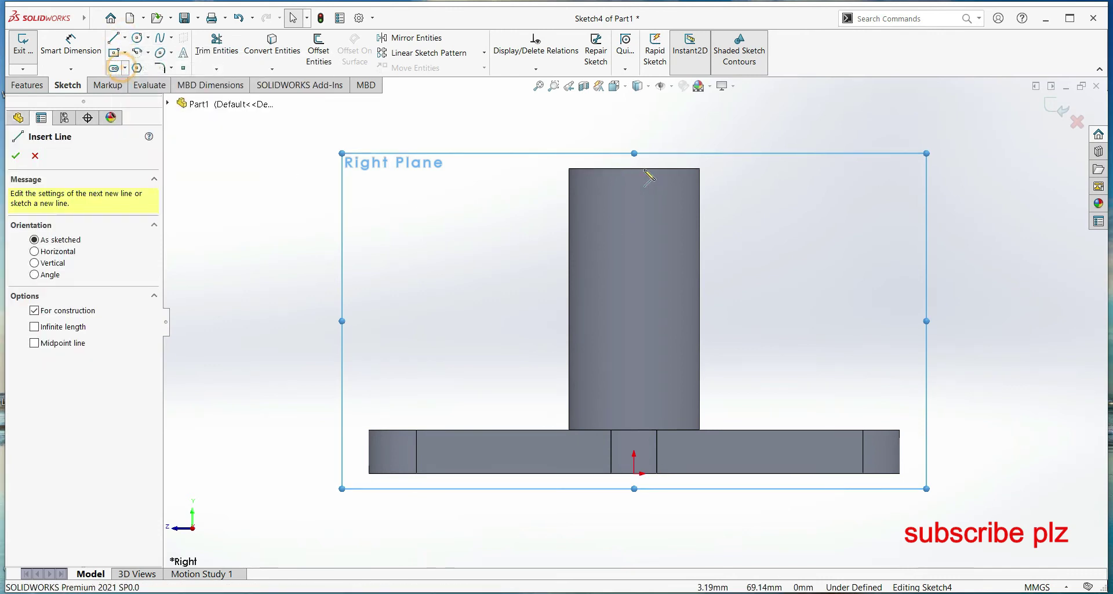
pyautogui.click(633, 169)
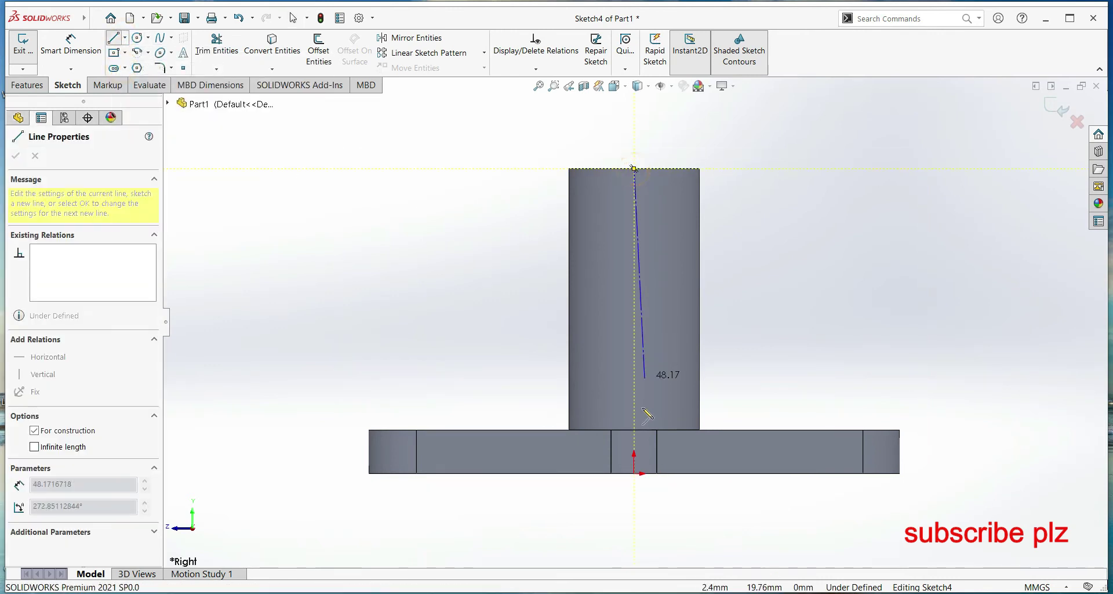
pyautogui.click(634, 474)
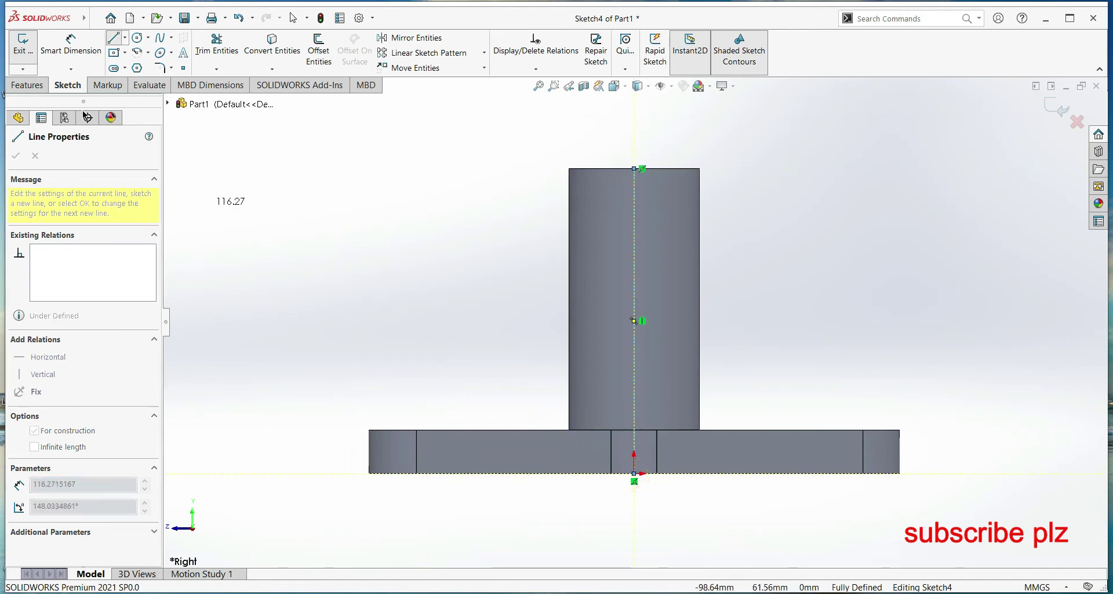
# Sketch a circle centred on the centerline near the cylinder's top
pyautogui.click(138, 38)
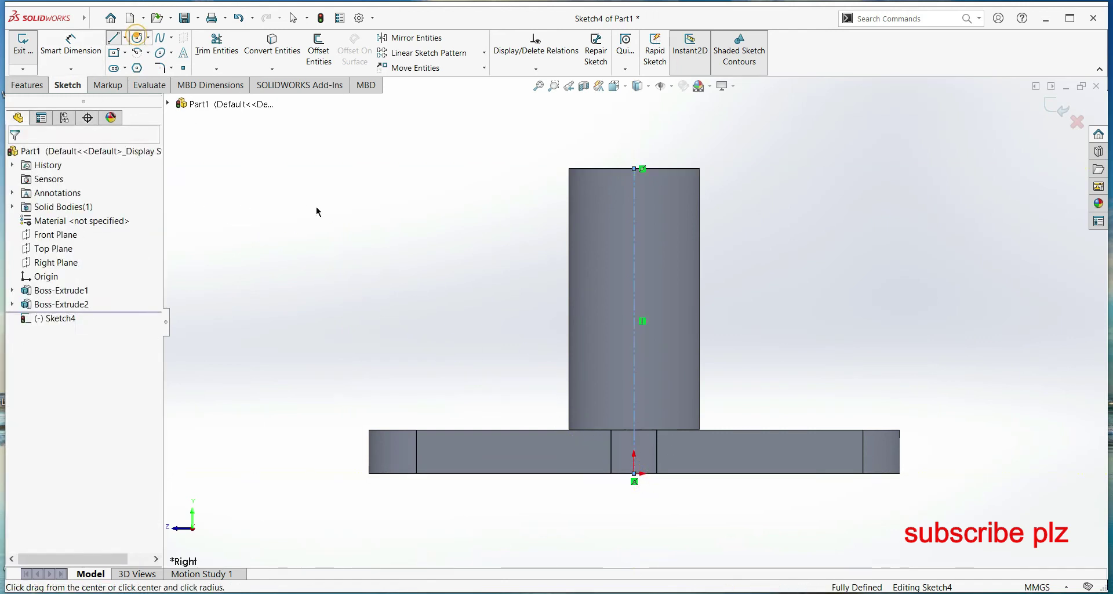
pyautogui.click(634, 232)
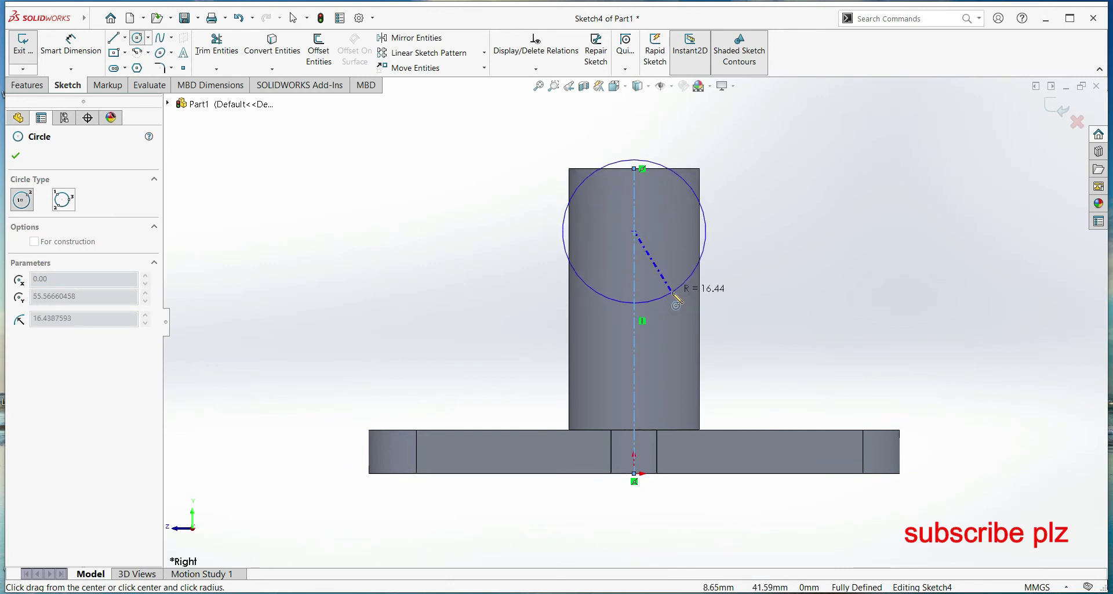
pyautogui.press('Escape')
pyautogui.click(137, 37)
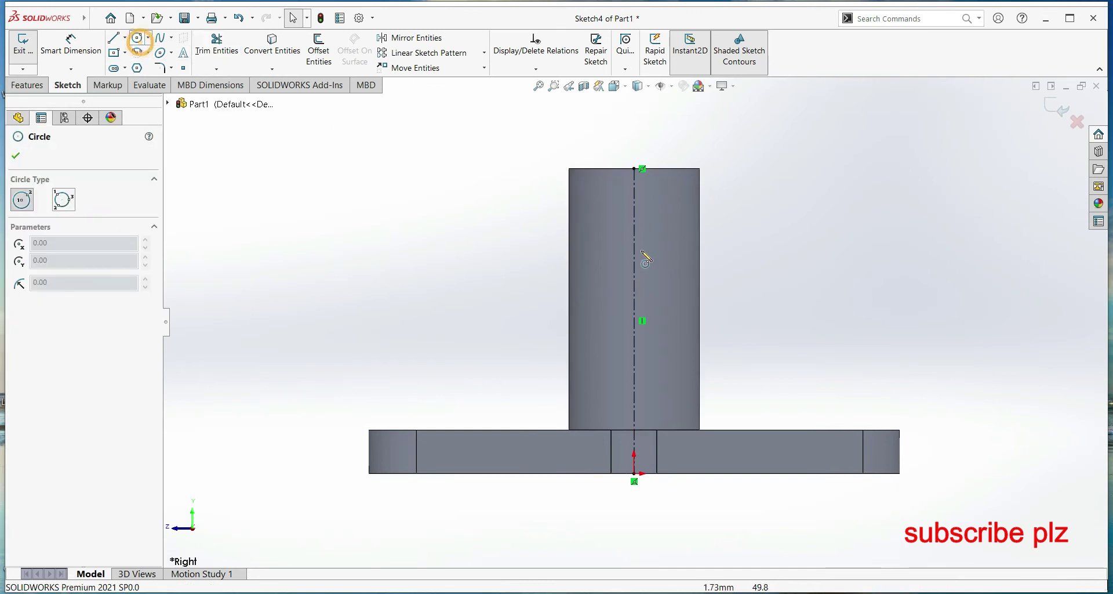
pyautogui.click(634, 235)
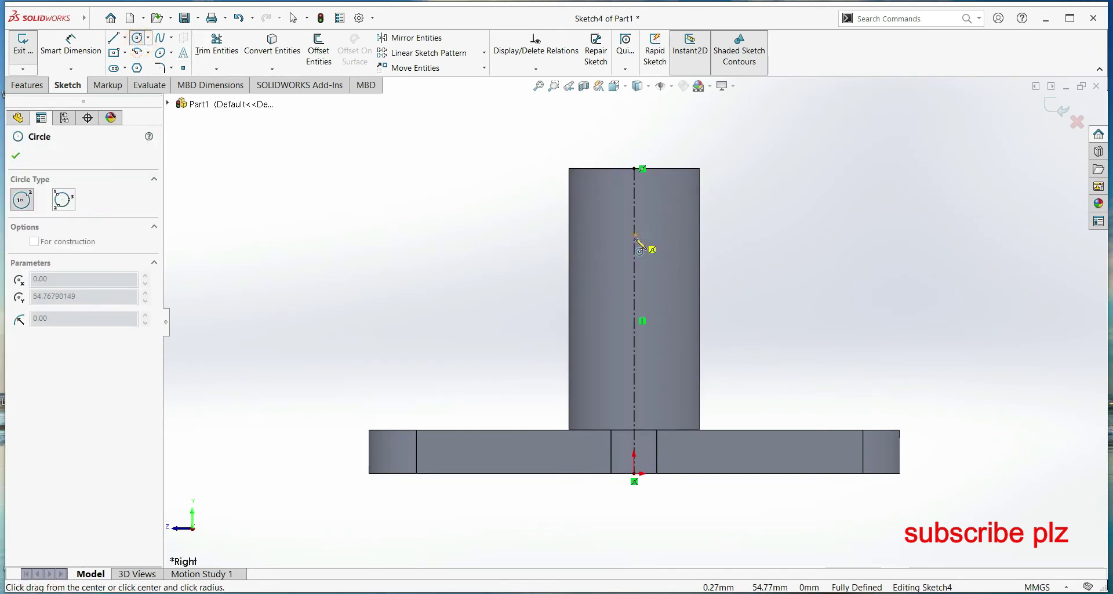
pyautogui.click(666, 306)
# Dimension the circle's diameter to 30 mm
pyautogui.click(17, 157)
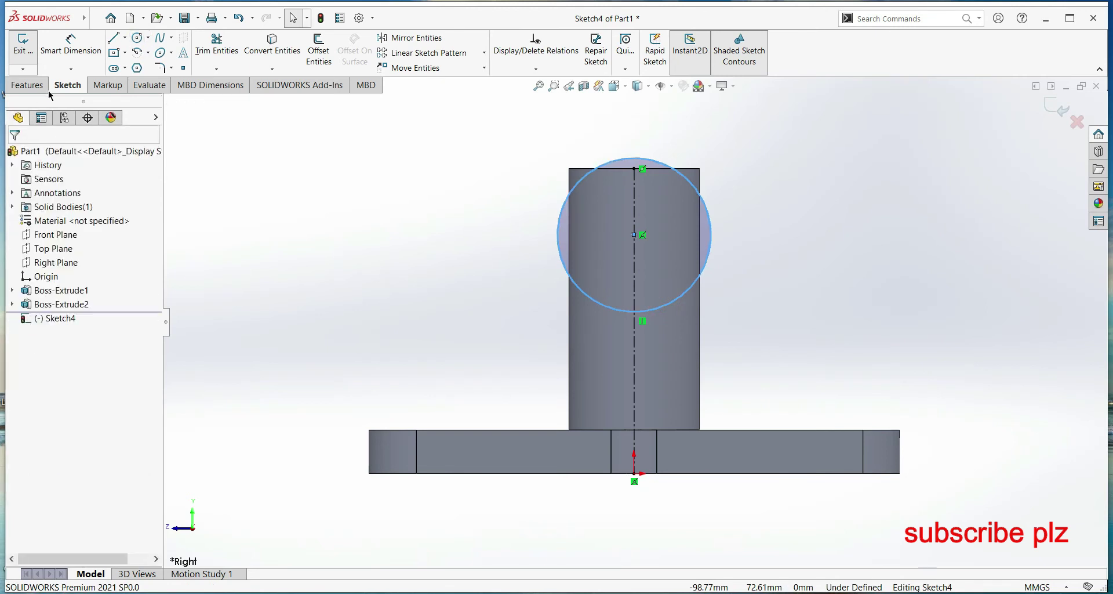
pyautogui.click(71, 44)
pyautogui.click(560, 275)
pyautogui.click(452, 265)
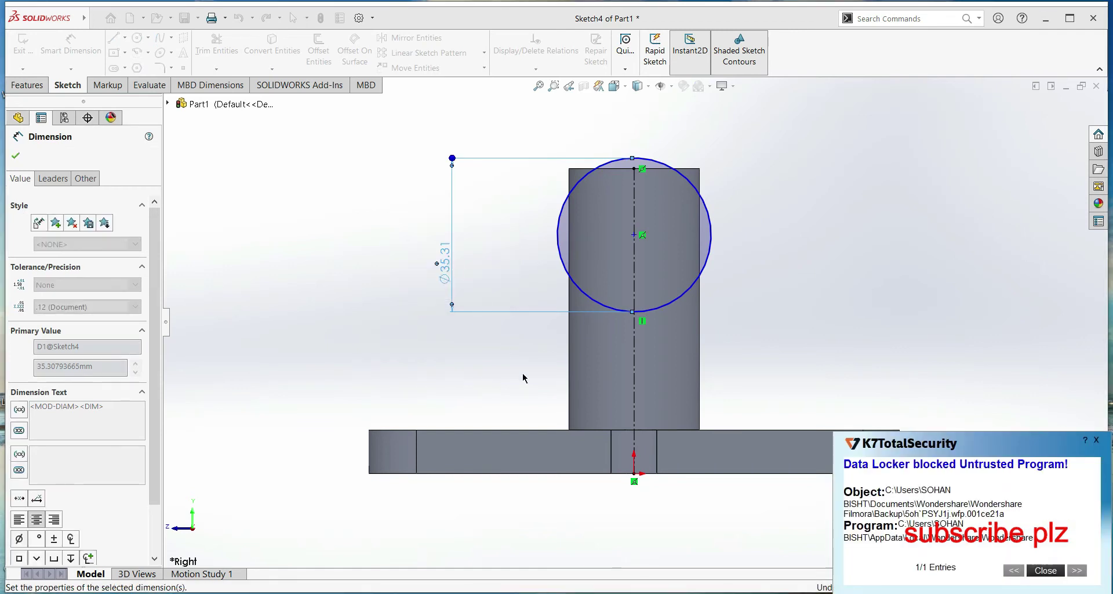
pyautogui.press('Return')
pyautogui.click(1068, 571)
pyautogui.moveTo(522, 373)
pyautogui.mouseDown(button='middle')
pyautogui.moveTo(398, 342)
pyautogui.moveTo(426, 367)
pyautogui.mouseUp(button='middle')
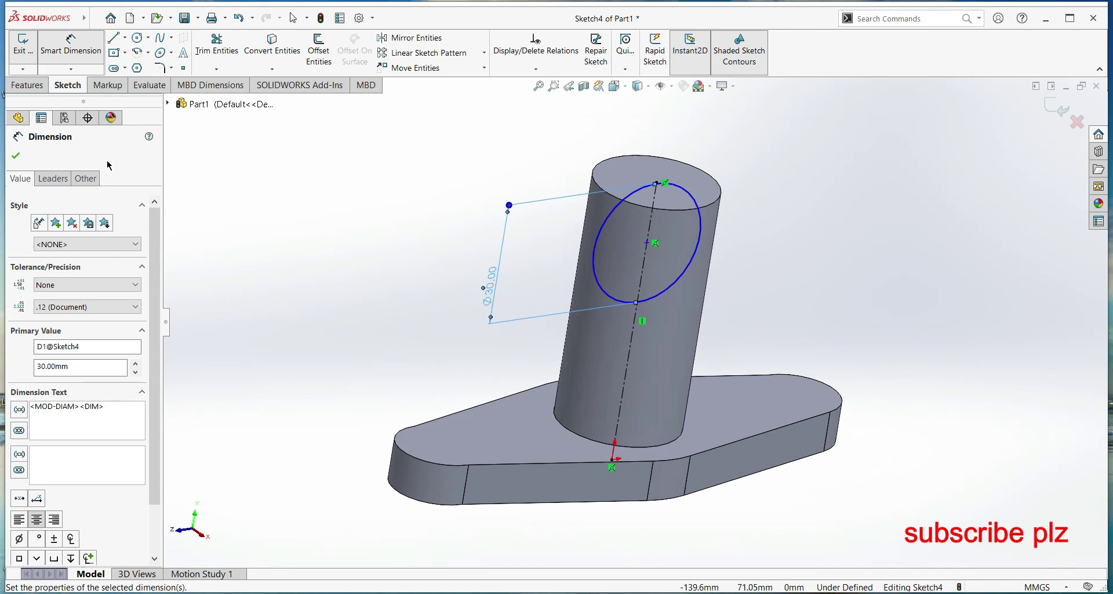
pyautogui.moveTo(266, 231)
pyautogui.mouseDown(button='middle')
pyautogui.moveTo(249, 219)
pyautogui.moveTo(244, 177)
pyautogui.mouseUp(button='middle')
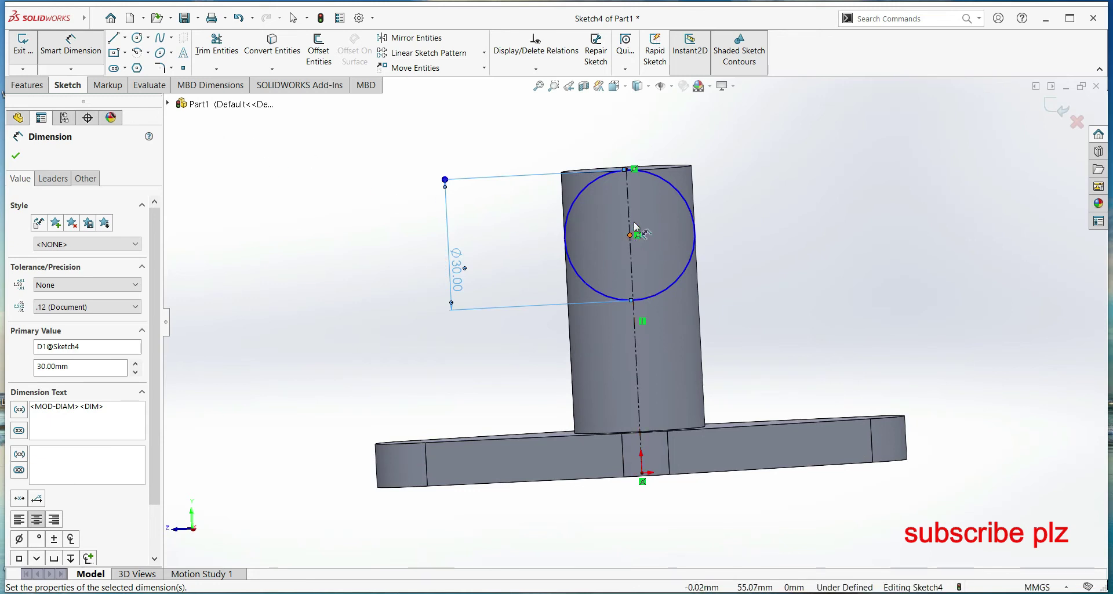
# Add a dimension from the cylinder's top midpoint to the circle centre
pyautogui.click(626, 169)
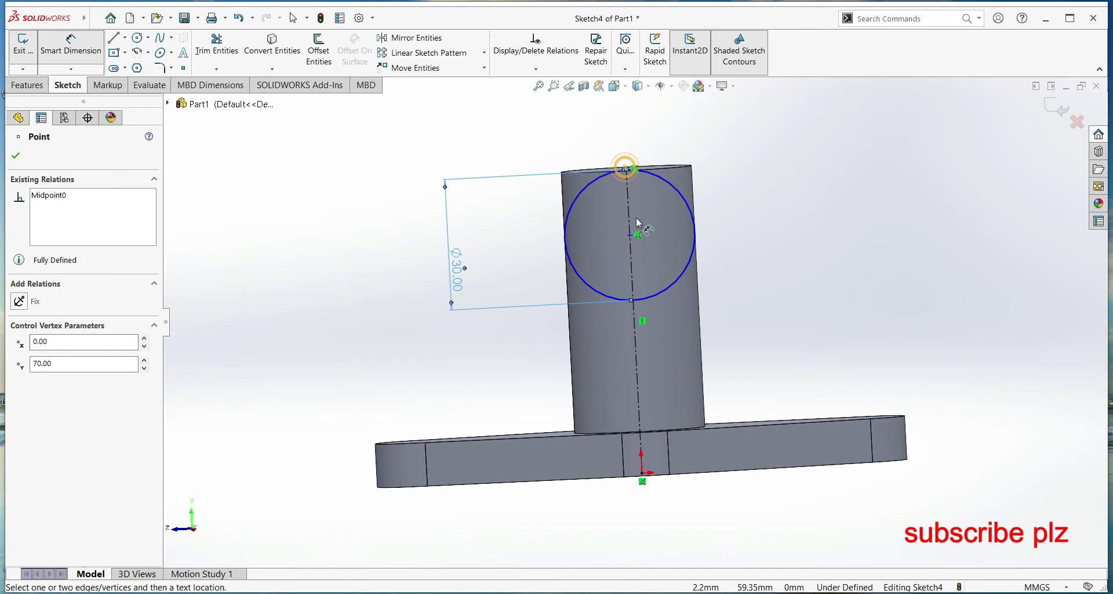
pyautogui.click(630, 235)
pyautogui.click(376, 230)
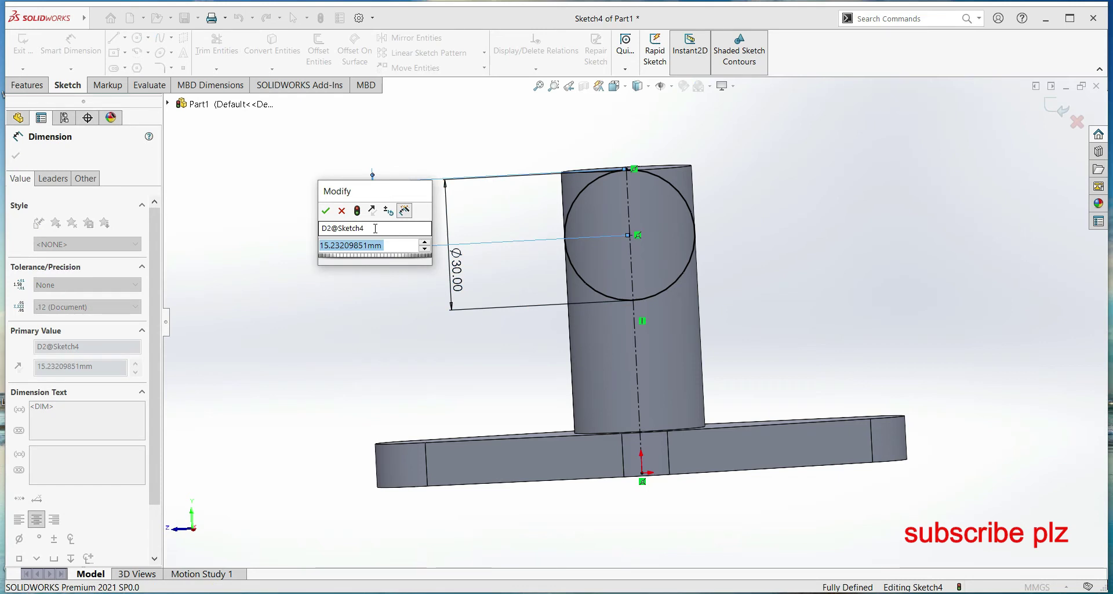
pyautogui.write('15')
pyautogui.press('Return')
pyautogui.press('Escape')
pyautogui.moveTo(440, 272)
pyautogui.mouseDown(button='middle')
pyautogui.moveTo(465, 297)
pyautogui.moveTo(519, 284)
pyautogui.mouseUp(button='middle')
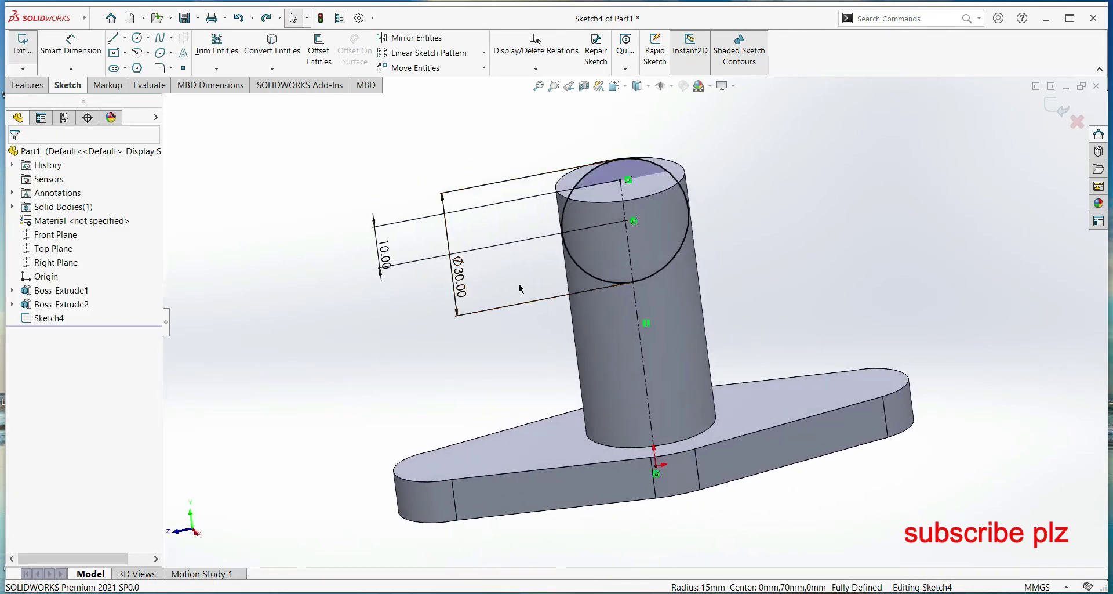
# Correct the top-to-centre distance from 10 to 15 mm, fully defining the sketch
pyautogui.click(455, 279)
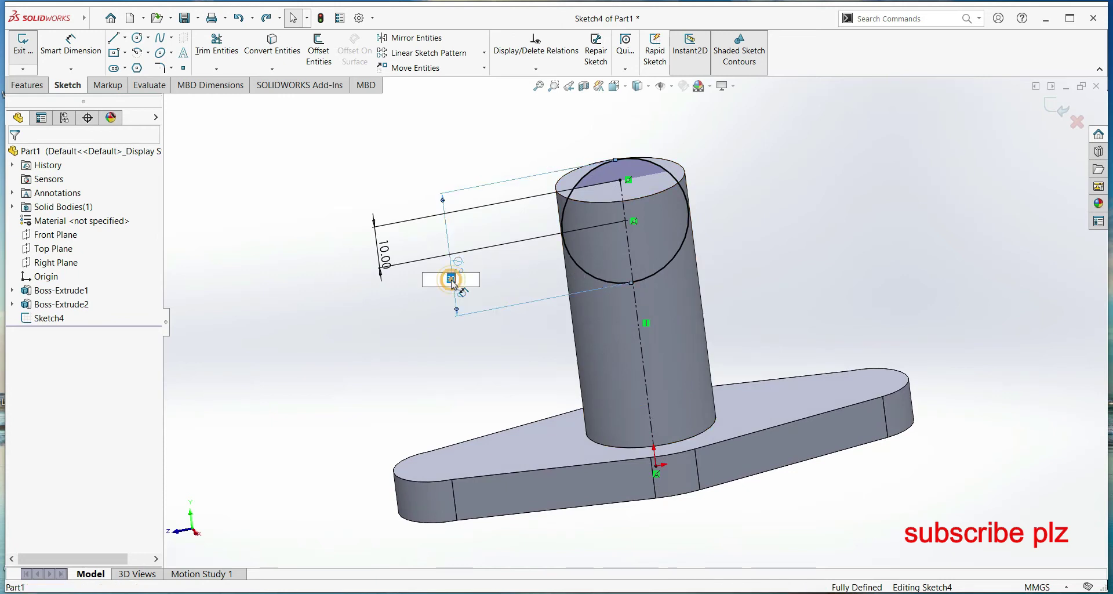
pyautogui.click(393, 261)
pyautogui.write('1')
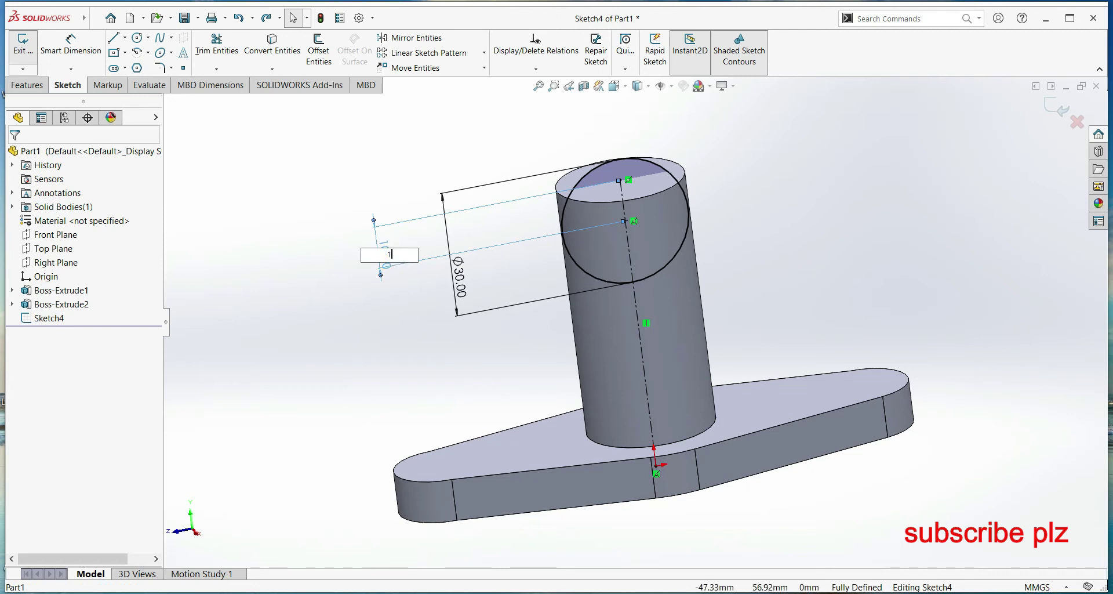
pyautogui.write('5')
pyautogui.press('Return')
pyautogui.moveTo(607, 360); pyautogui.dragTo(608, 315, button='middle')
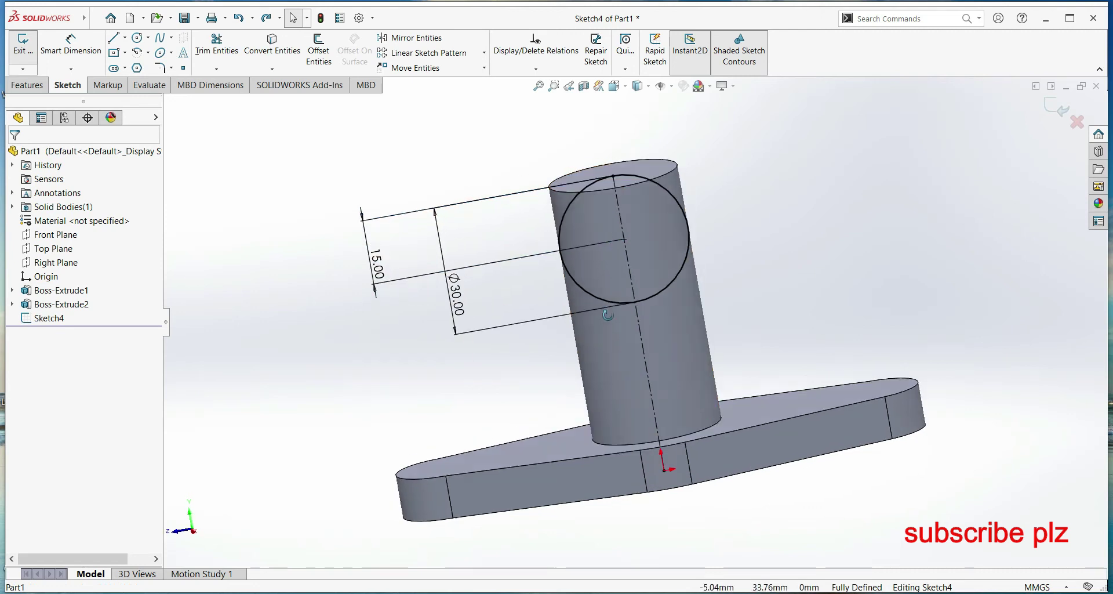
pyautogui.hotkey('ctrl', '8')
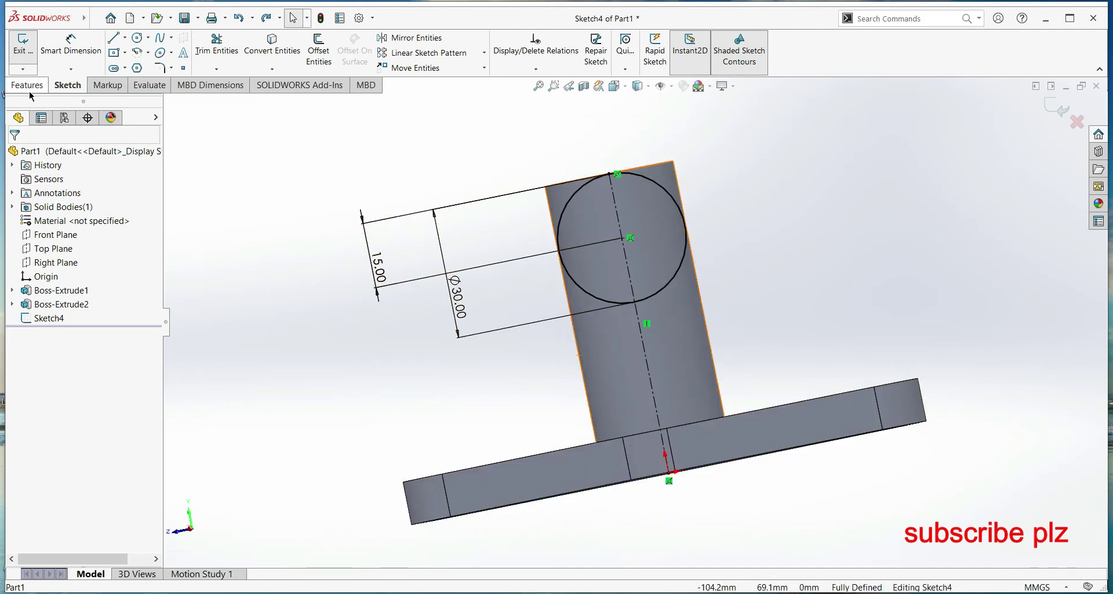
pyautogui.click(27, 85)
# Extrude the circle with Direction 2 set Up To Surface at the vertical cylinder's face
pyautogui.click(29, 49)
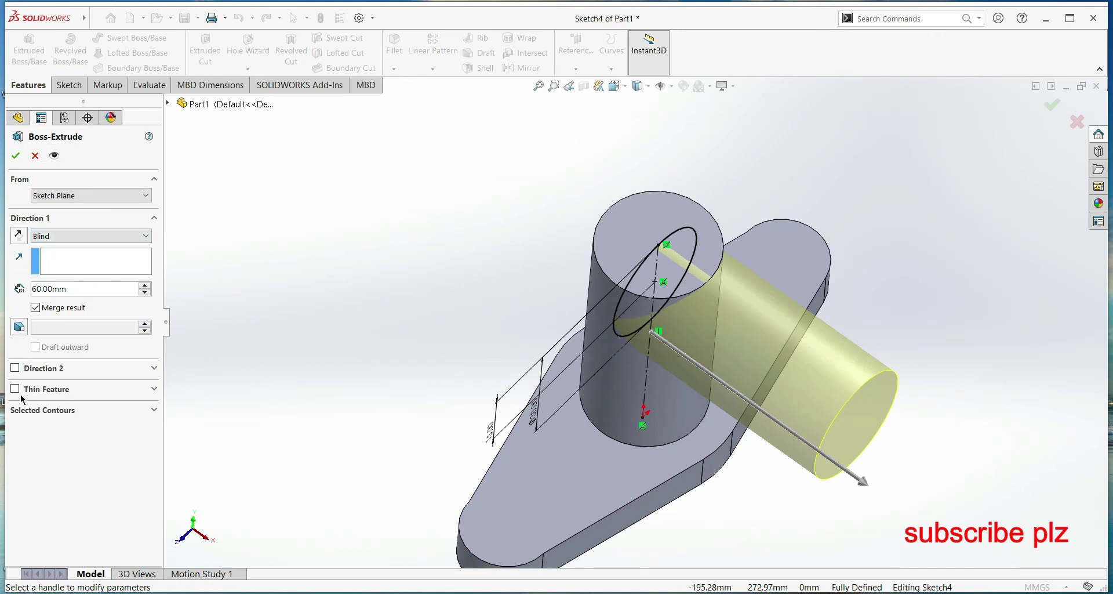
pyautogui.click(15, 368)
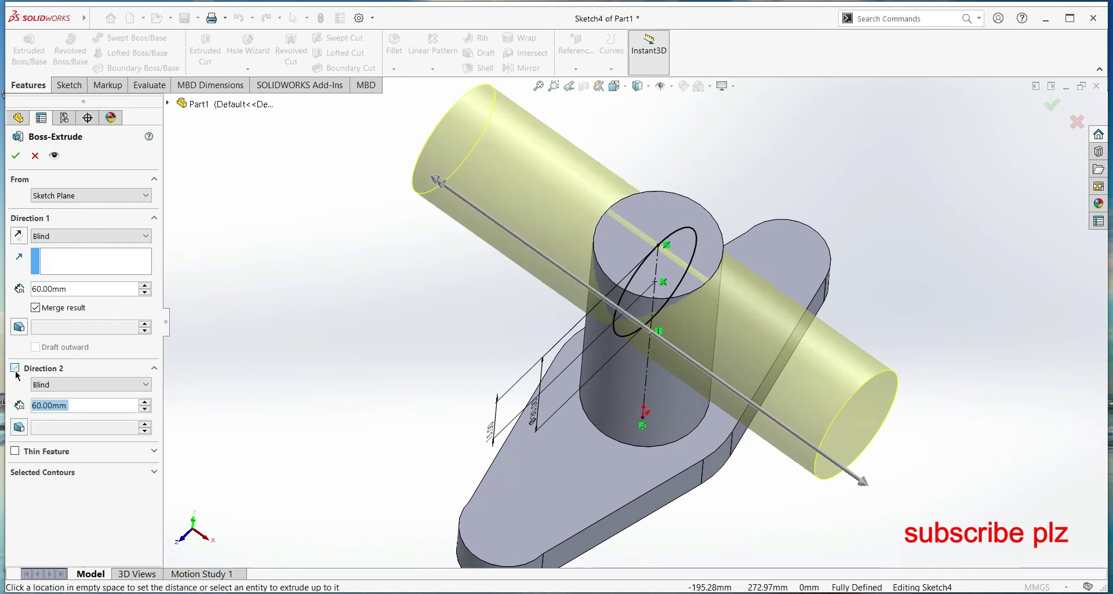
pyautogui.write('15')
pyautogui.press('Return')
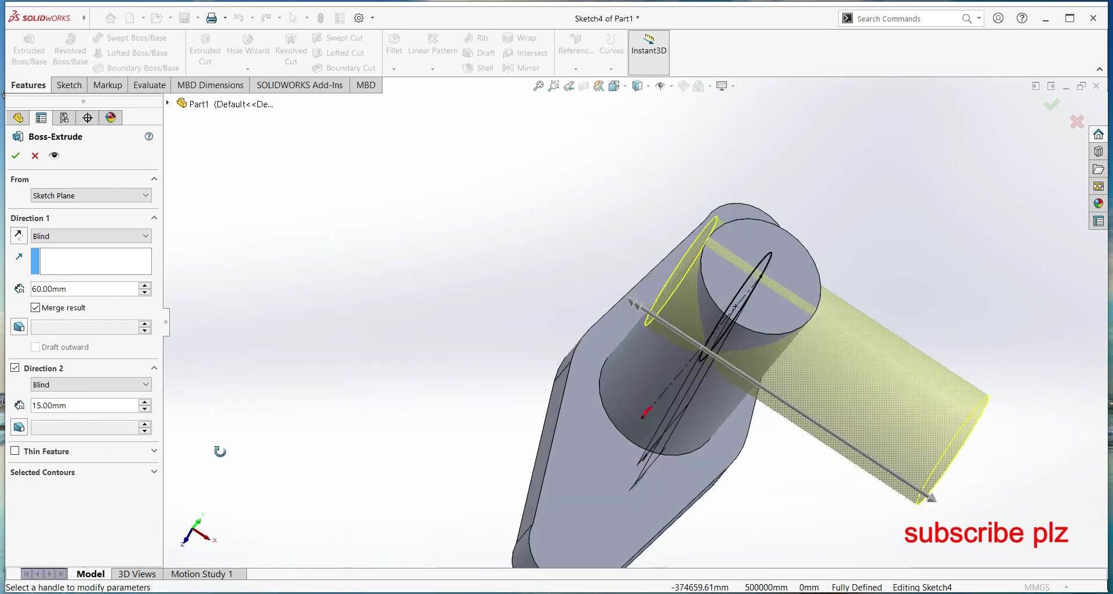
pyautogui.hotkey('alt', 'Right')
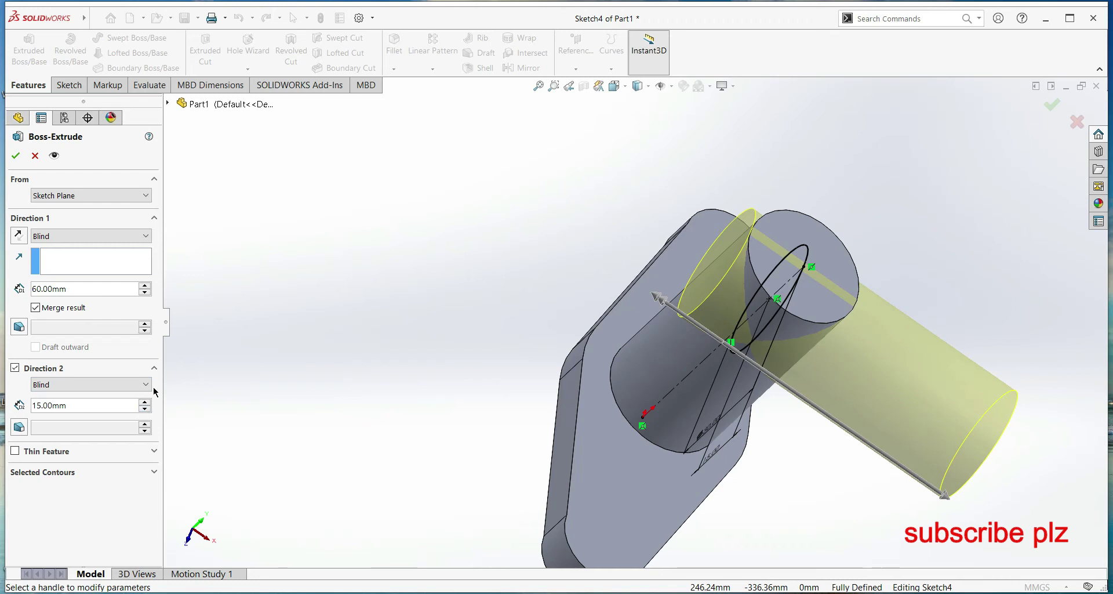
pyautogui.click(145, 384)
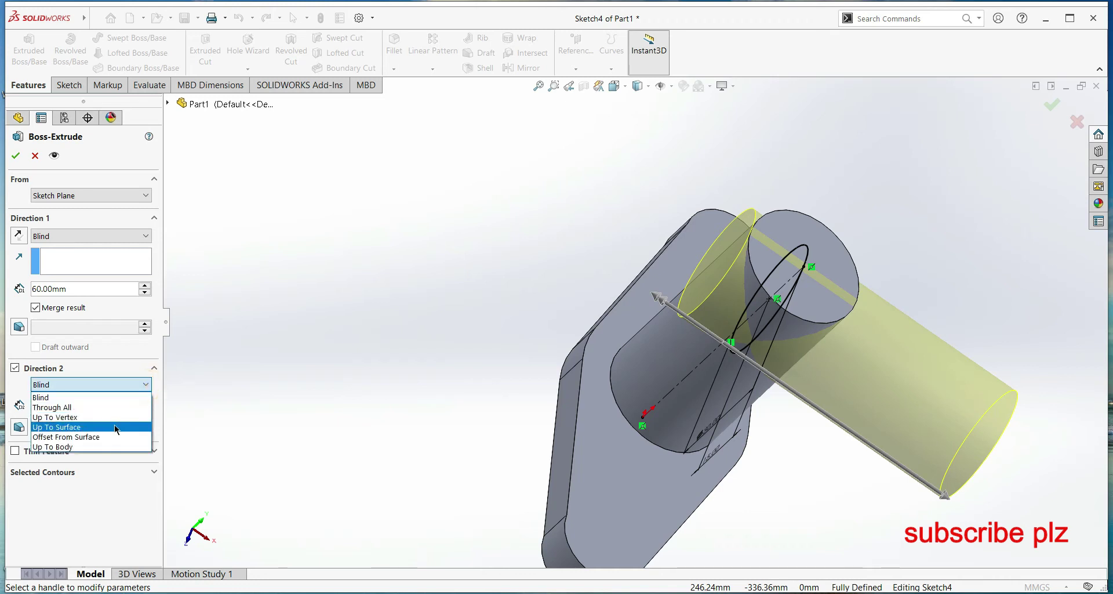
pyautogui.click(116, 430)
pyautogui.click(722, 293)
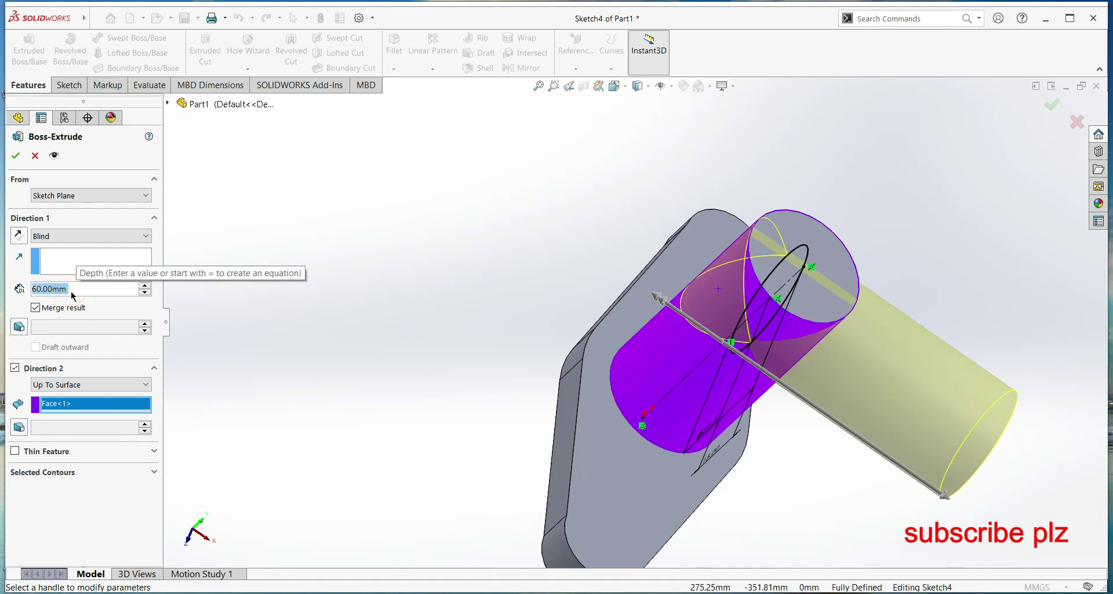
# Set the Direction 1 depth to 25 mm and accept Boss-Extrude4
pyautogui.write('10')
pyautogui.press('Return')
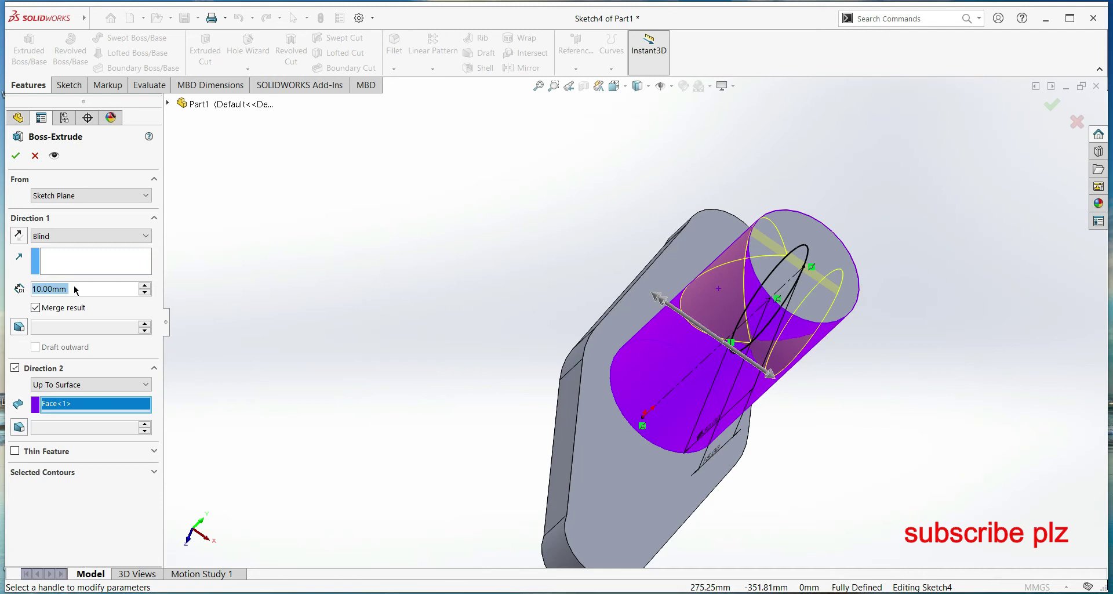
pyautogui.write('20')
pyautogui.press('Return')
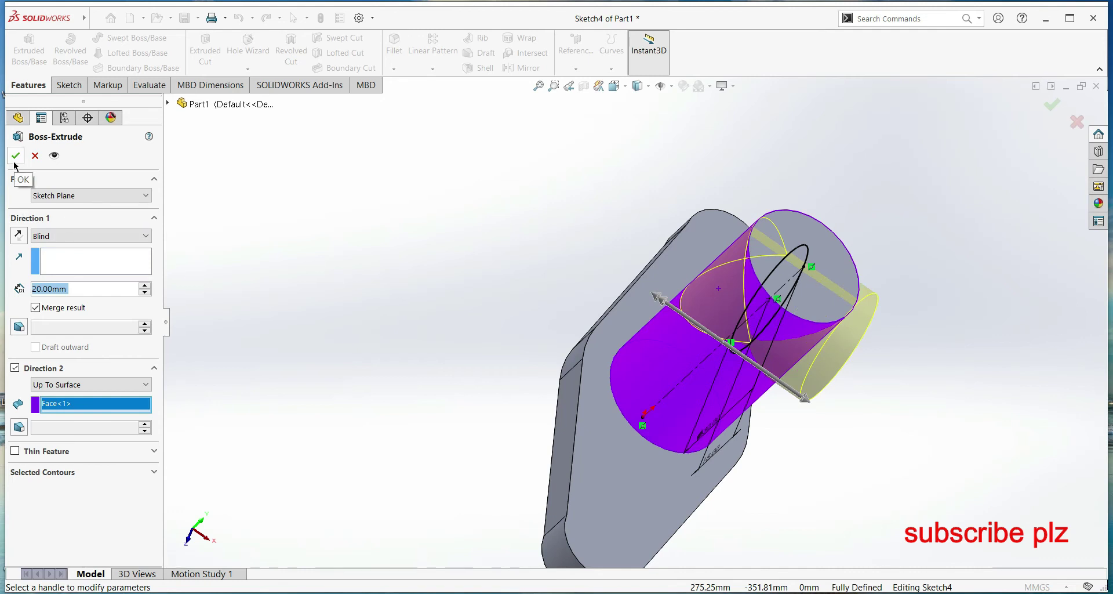
pyautogui.write('25')
pyautogui.press('Return')
pyautogui.click(16, 156)
pyautogui.moveTo(797, 491)
pyautogui.mouseDown(button='middle')
pyautogui.moveTo(747, 545)
pyautogui.moveTo(813, 457)
pyautogui.moveTo(707, 398)
pyautogui.mouseUp(button='middle')
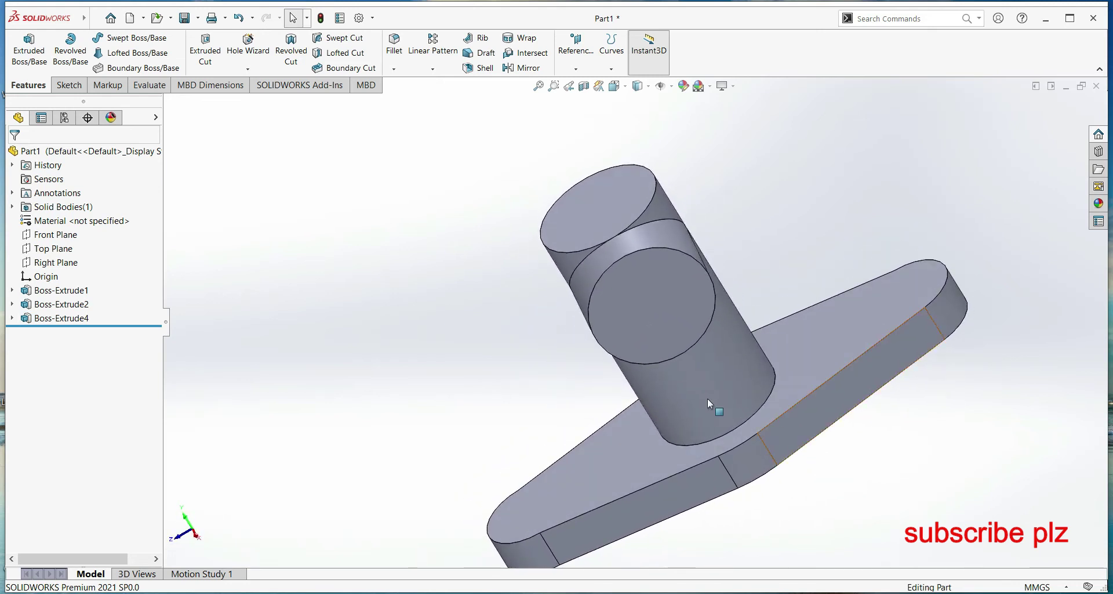
# On the side cylinder's end face, draw two concentric circles, the inner at radius 15
pyautogui.click(664, 335)
pyautogui.click(722, 334)
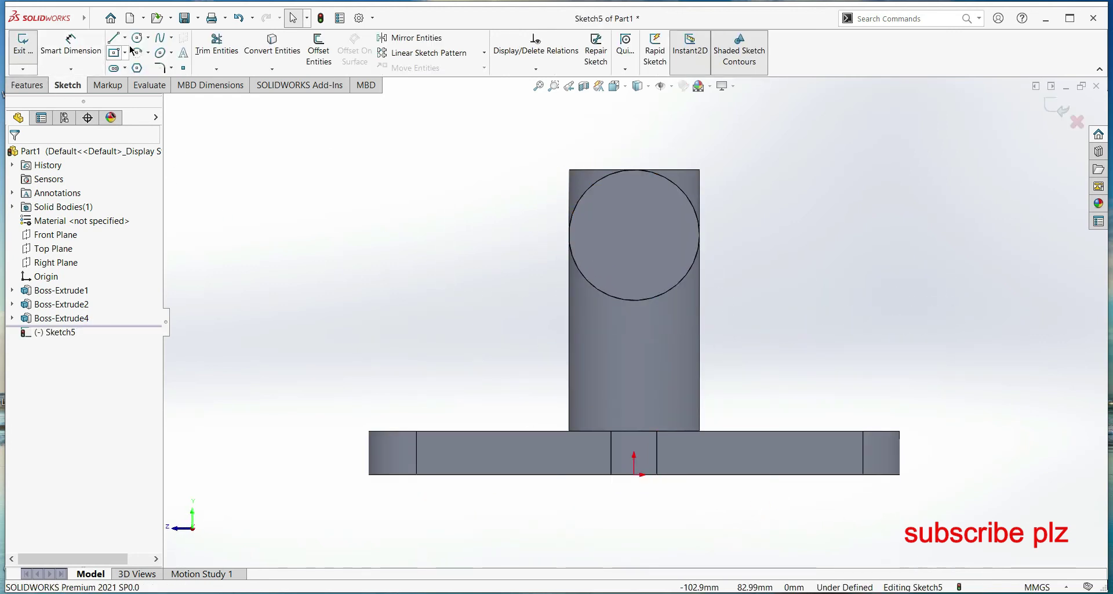
pyautogui.click(138, 38)
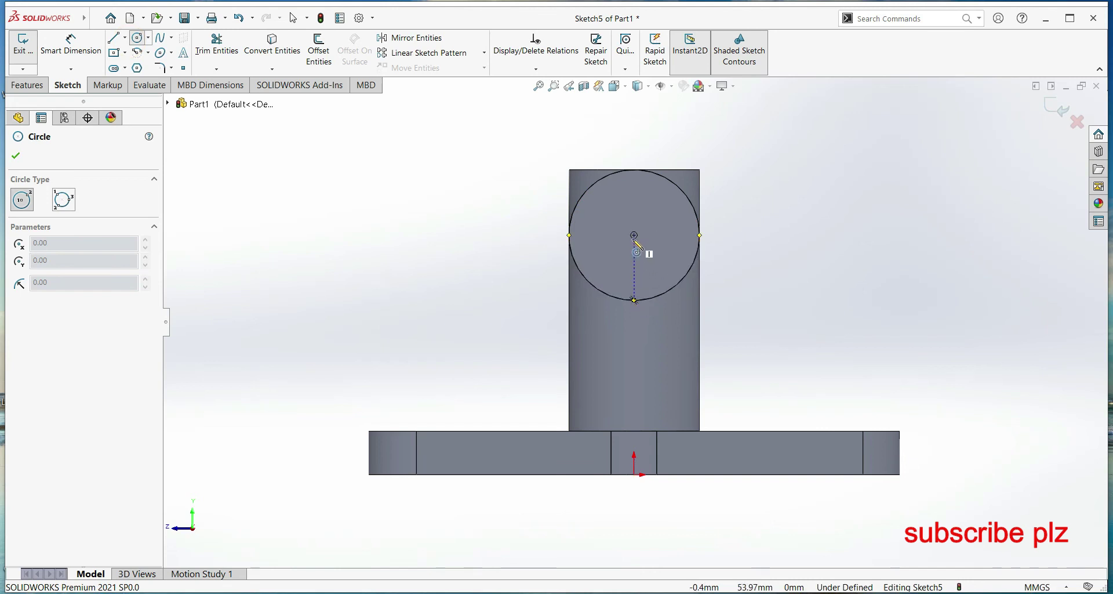
pyautogui.click(634, 235)
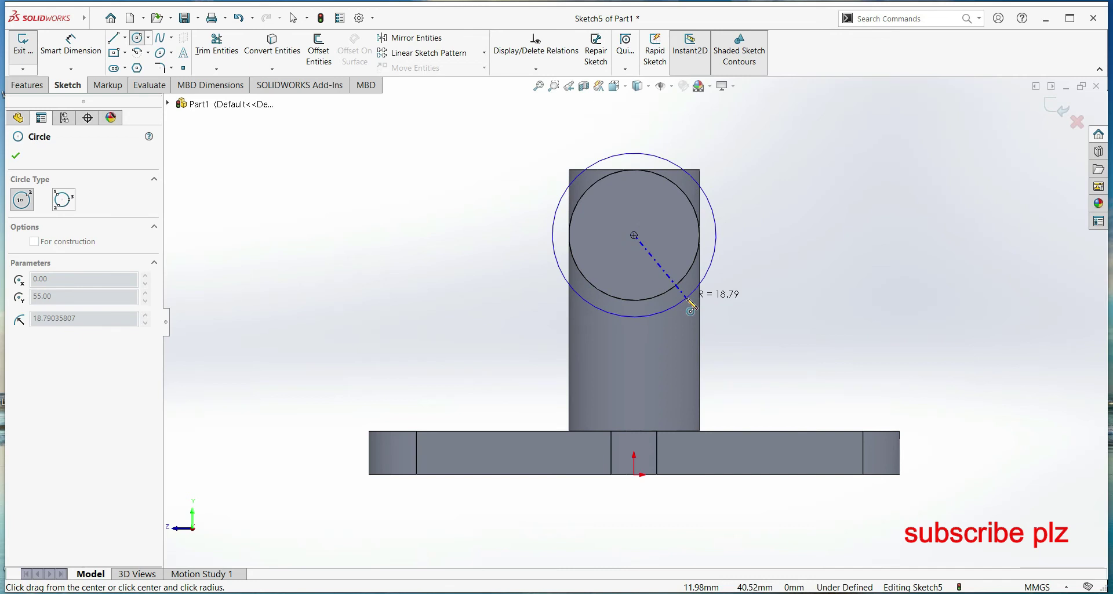
pyautogui.click(690, 302)
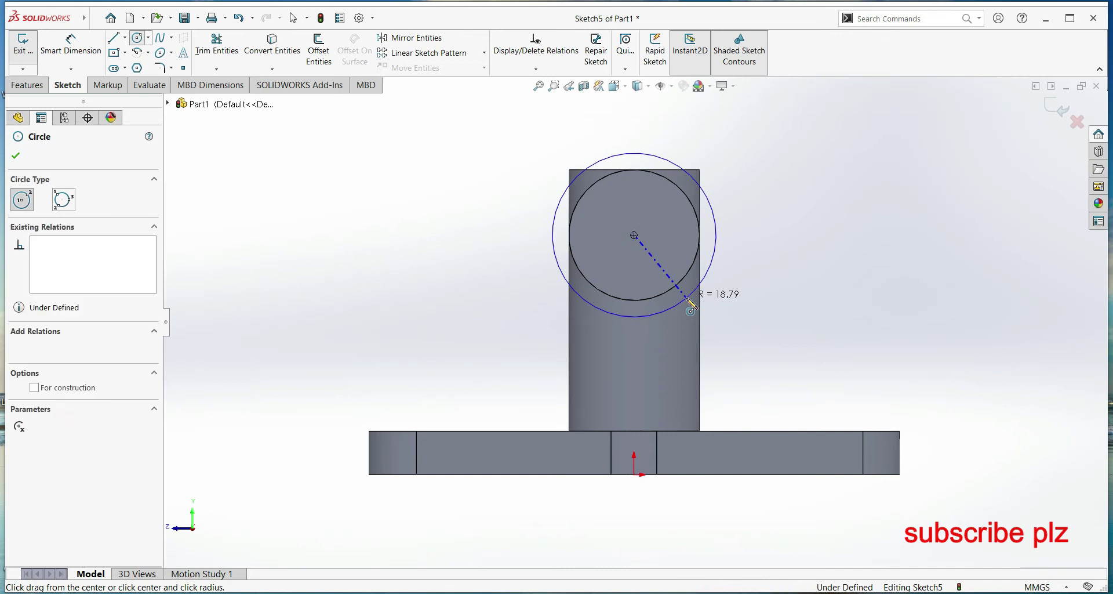
pyautogui.click(634, 236)
pyautogui.click(663, 300)
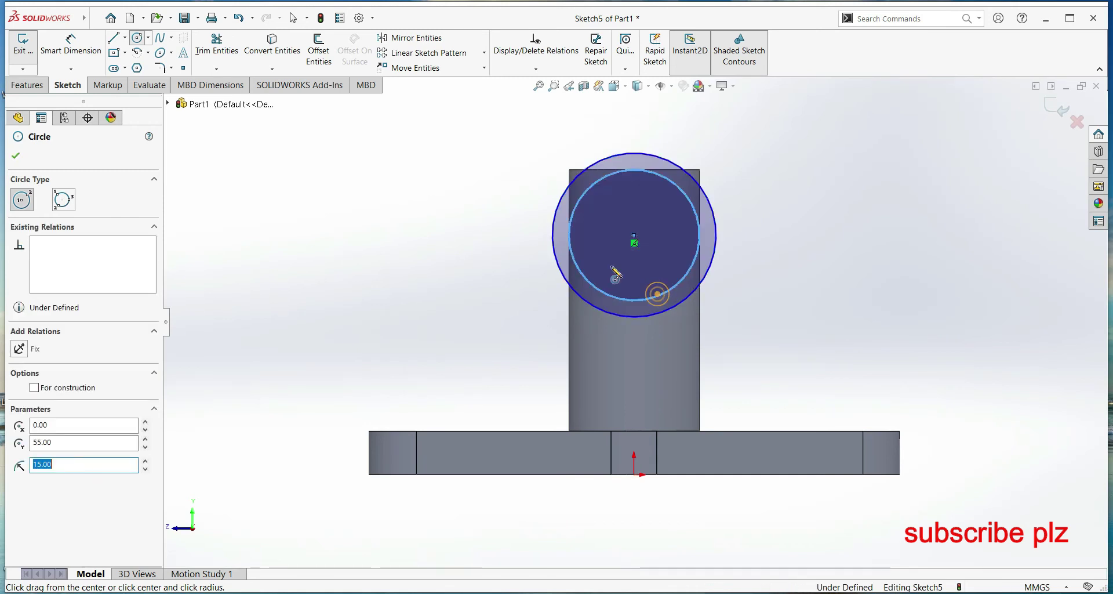
pyautogui.click(23, 157)
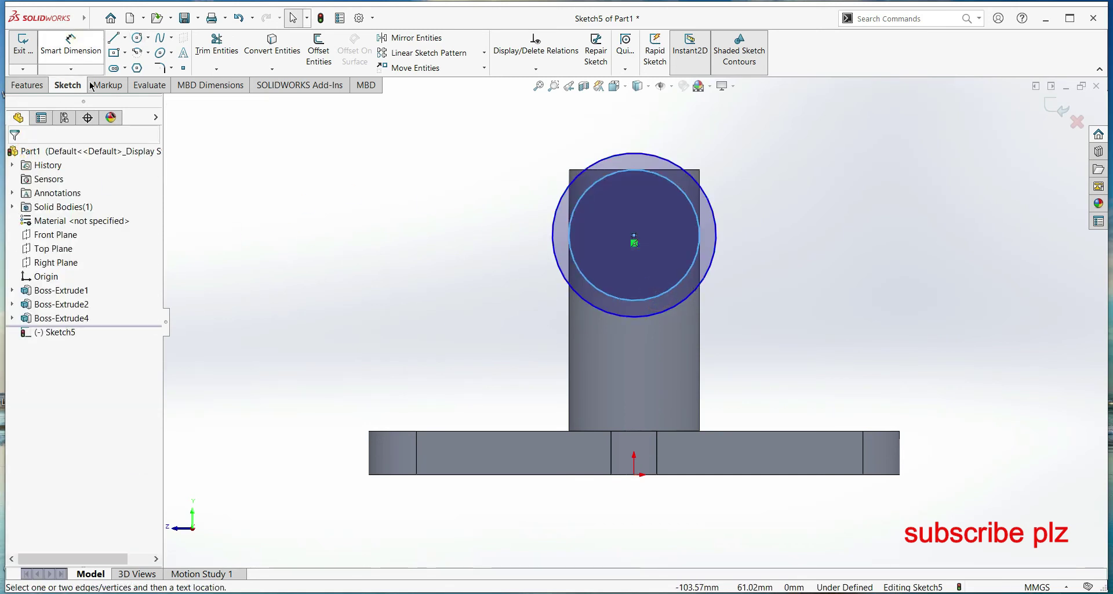
# Dimension the outer circle to a 40 mm diameter
pyautogui.click(71, 44)
pyautogui.click(554, 257)
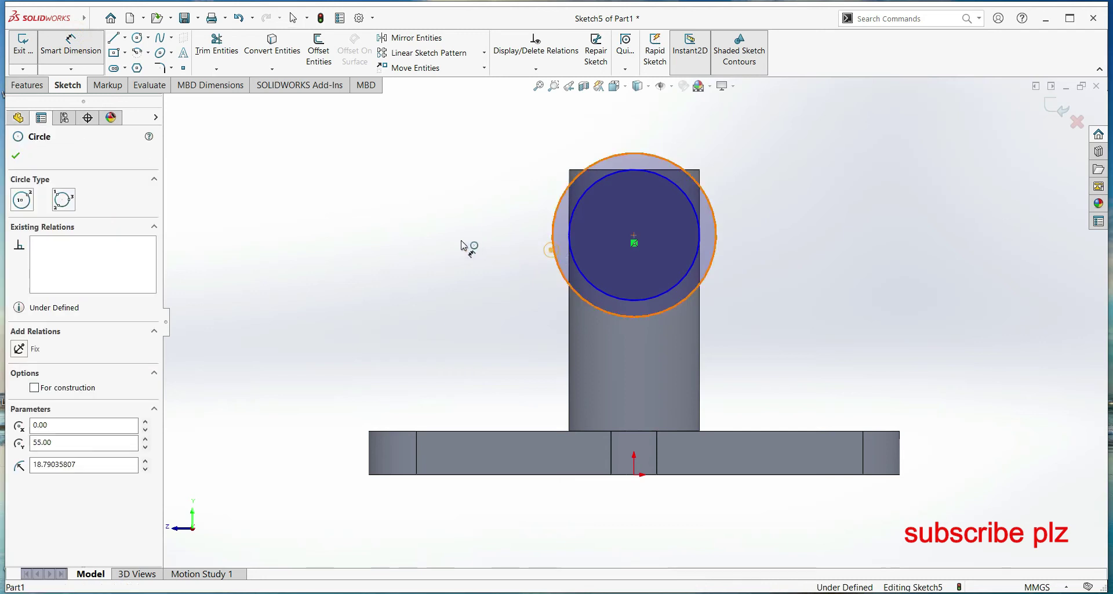
pyautogui.click(446, 241)
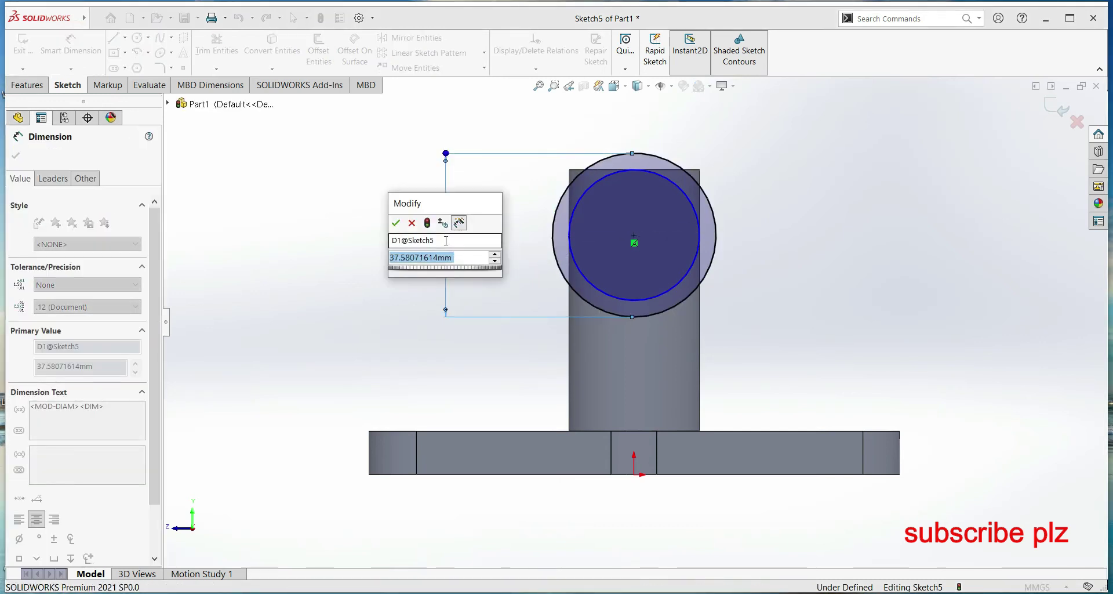
pyautogui.write('40')
pyautogui.press('Return')
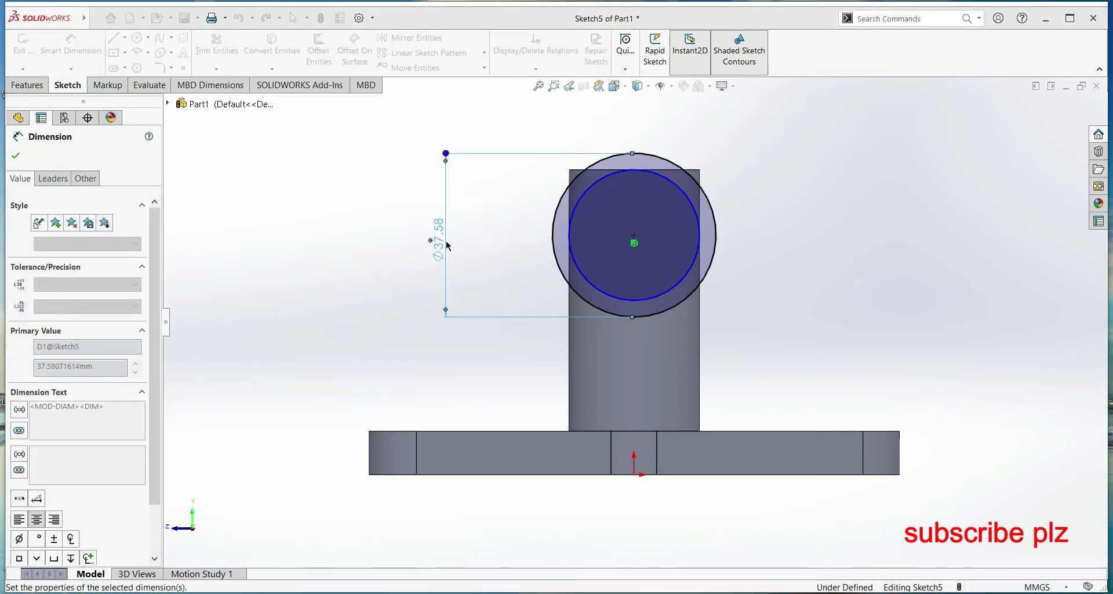
pyautogui.press('Escape')
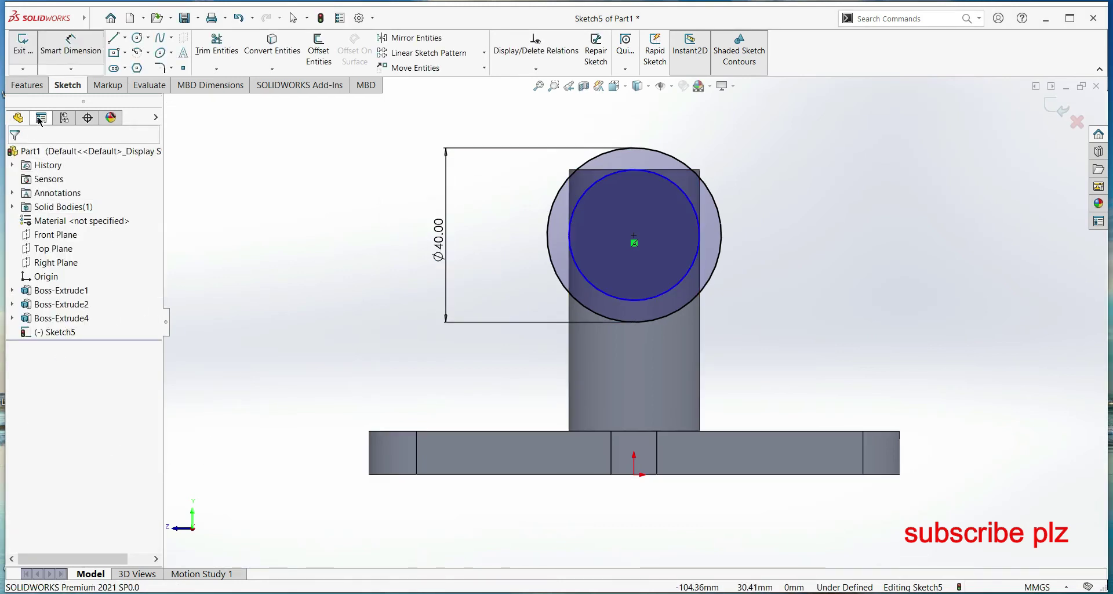
# Extrude the Ø40 ring sketch 25 mm blind into a hollow collar, Boss-Extrude5
pyautogui.click(27, 84)
pyautogui.click(29, 50)
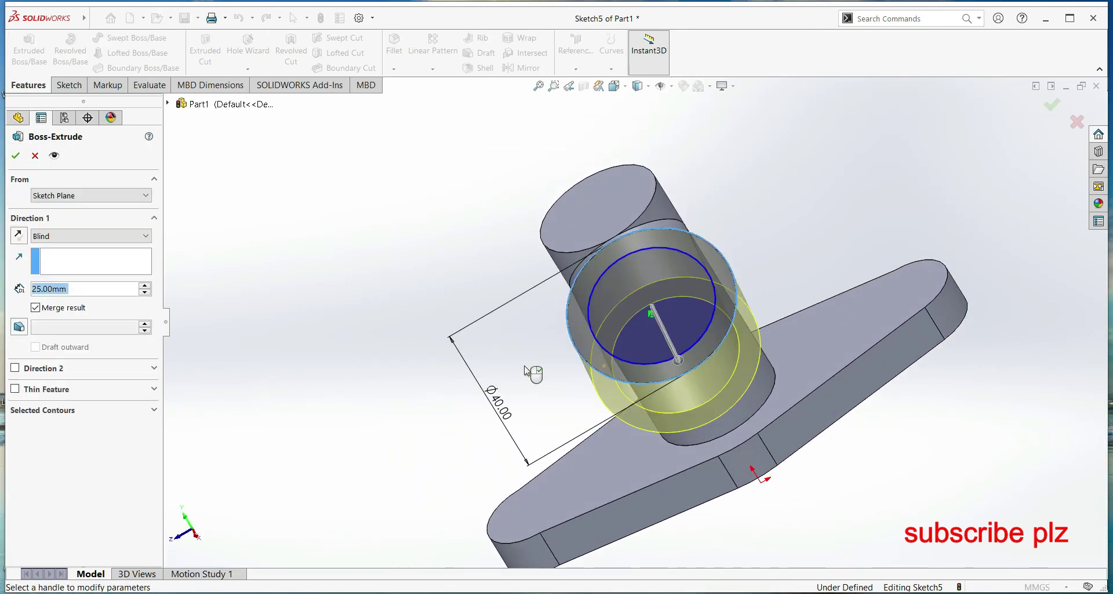
pyautogui.moveTo(352, 334); pyautogui.dragTo(771, 450, button='middle')
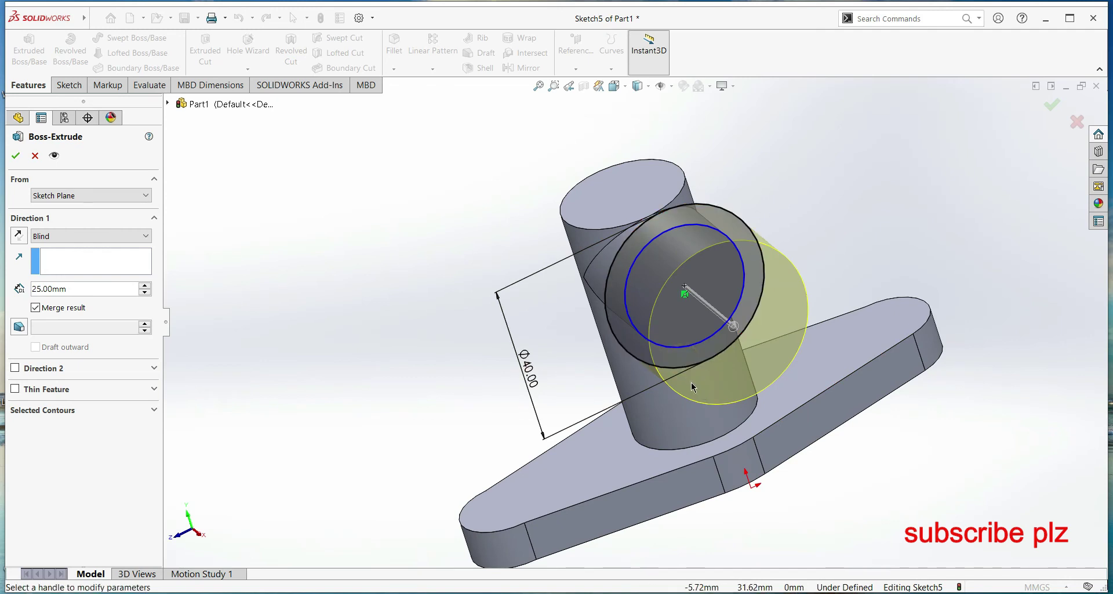
pyautogui.moveTo(852, 461); pyautogui.dragTo(845, 460, button='middle')
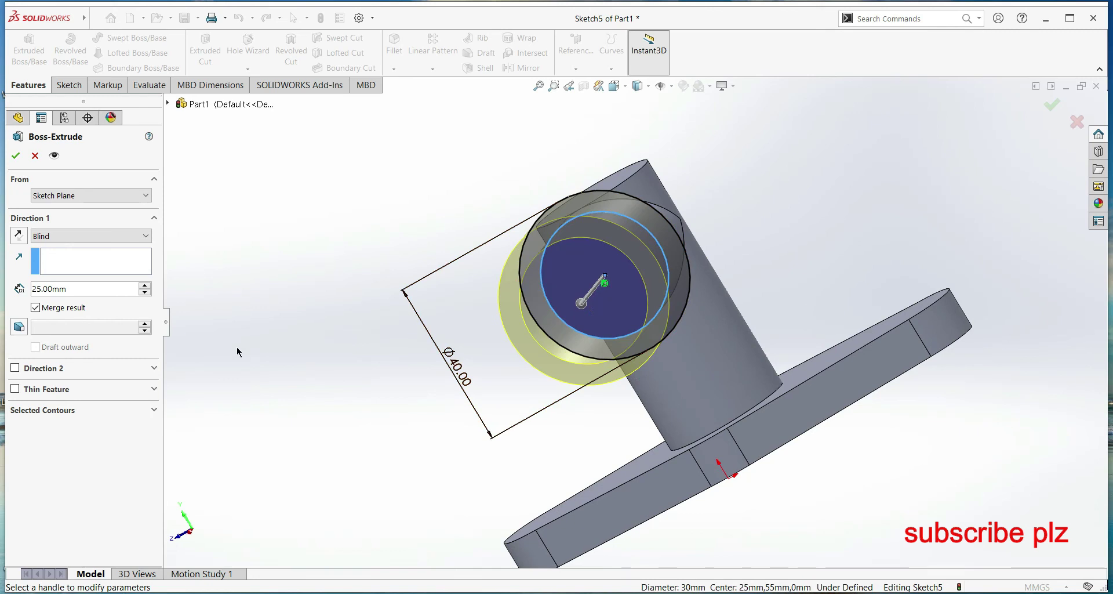
pyautogui.click(19, 161)
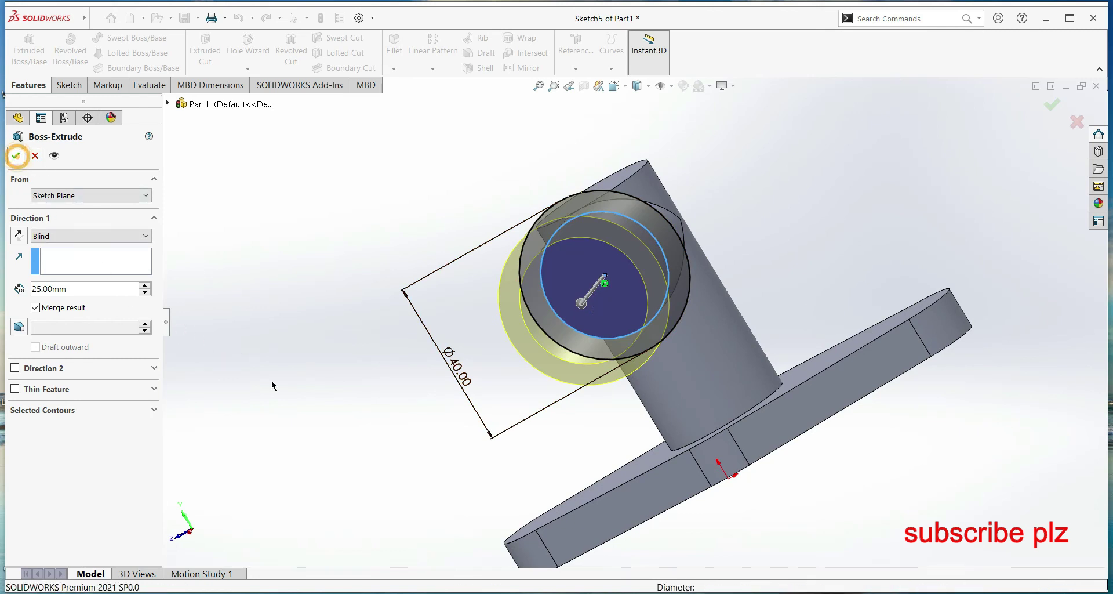
pyautogui.moveTo(316, 406)
pyautogui.mouseDown(button='middle')
pyautogui.moveTo(404, 404)
pyautogui.moveTo(604, 501)
pyautogui.moveTo(607, 471)
pyautogui.mouseUp(button='middle')
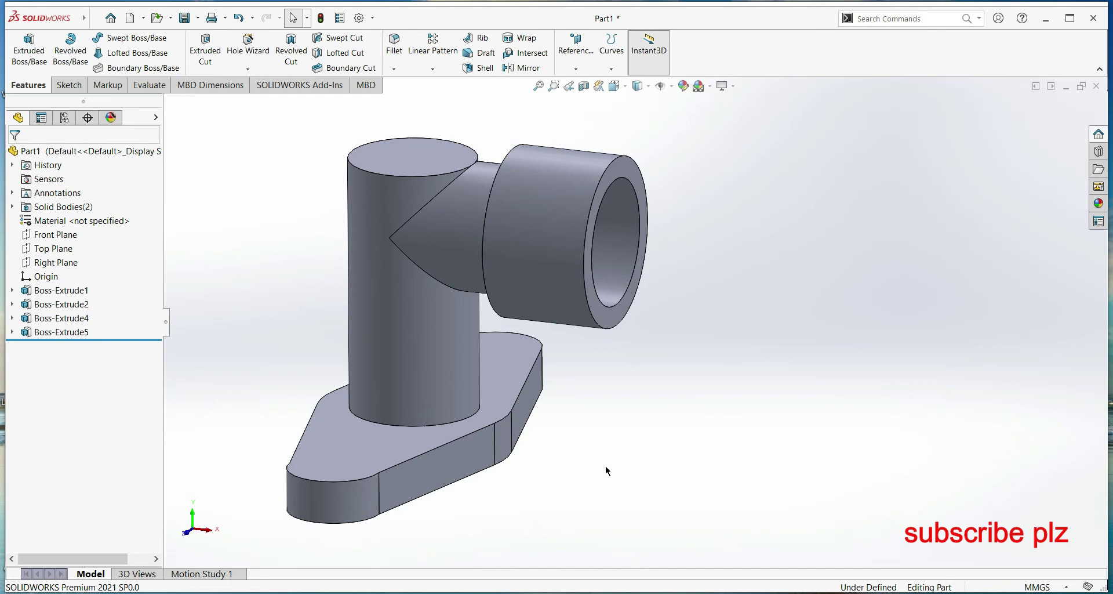
# Replace the 3 Point Faded scene with Plain White and adjust the view
pyautogui.moveTo(606, 470); pyautogui.dragTo(584, 515, button='middle')
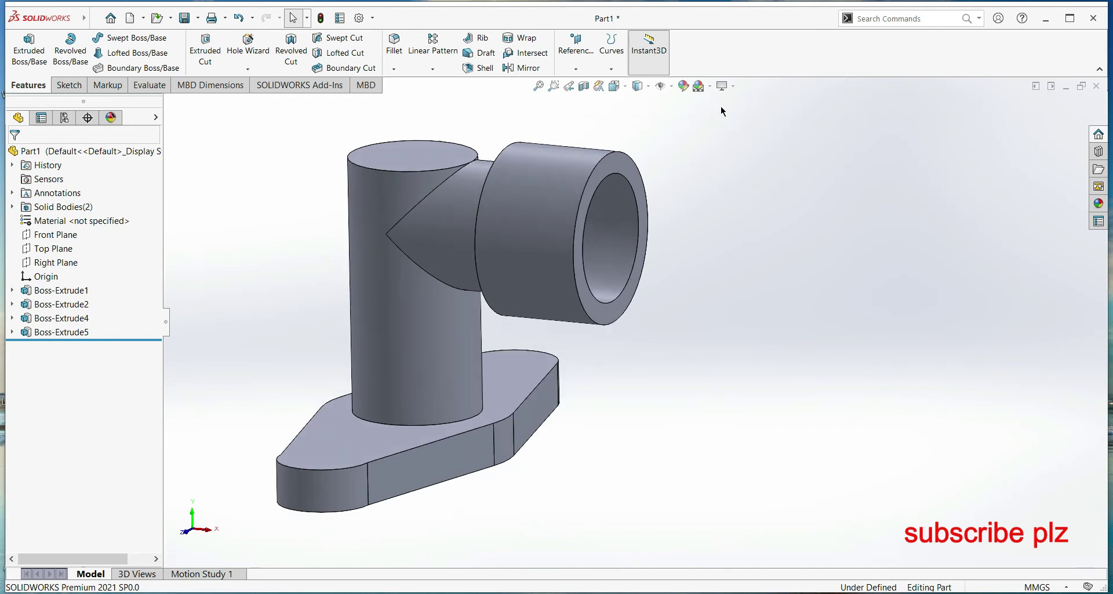
pyautogui.click(711, 86)
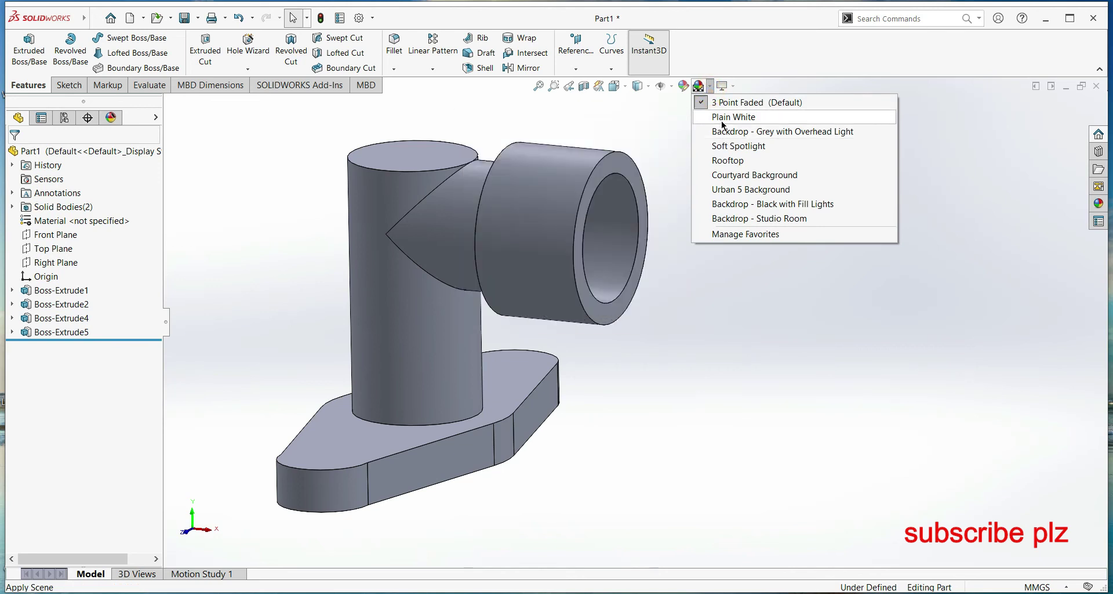
pyautogui.click(724, 117)
pyautogui.moveTo(700, 295)
pyautogui.mouseDown(button='middle')
pyautogui.moveTo(688, 373)
pyautogui.moveTo(682, 362)
pyautogui.mouseUp(button='middle')
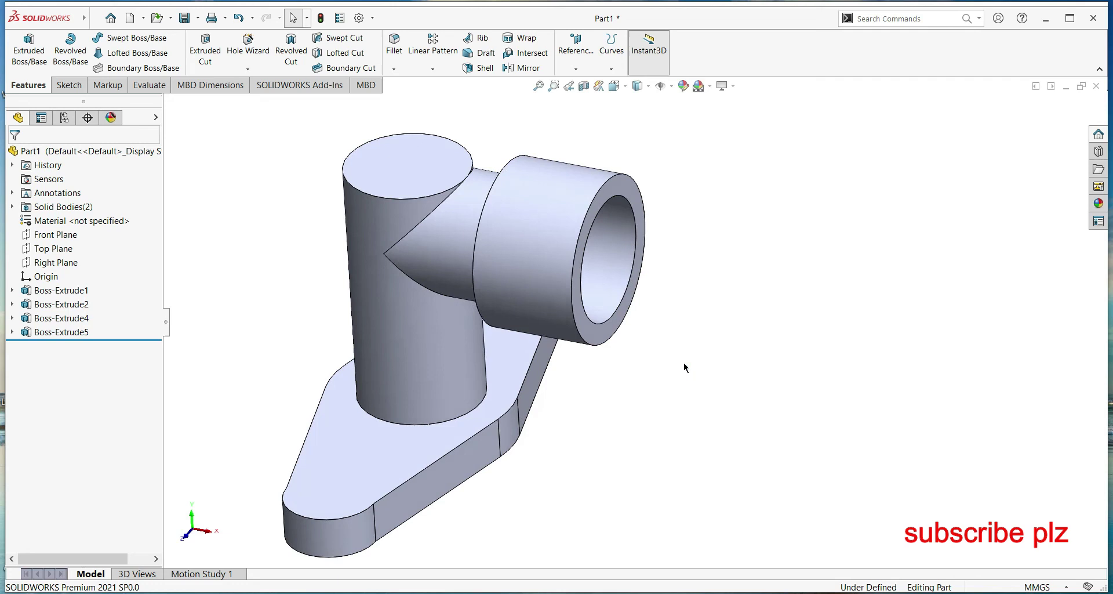
pyautogui.scroll(3, 424, 406)
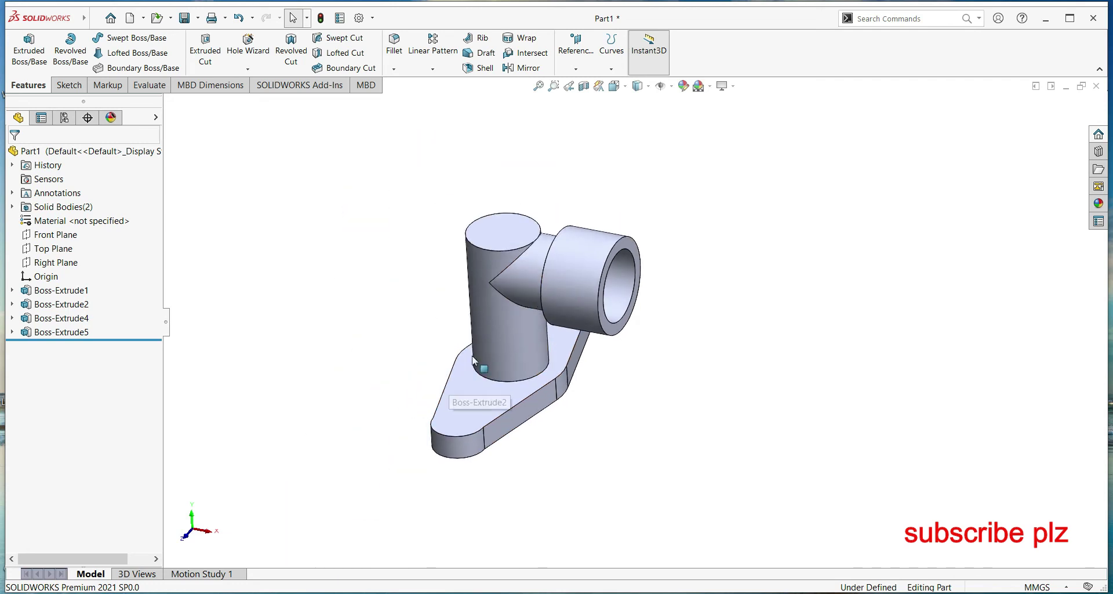
pyautogui.scroll(-3, 473, 360)
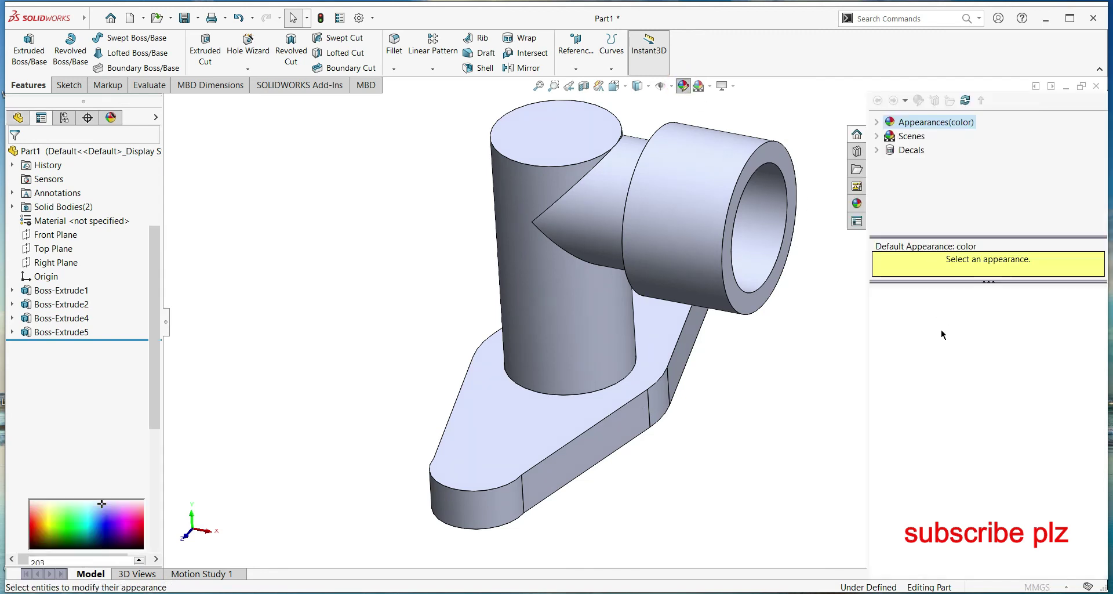
# Apply the Metal > polished steel appearance to the whole part and confirm it
pyautogui.click(876, 122)
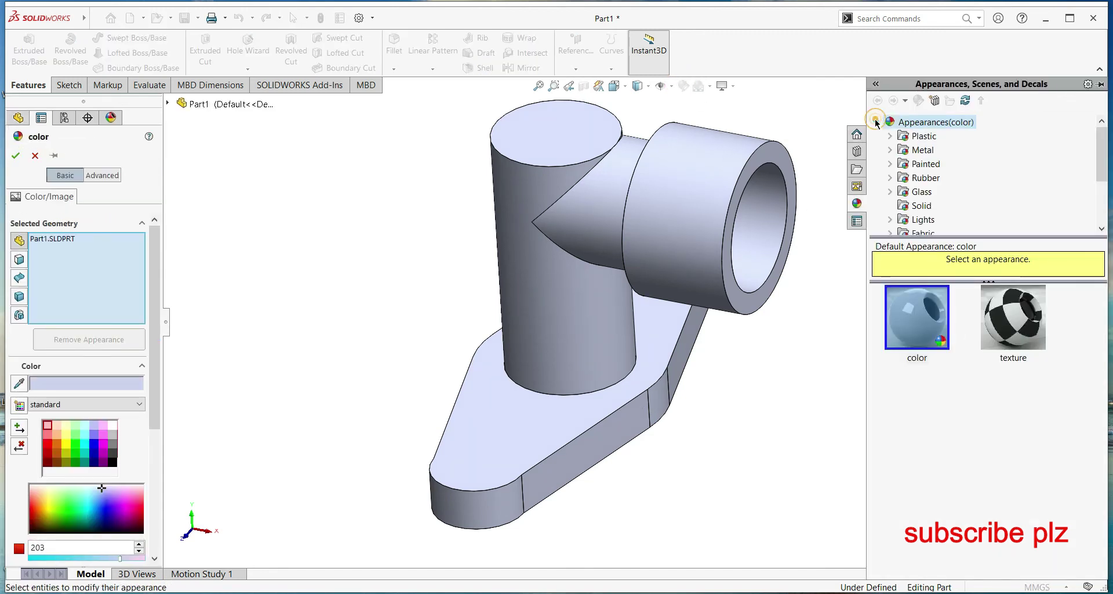
pyautogui.click(922, 150)
pyautogui.click(927, 340)
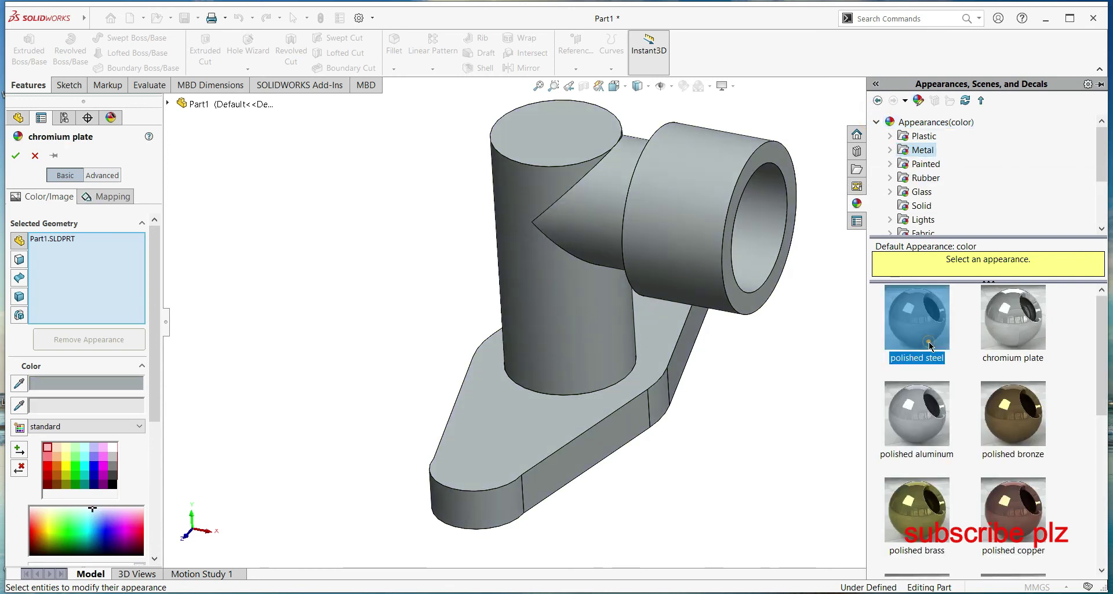
pyautogui.click(811, 385)
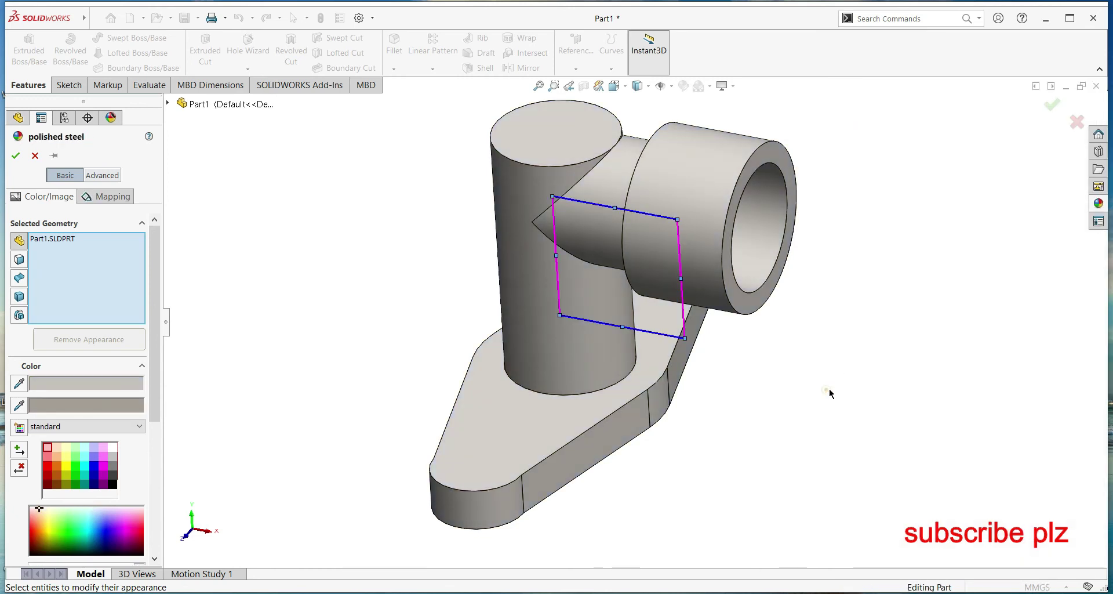
pyautogui.click(16, 155)
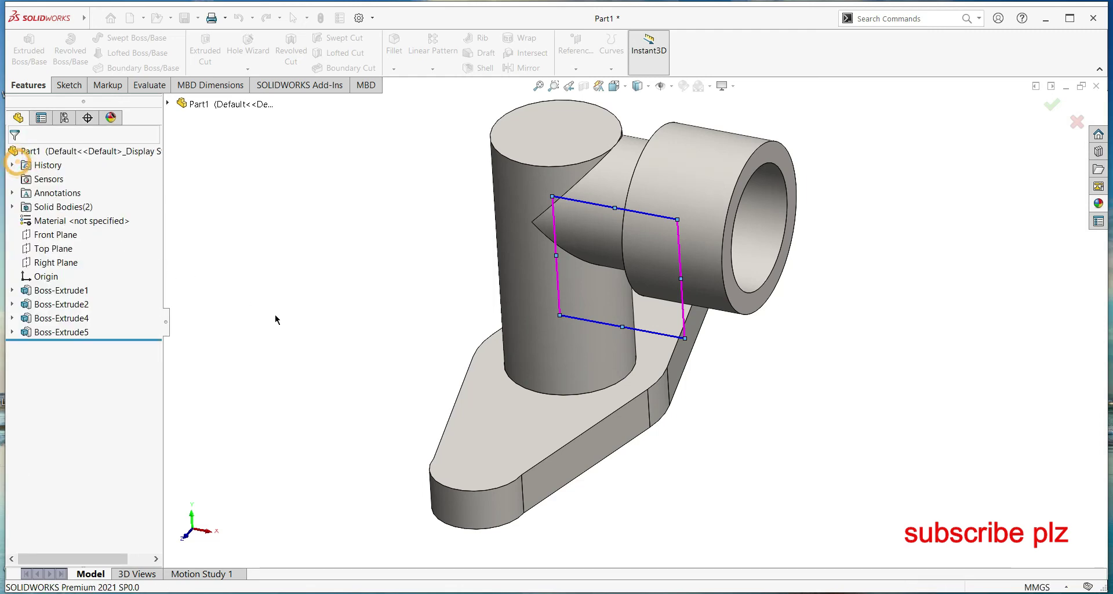
# Switch to the Top view and start a circle sketch on the flange's flat face
pyautogui.press('f')
pyautogui.moveTo(745, 412); pyautogui.dragTo(770, 450, button='middle')
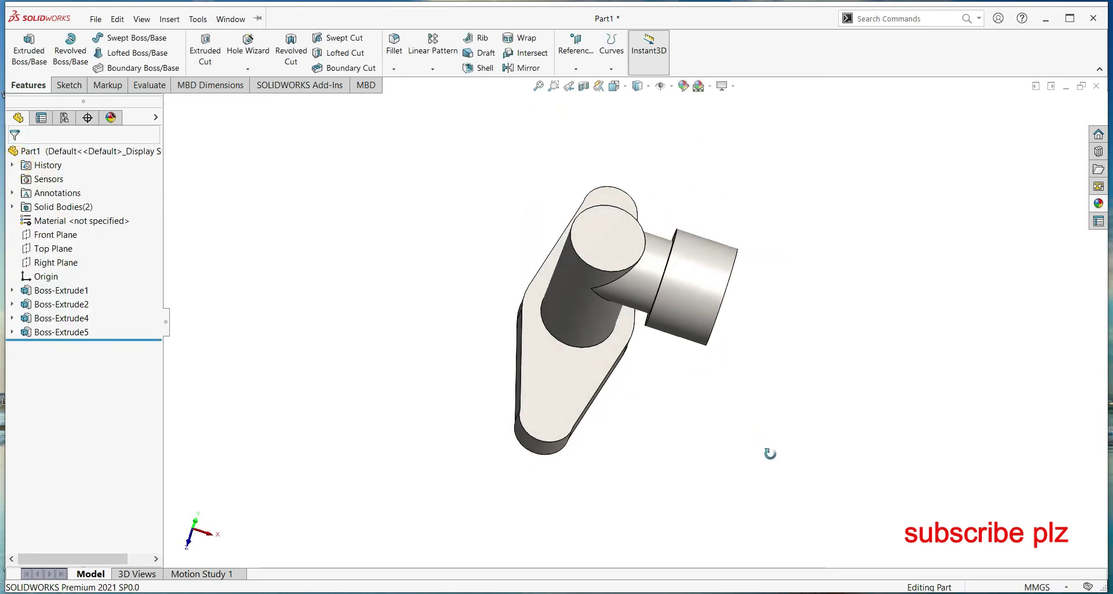
pyautogui.press('space')
pyautogui.click(481, 330)
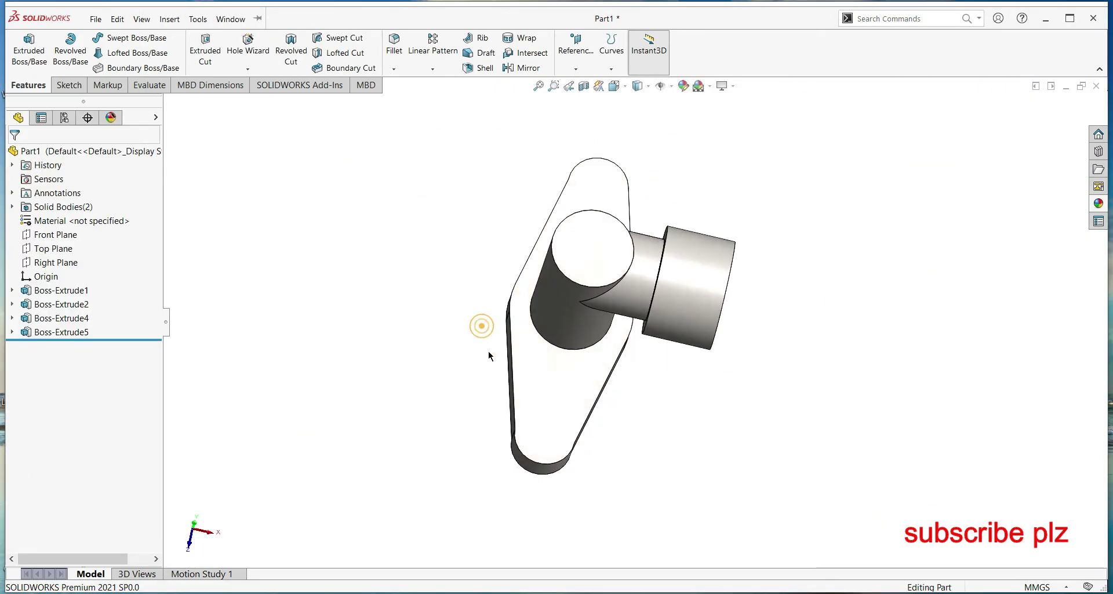
pyautogui.click(824, 438)
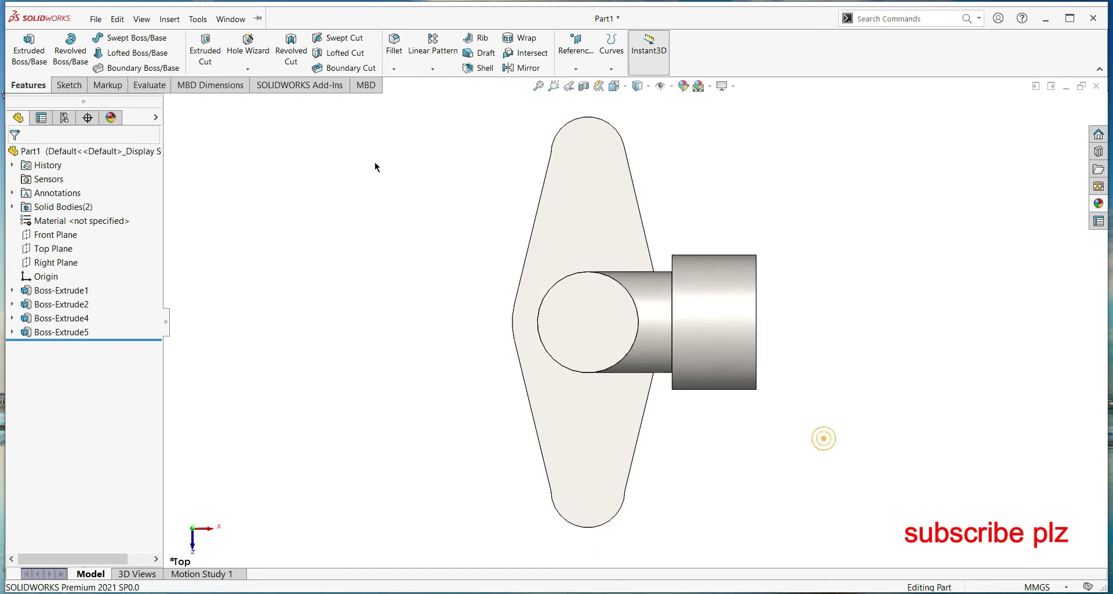
pyautogui.click(78, 87)
pyautogui.click(136, 38)
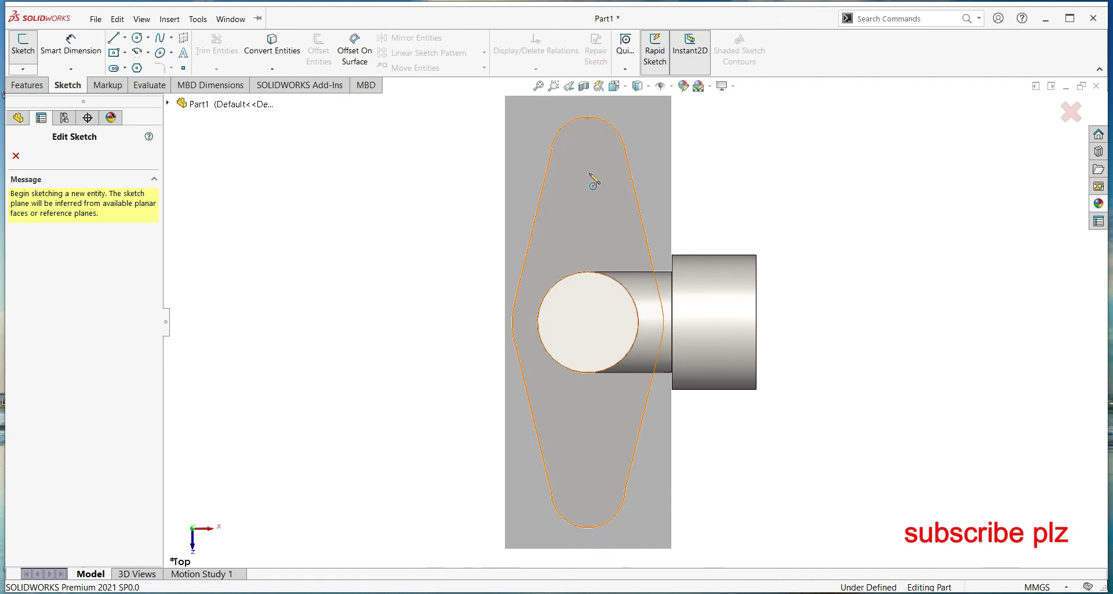
pyautogui.click(591, 177)
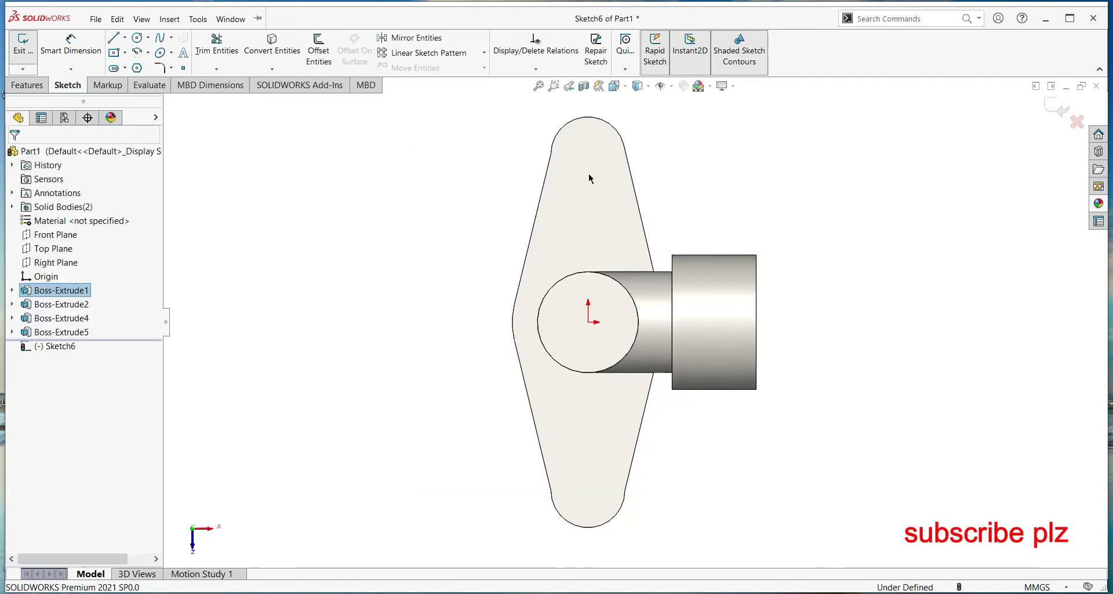
# Draw circles centred on the flange's top and bottom rounded ends
pyautogui.click(137, 37)
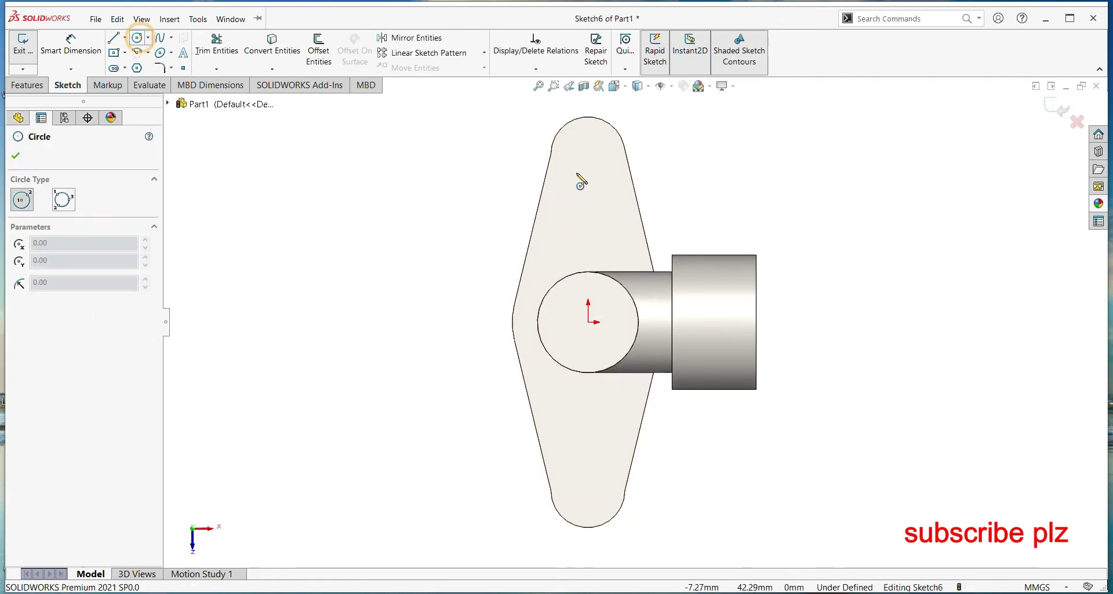
pyautogui.click(588, 154)
pyautogui.click(609, 174)
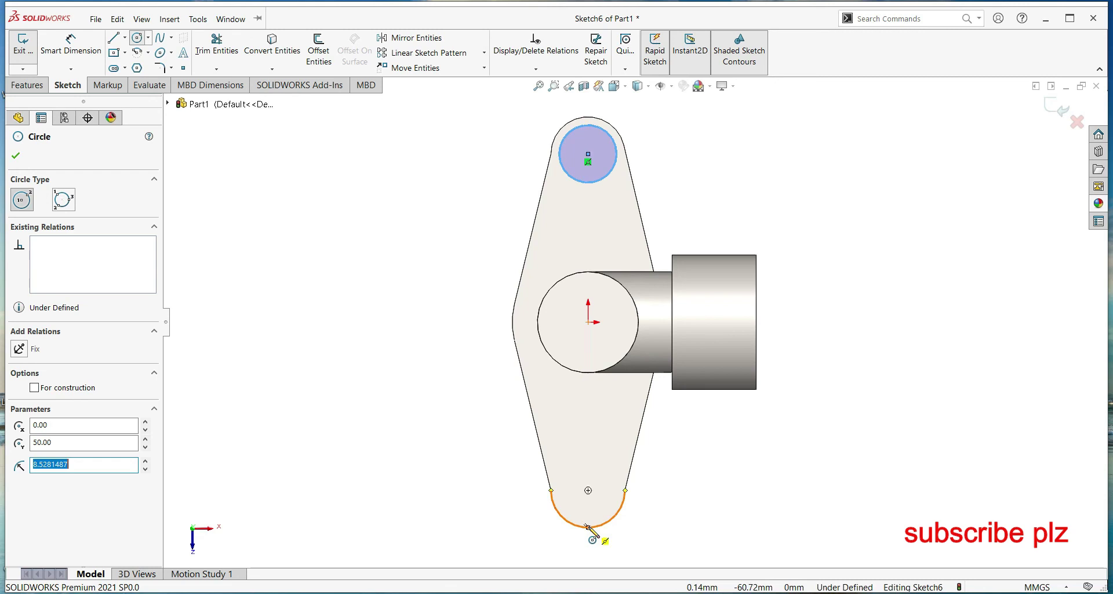
pyautogui.click(588, 490)
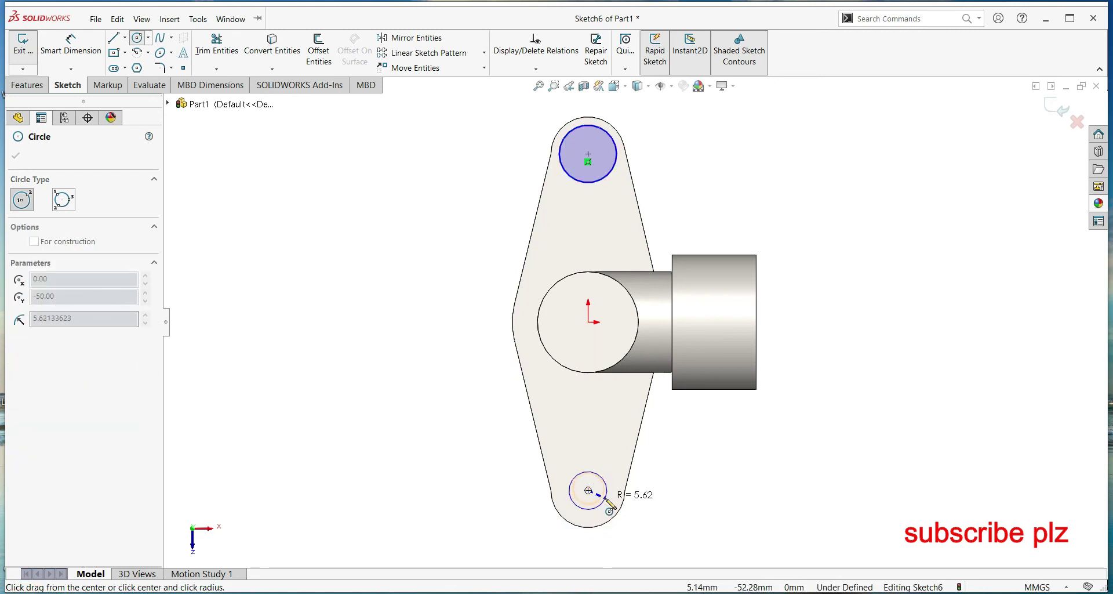
pyautogui.click(603, 504)
pyautogui.press('Escape')
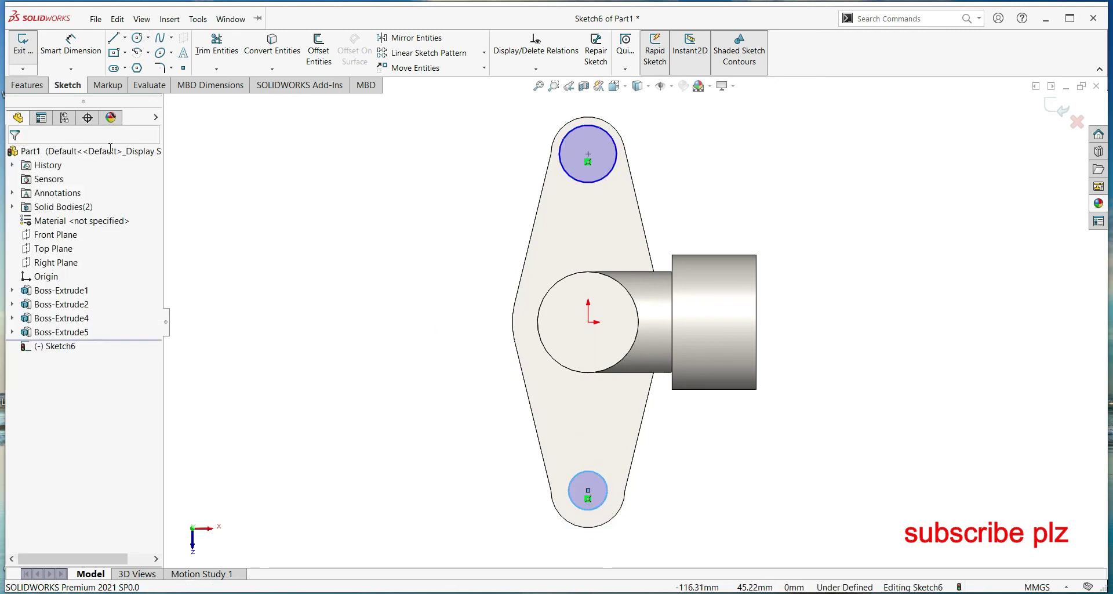
# Add an Equal relation between the two circles
pyautogui.click(569, 529)
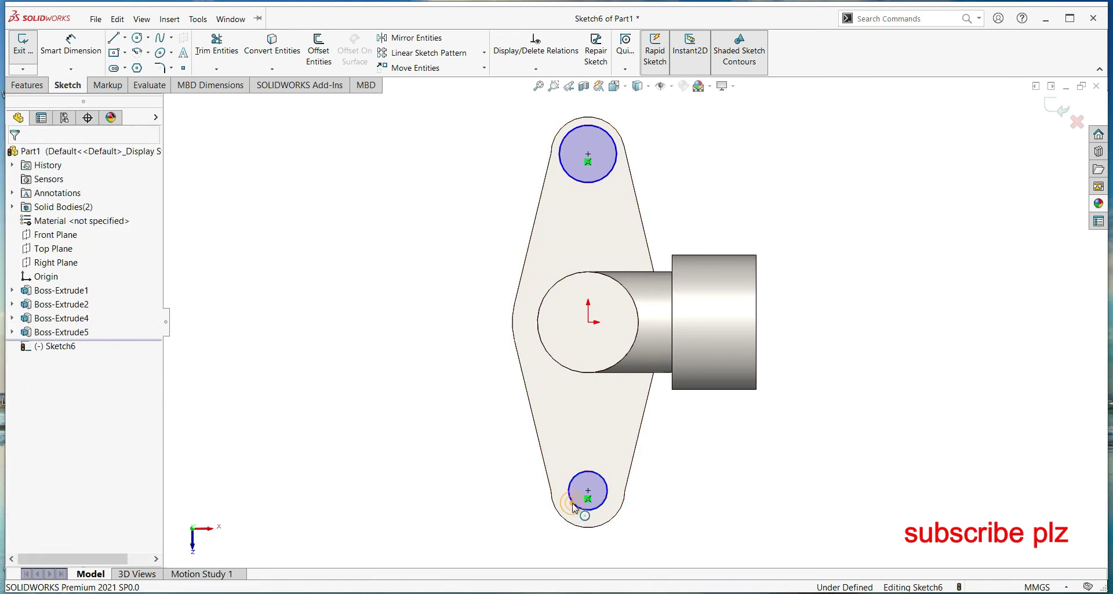
pyautogui.click(575, 505)
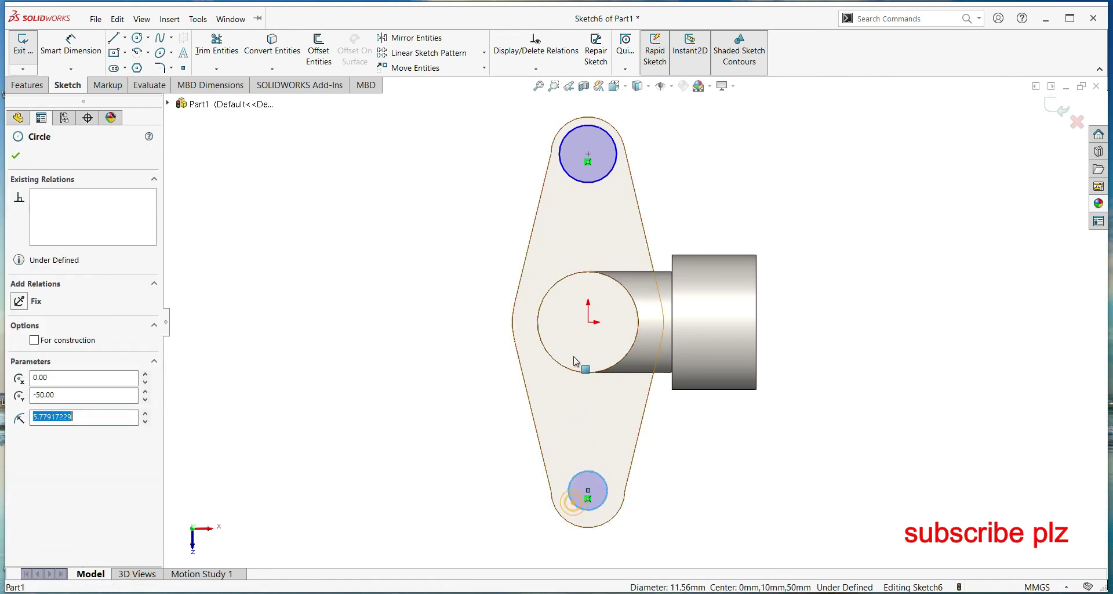
pyautogui.keyDown('ctrl'); pyautogui.click(579, 181); pyautogui.keyUp('ctrl')
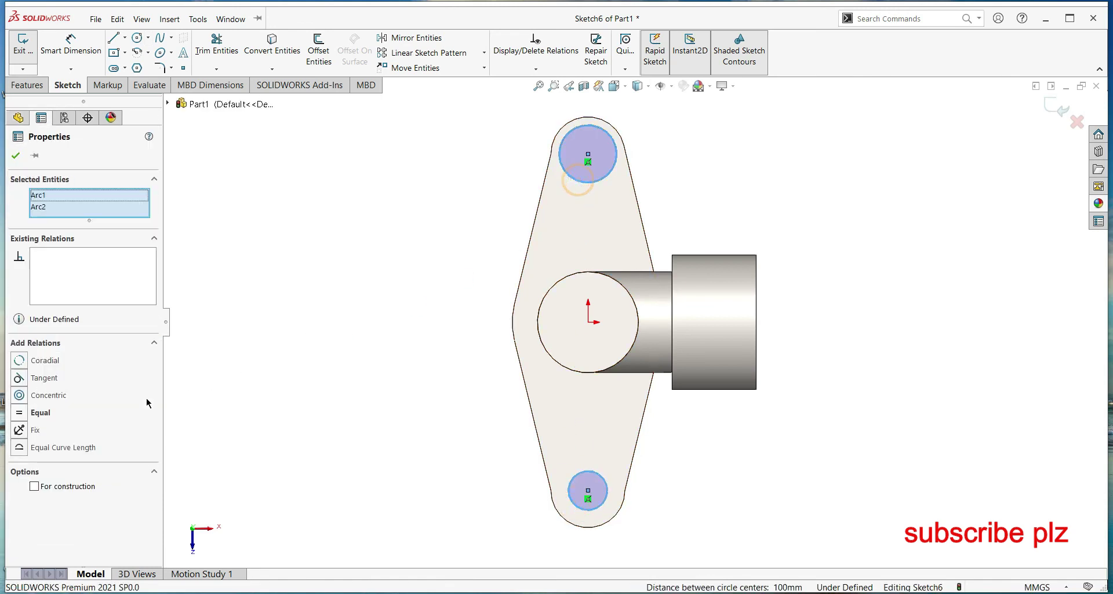
pyautogui.click(19, 413)
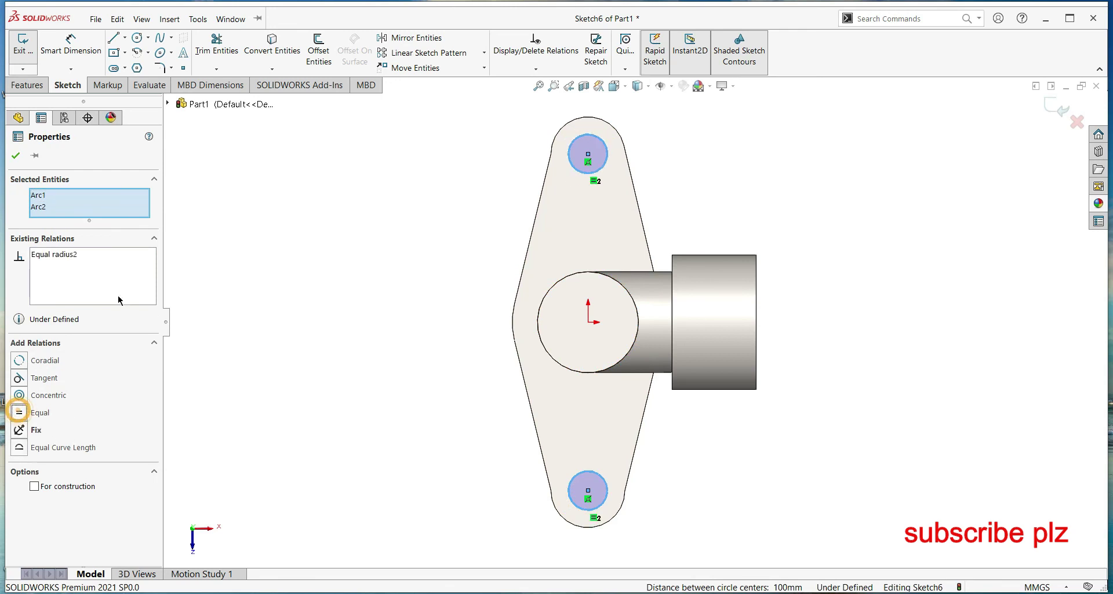
# Dimension the bottom circle to a 12 mm diameter, fully defining Sketch6
pyautogui.click(74, 44)
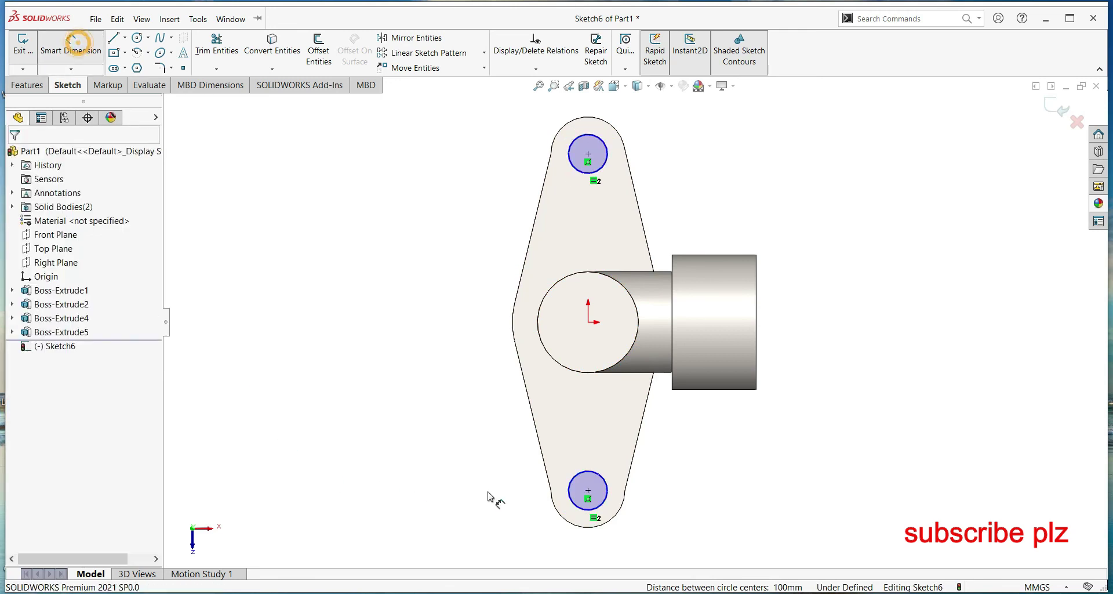
pyautogui.click(571, 502)
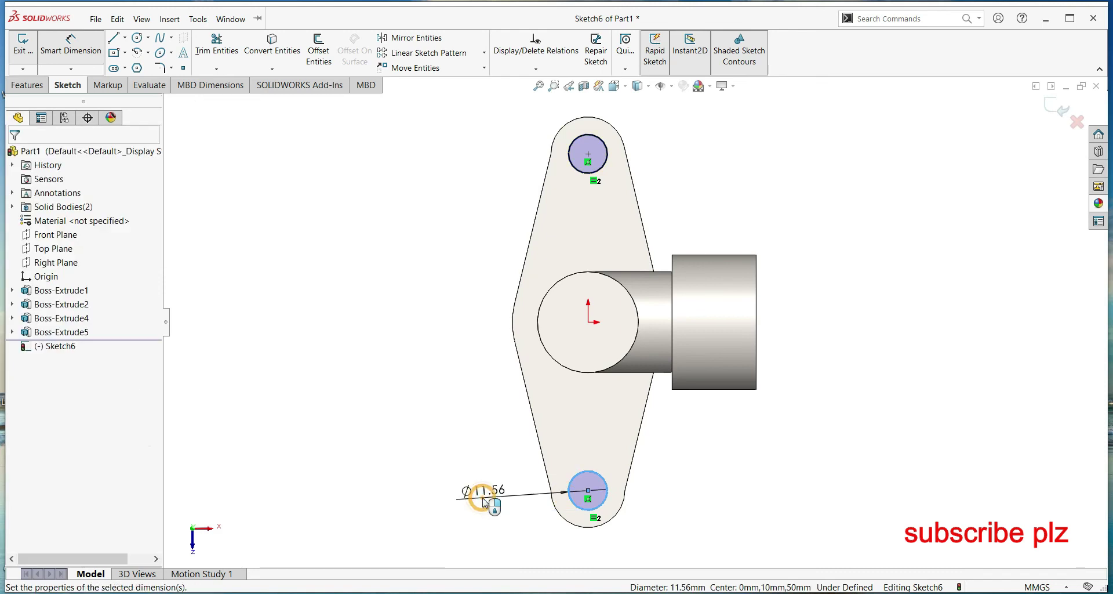
pyautogui.click(481, 496)
pyautogui.write('12')
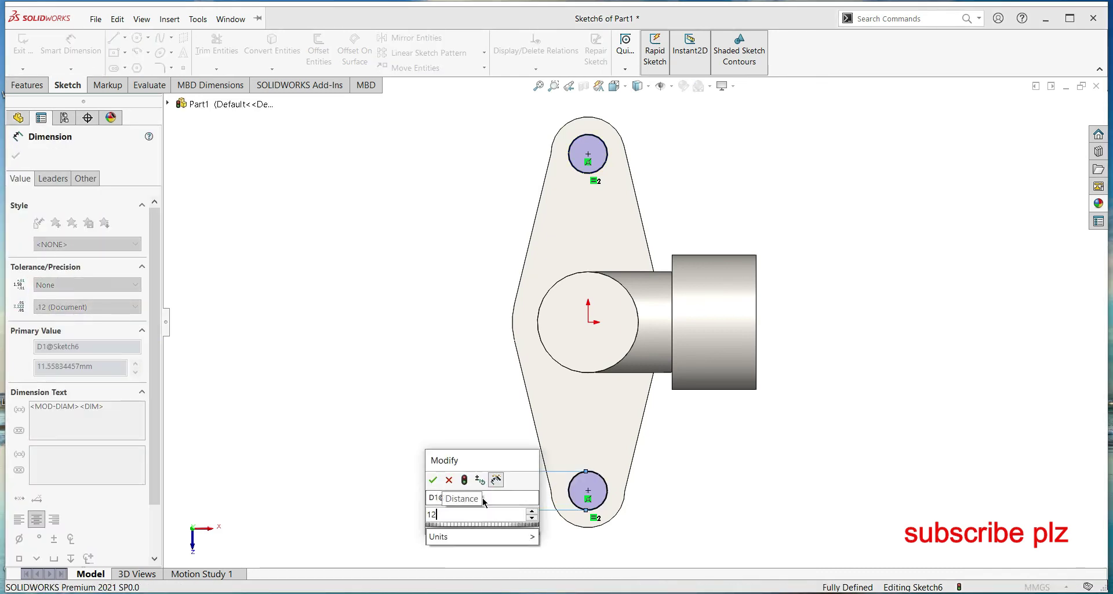
pyautogui.press('Return')
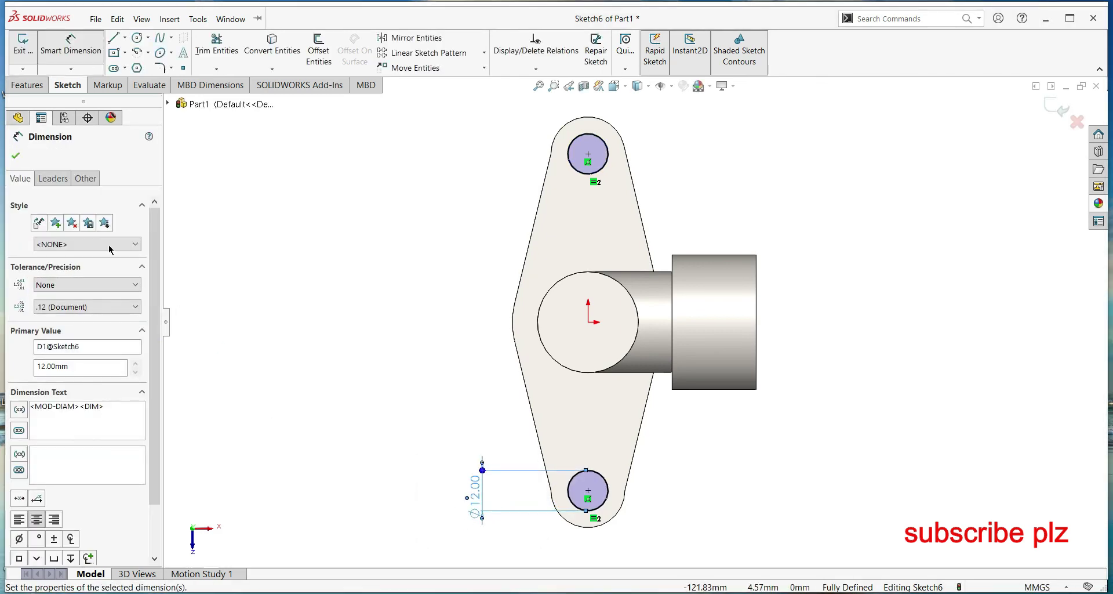
pyautogui.click(24, 154)
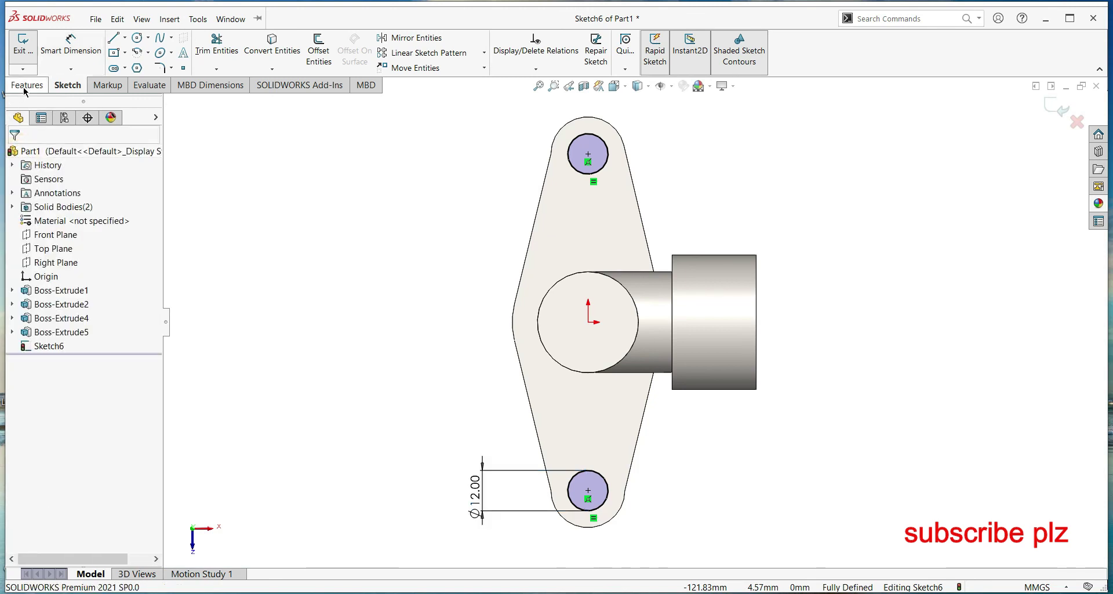
# Extrude-cut the two Ø12 mm circles Through All, leaving bolt holes at both flange ends
pyautogui.click(26, 87)
pyautogui.click(30, 51)
pyautogui.click(34, 157)
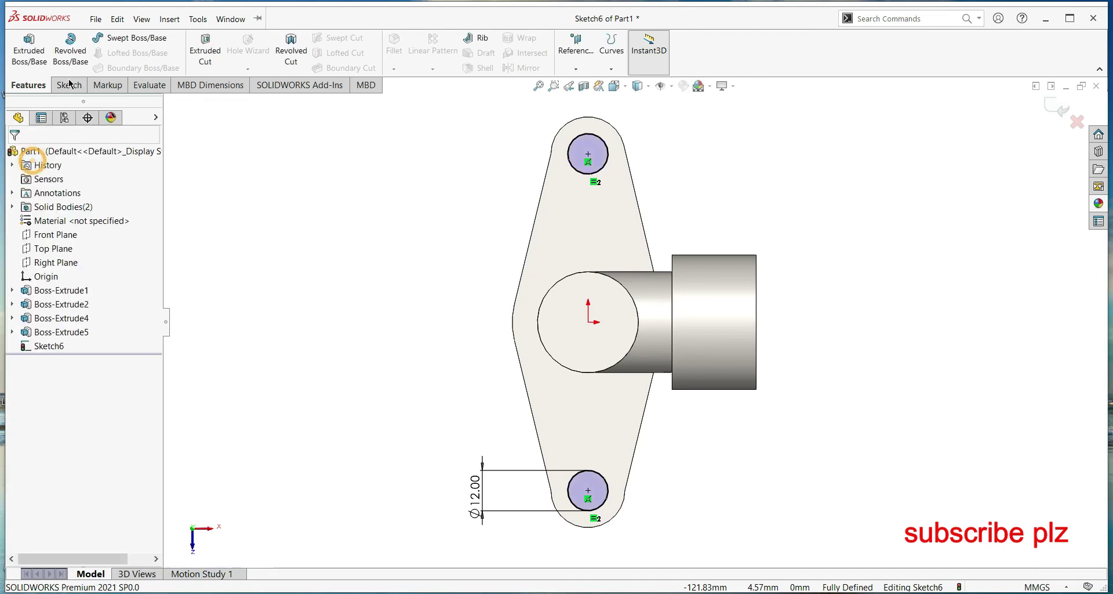
pyautogui.click(205, 51)
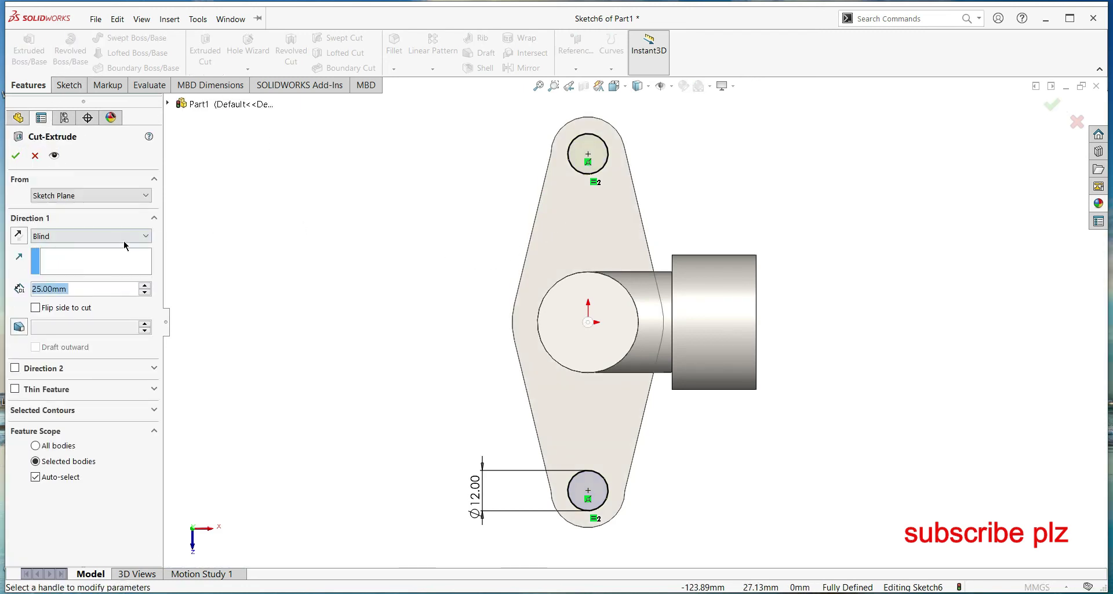
pyautogui.click(124, 245)
pyautogui.click(100, 261)
pyautogui.click(15, 155)
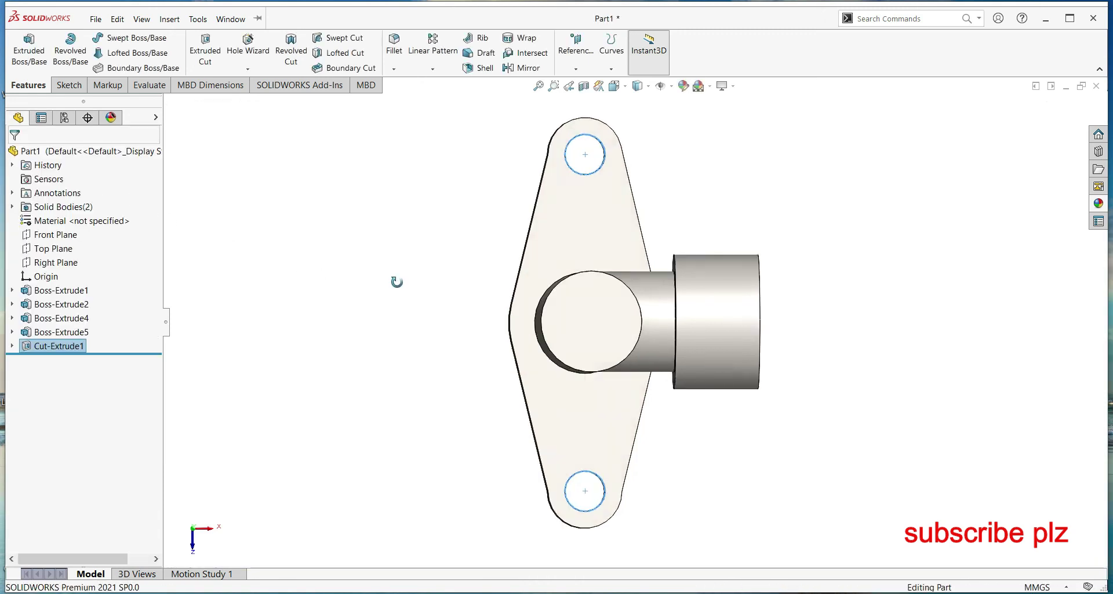
pyautogui.moveTo(396, 282); pyautogui.dragTo(397, 231, button='middle')
pyautogui.click(376, 209)
pyautogui.scroll(-3, 542, 183)
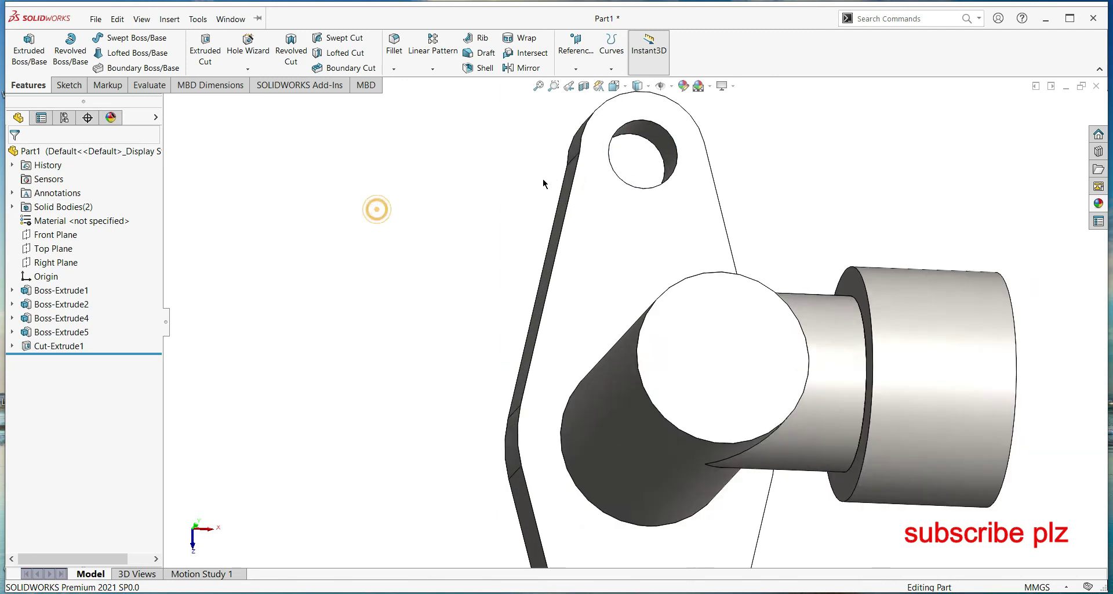
pyautogui.scroll(-1, 542, 183)
# Bevel the upper bolt hole's edge with a 2.50 mm × 45° chamfer
pyautogui.click(705, 152)
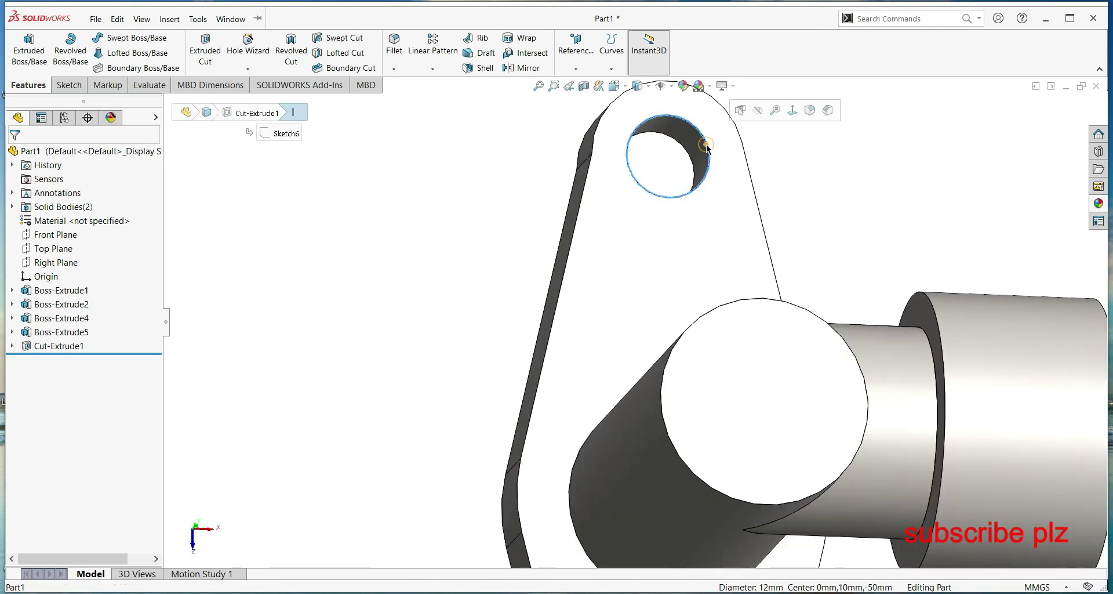
pyautogui.click(392, 69)
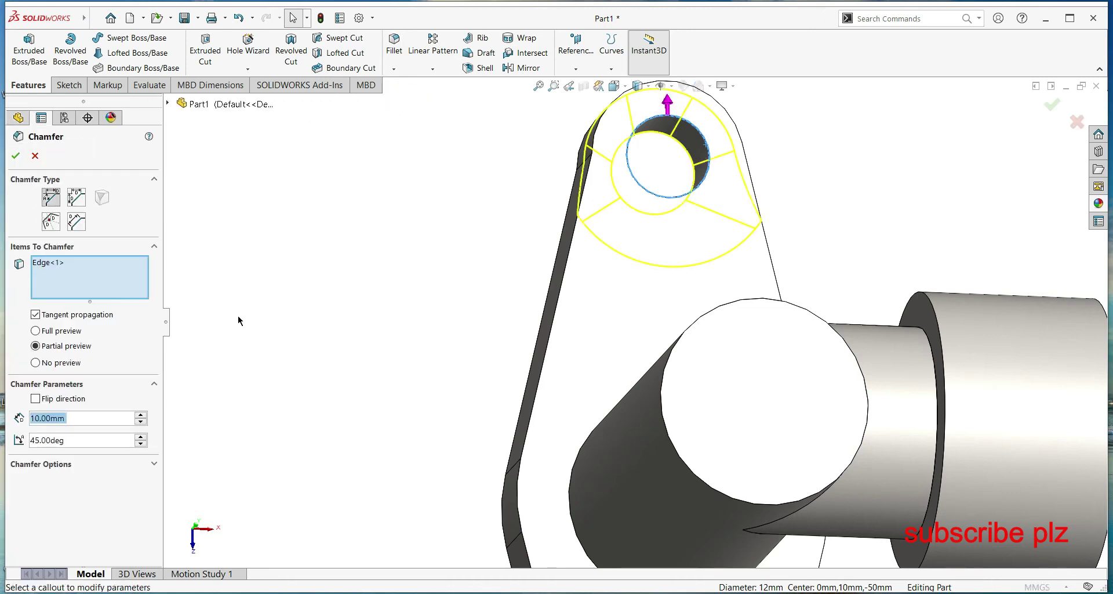
pyautogui.click(141, 422)
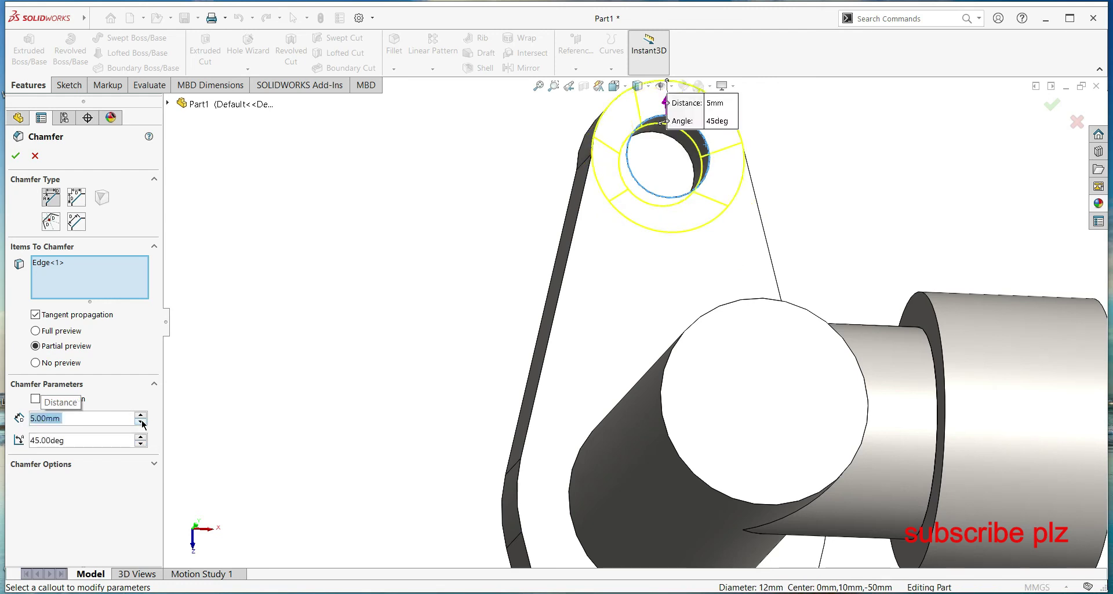
pyautogui.write('2.5')
pyautogui.click(141, 422)
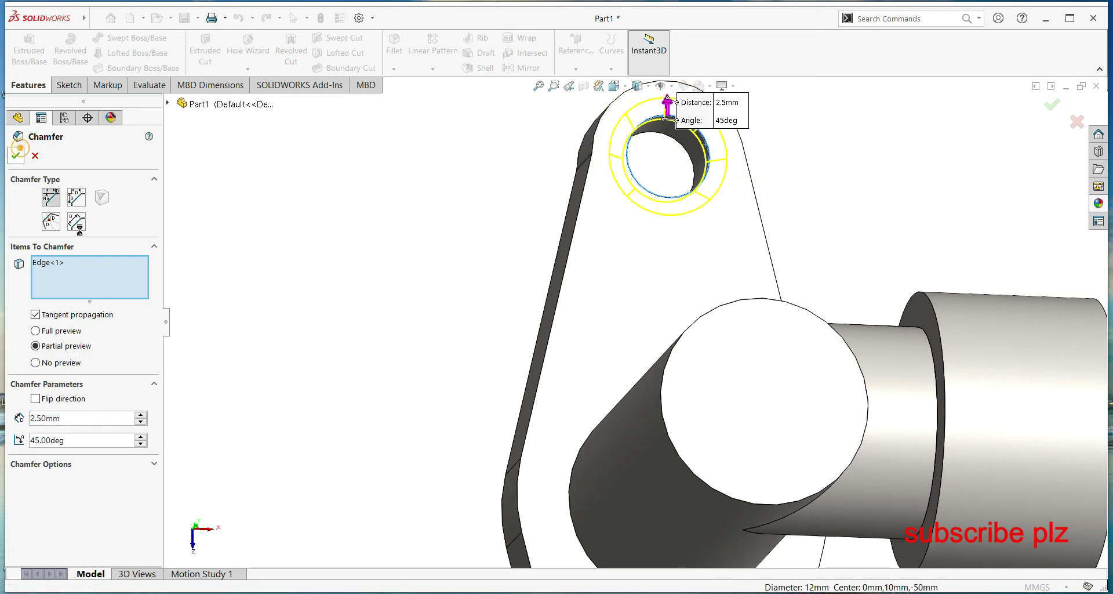
pyautogui.click(17, 156)
pyautogui.moveTo(447, 232); pyautogui.dragTo(482, 213, button='middle')
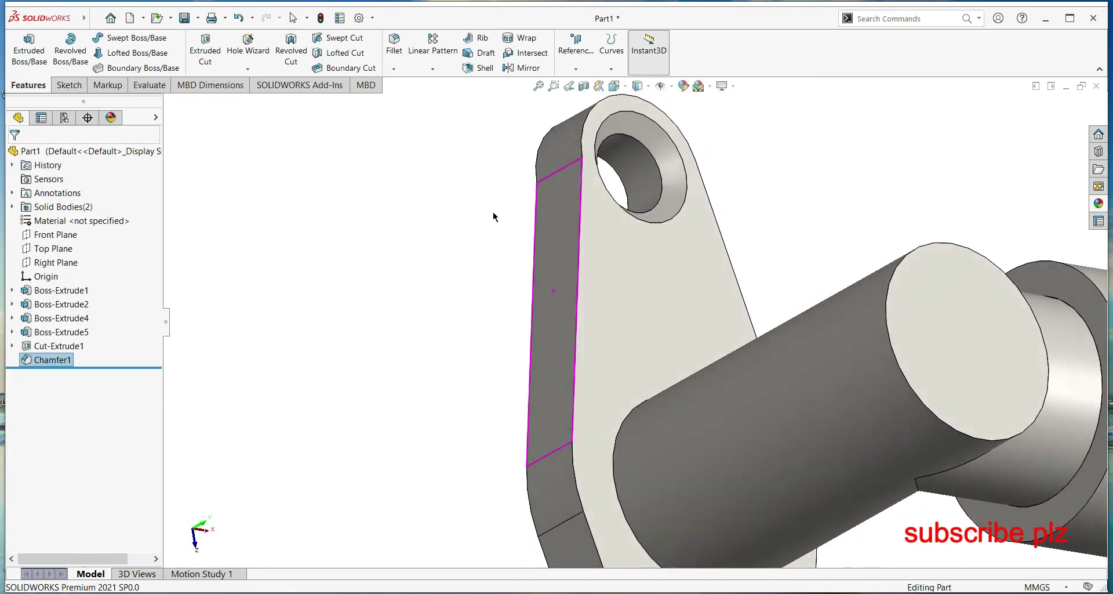
pyautogui.scroll(5, 500, 256)
pyautogui.scroll(-3, 696, 514)
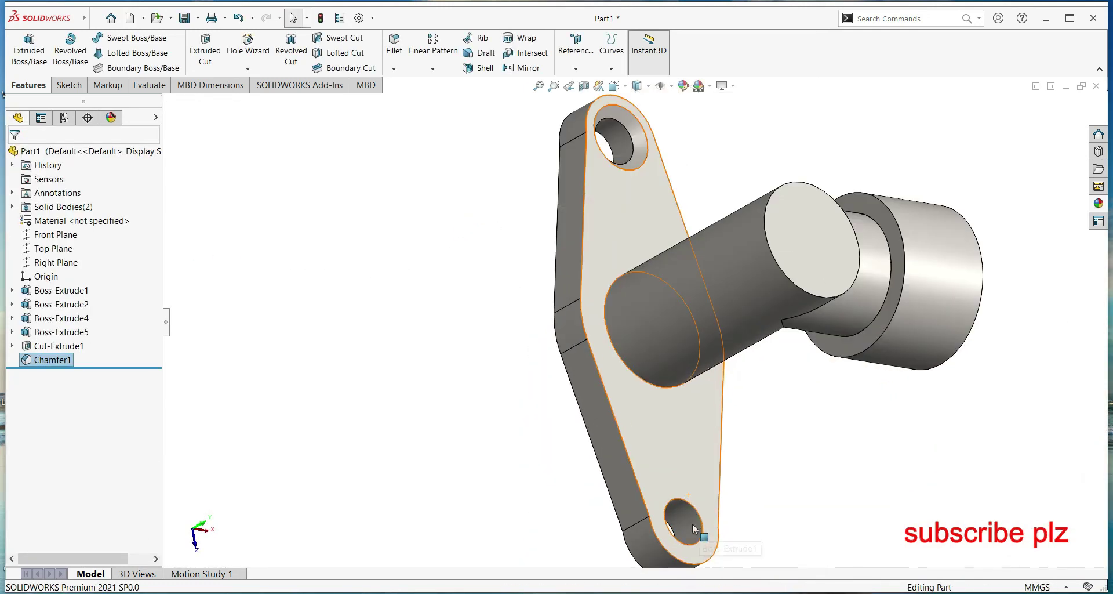
# Chamfer the lower bolt hole's edge at the same 2.50 mm × 45°
pyautogui.click(690, 509)
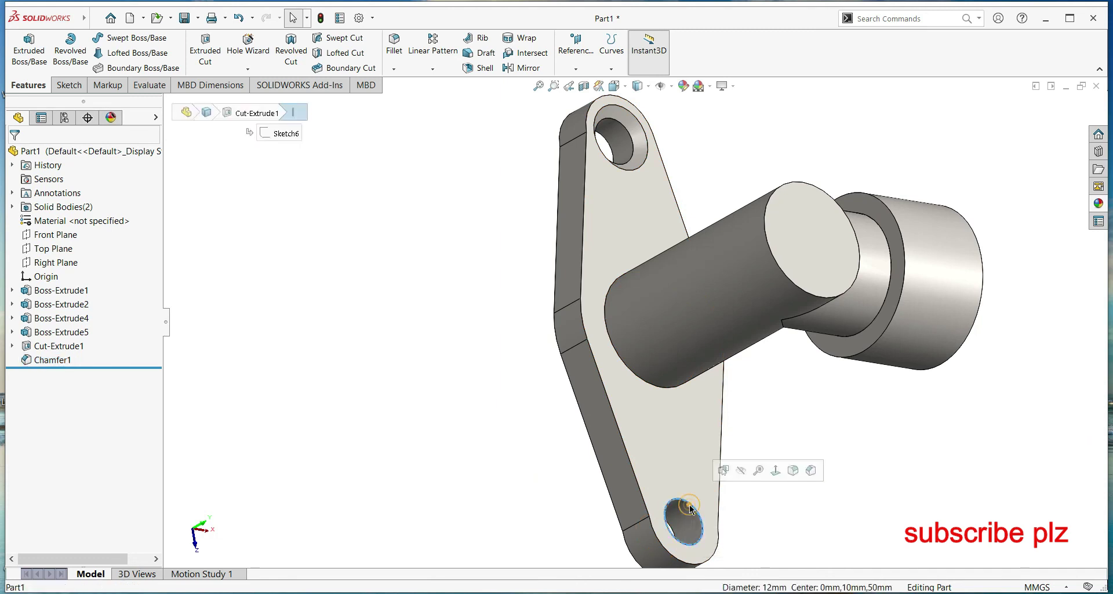
pyautogui.click(388, 73)
pyautogui.click(399, 96)
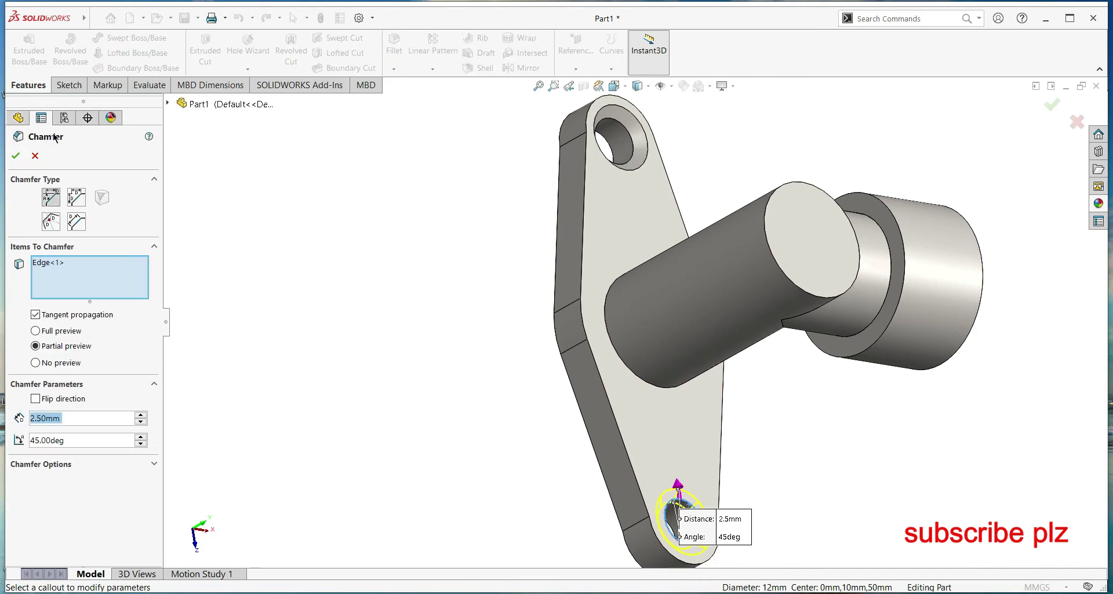
pyautogui.click(16, 157)
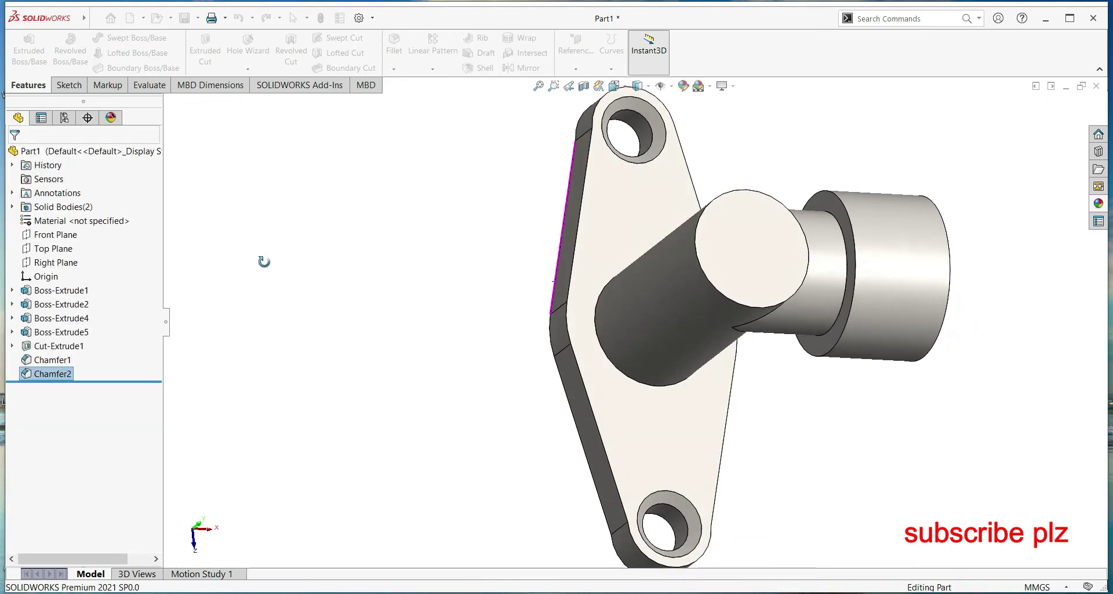
pyautogui.moveTo(542, 364)
pyautogui.mouseDown(button='middle')
pyautogui.moveTo(638, 336)
pyautogui.moveTo(643, 352)
pyautogui.mouseUp(button='middle')
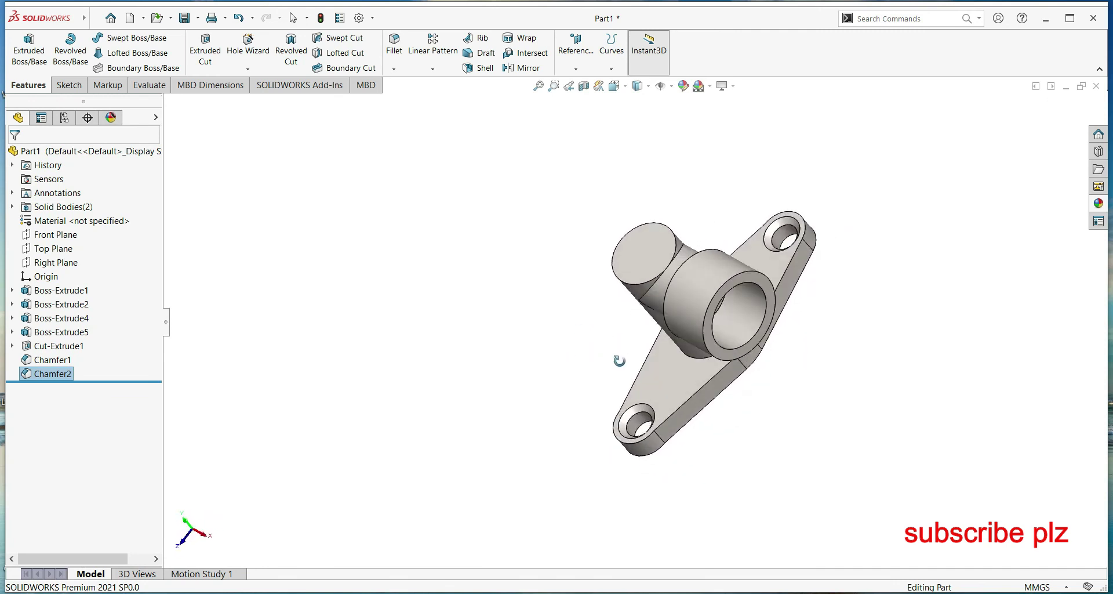